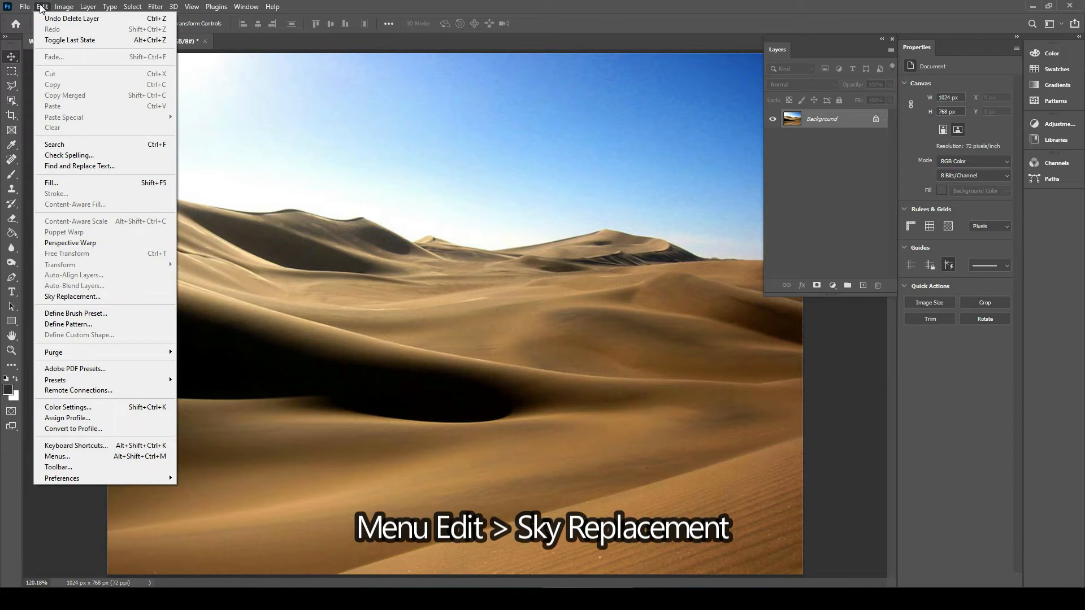
Start Sky Replacement, try several sky presets in the Spectacular group, and choose the landscape pink-and-orange sunset sky
left_click(72, 296)
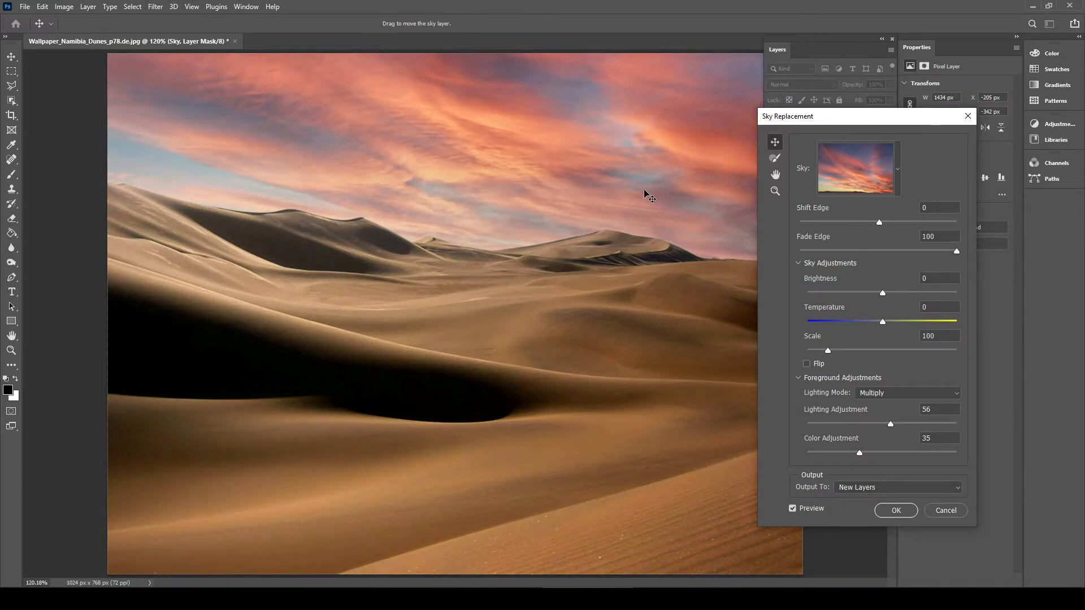
left_click(861, 175)
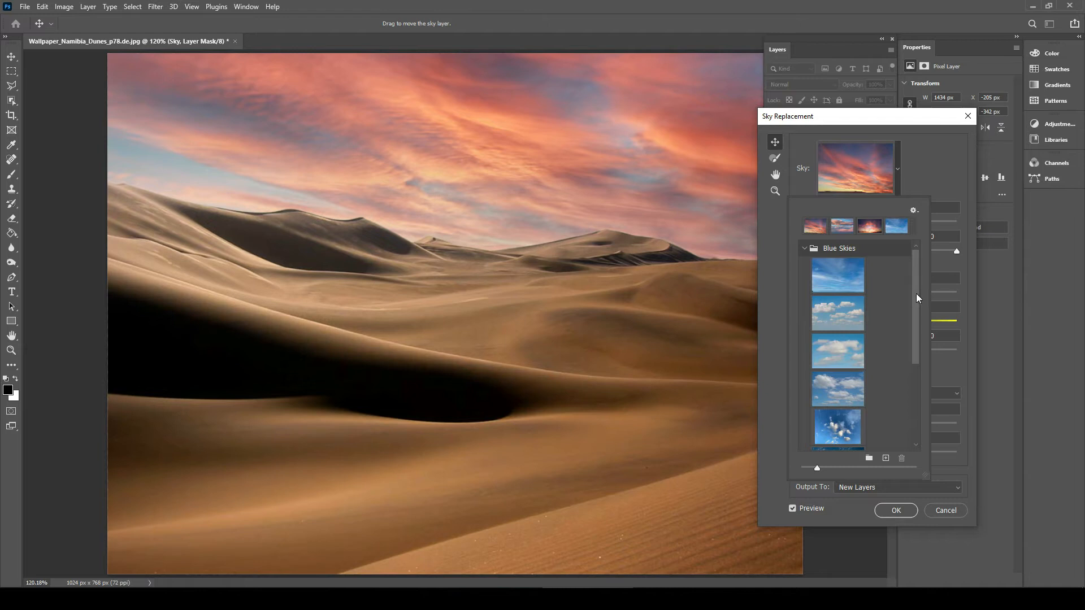
left_click_drag(917, 297, 901, 412)
left_click(804, 428)
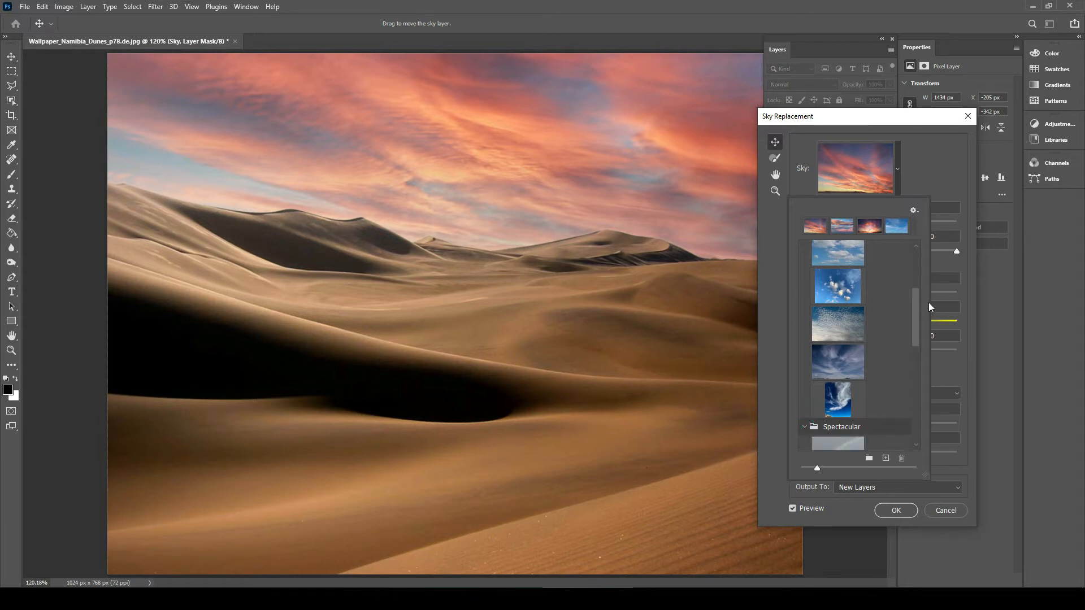
left_click_drag(915, 331, 912, 427)
left_click(805, 443)
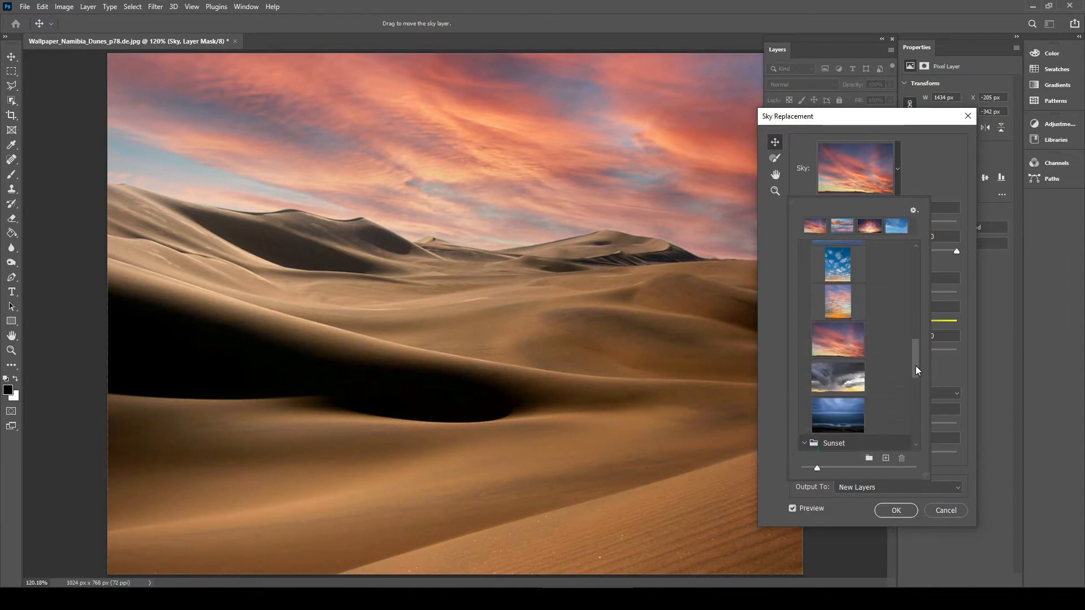
left_click(831, 253)
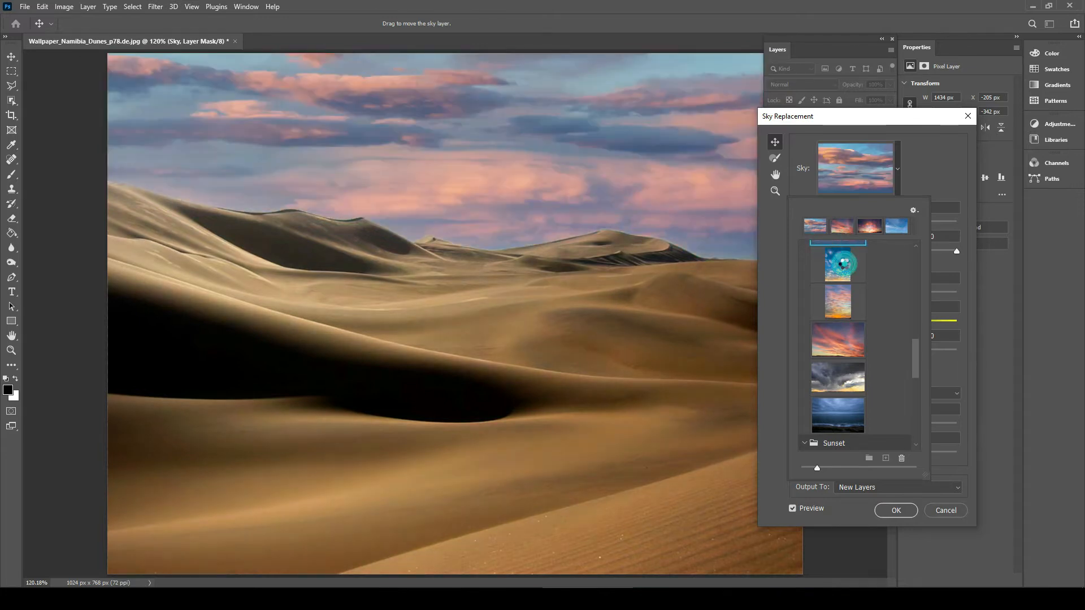
left_click(838, 298)
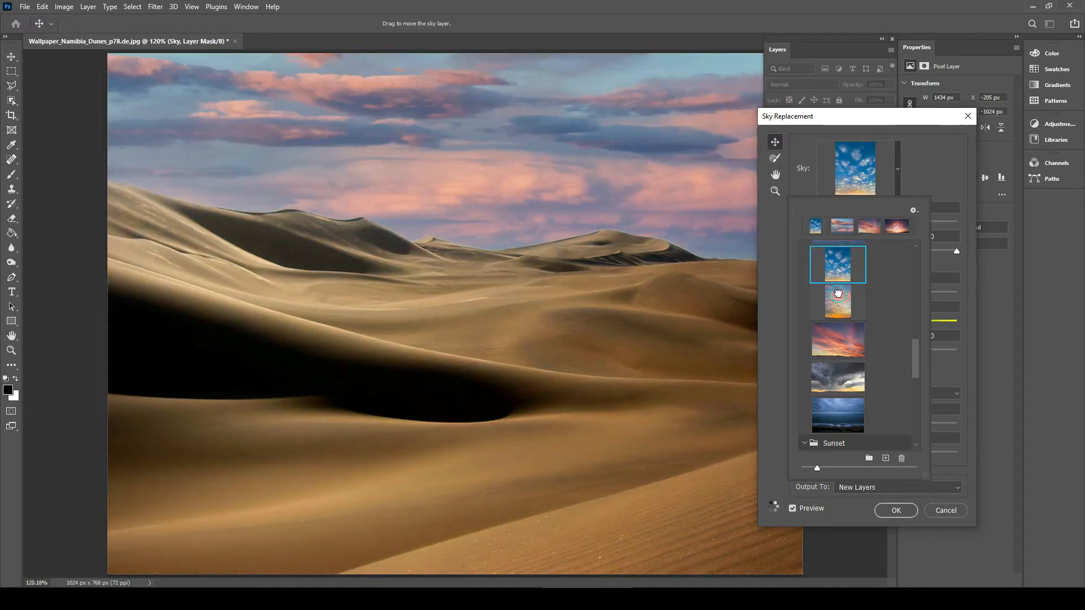
left_click(851, 341)
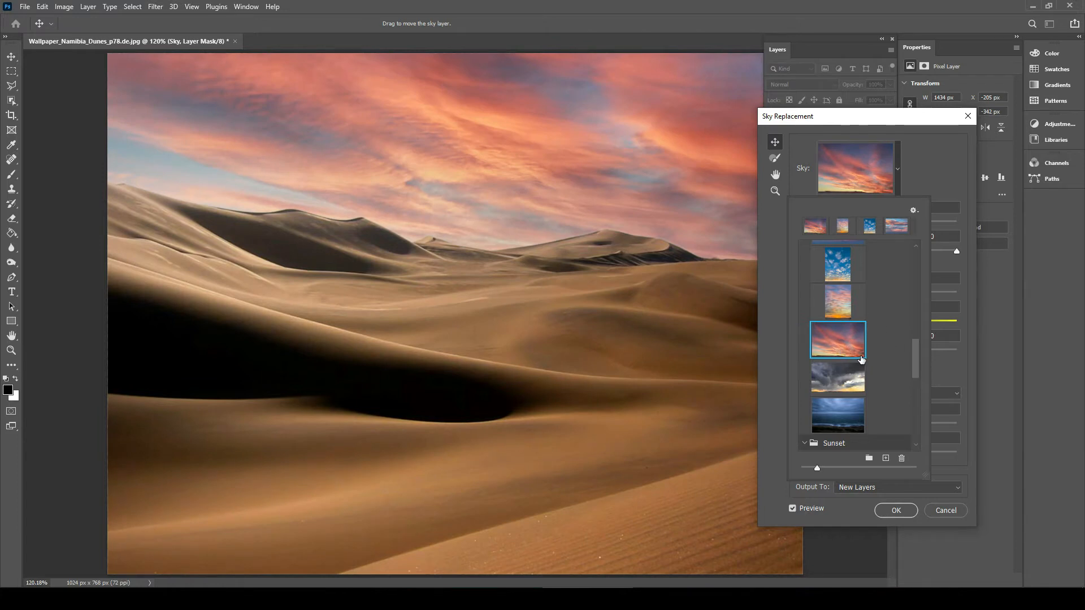
Browse the Sunset sky presets, shrink the preset thumbnails slightly, and close the sky picker
left_click(869, 460)
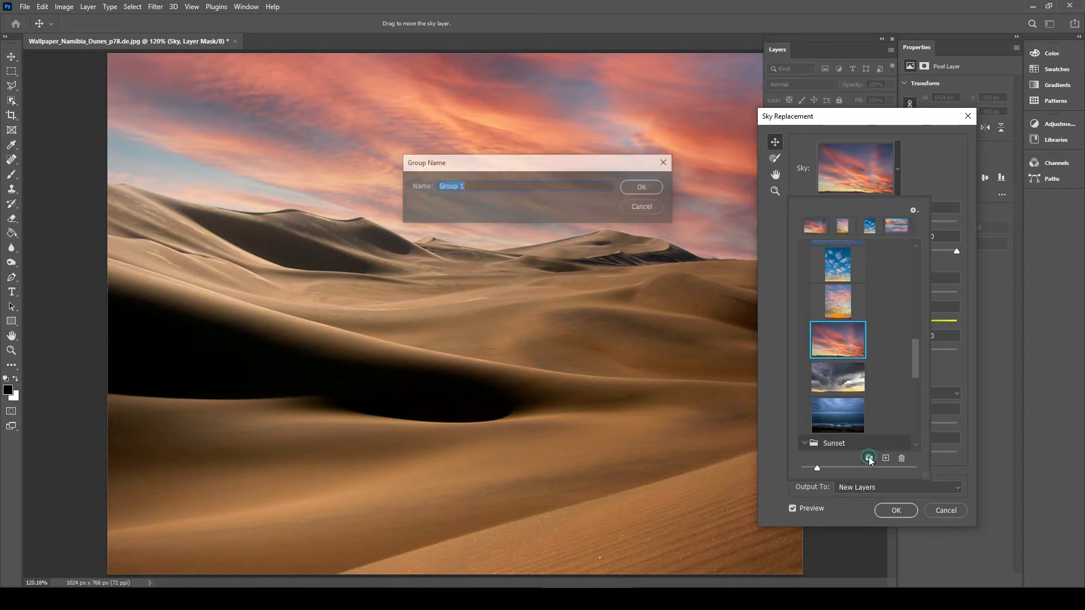
left_click(638, 212)
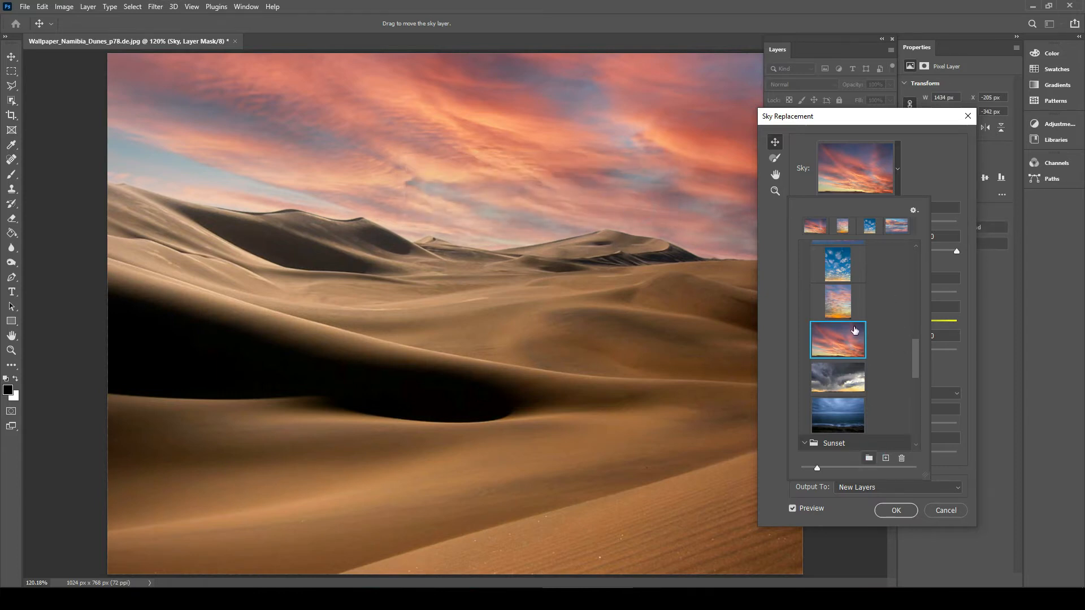
left_click_drag(916, 362, 917, 388)
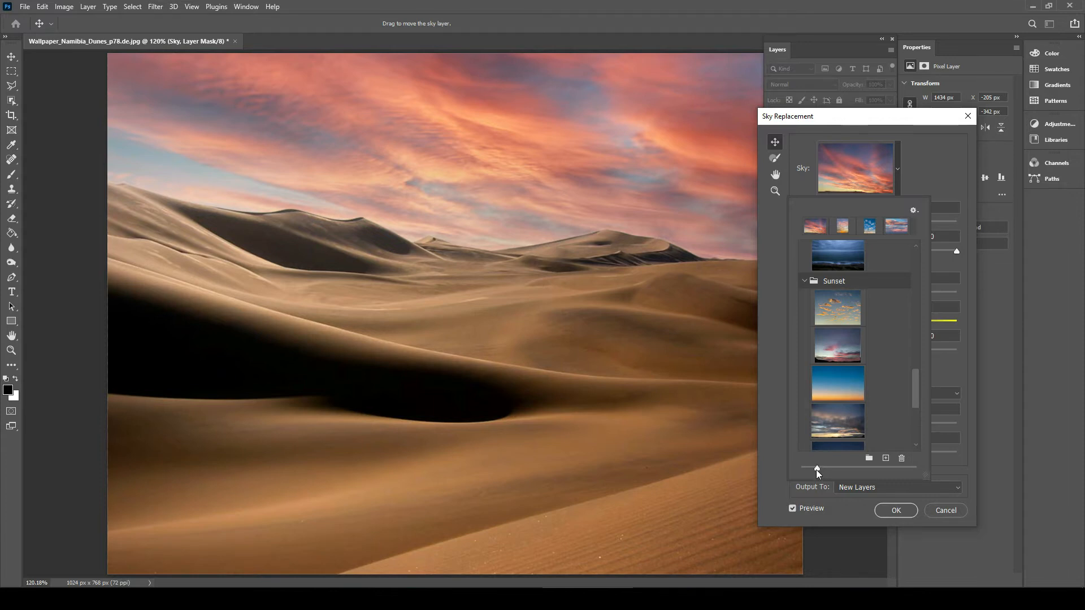
mouse_move(817, 470)
left_mouse_down()
mouse_move(870, 471)
mouse_move(806, 469)
mouse_move(815, 469)
left_mouse_up()
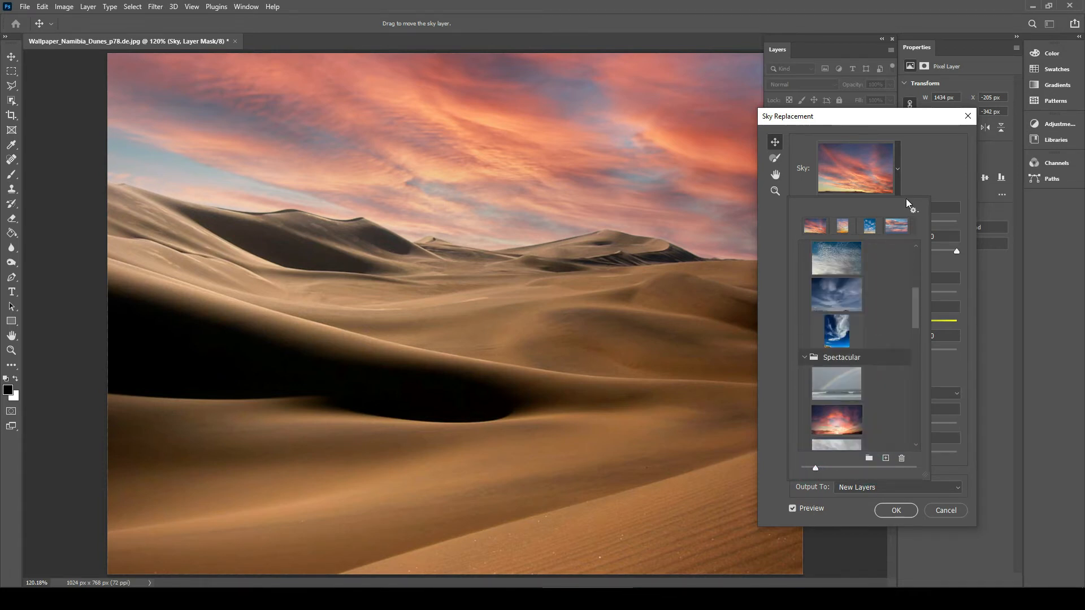
left_click(929, 164)
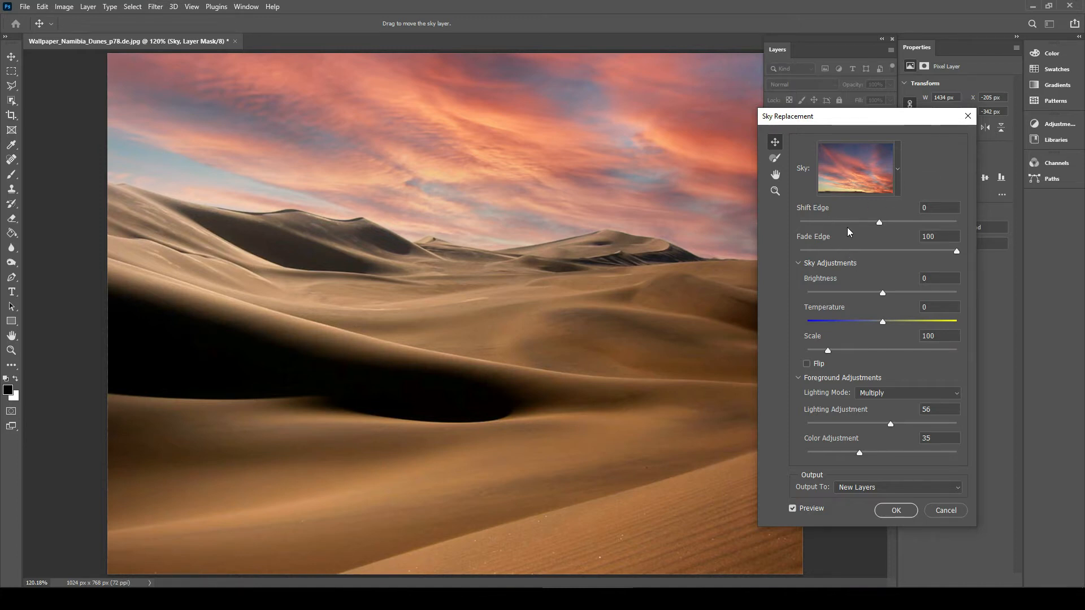
Set the sky's Shift Edge to -21 and Fade Edge to 85
mouse_move(879, 222)
left_mouse_down()
mouse_move(934, 224)
mouse_move(826, 222)
mouse_move(862, 222)
left_mouse_up()
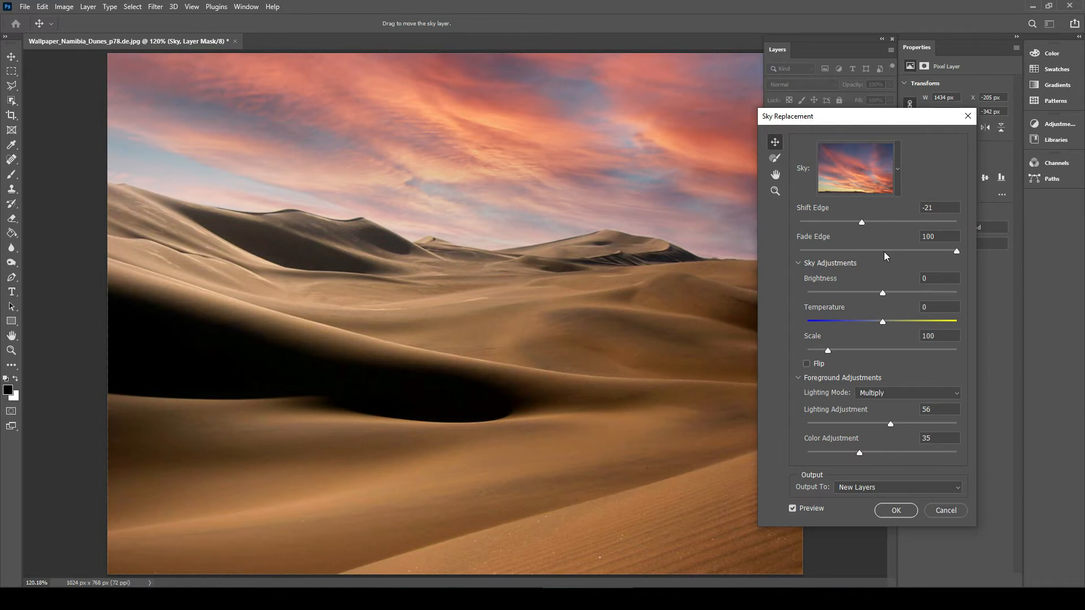
left_click(821, 251)
left_click_drag(822, 252, 931, 250)
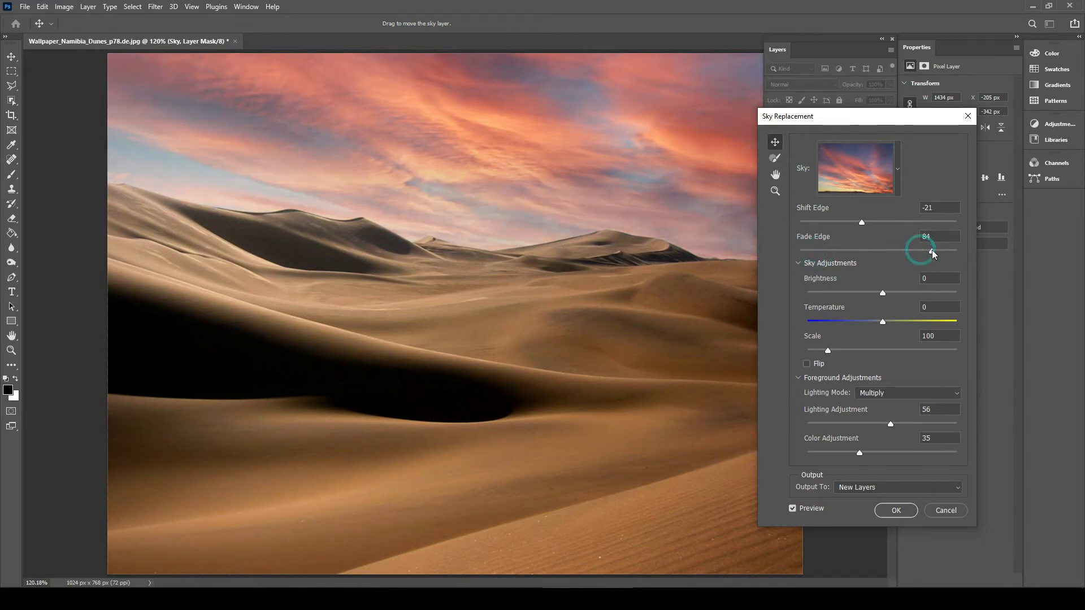
Try sky Brightness values of about 57 and -77, and return it to 0
left_click(799, 263)
left_click(799, 263)
left_click(922, 294)
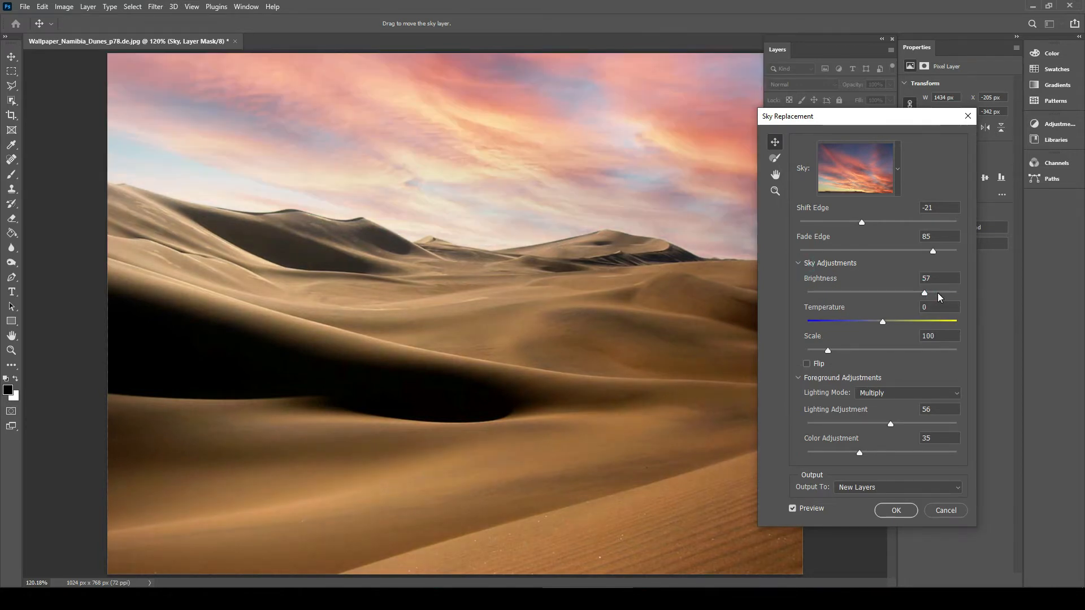
left_click_drag(931, 293, 825, 294)
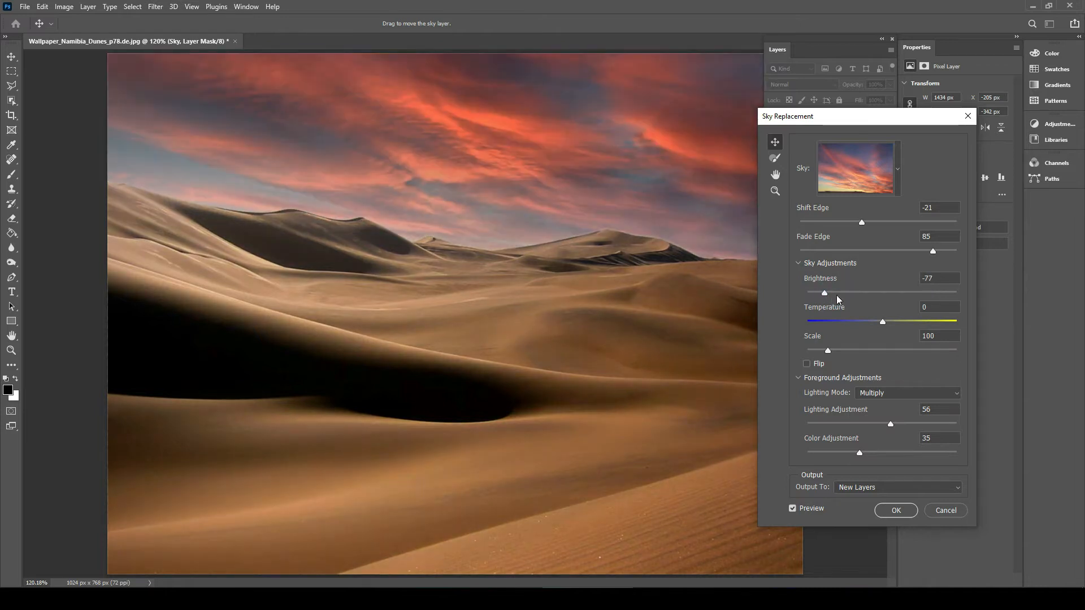
left_click(880, 294)
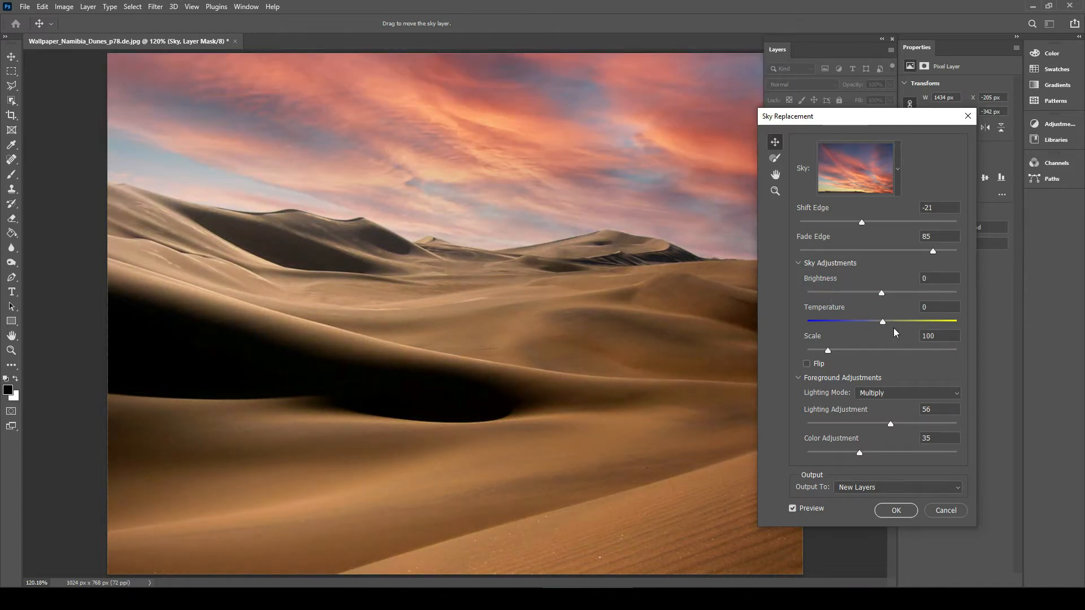
Set the sky's Temperature to 6 and its Scale to 170
left_click_drag(894, 321, 928, 323)
left_click_drag(849, 321, 819, 322)
left_click(885, 321)
left_click_drag(829, 351, 811, 351)
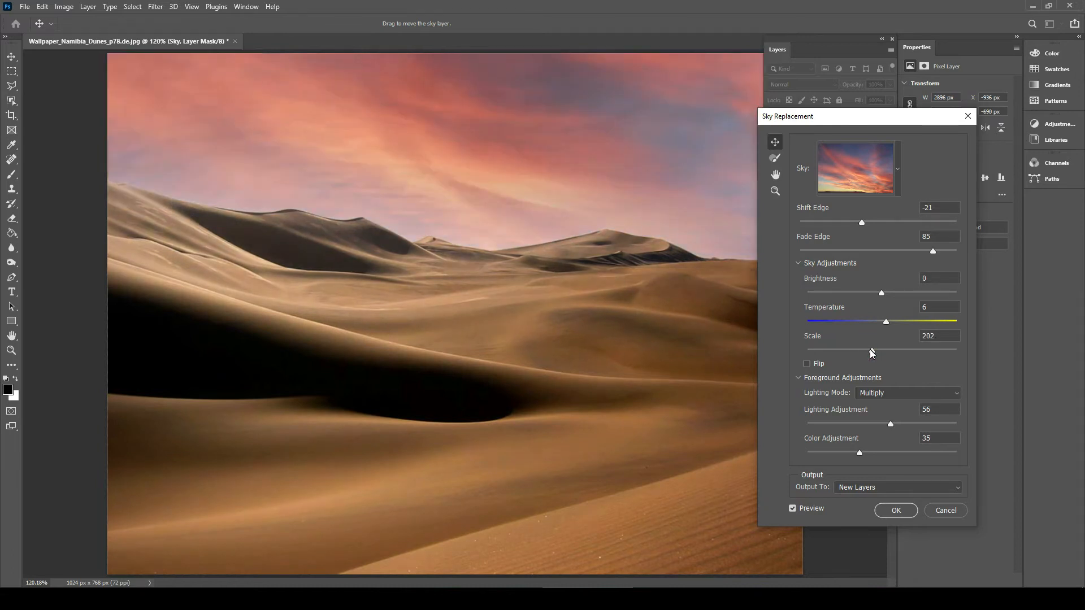
left_click(860, 351)
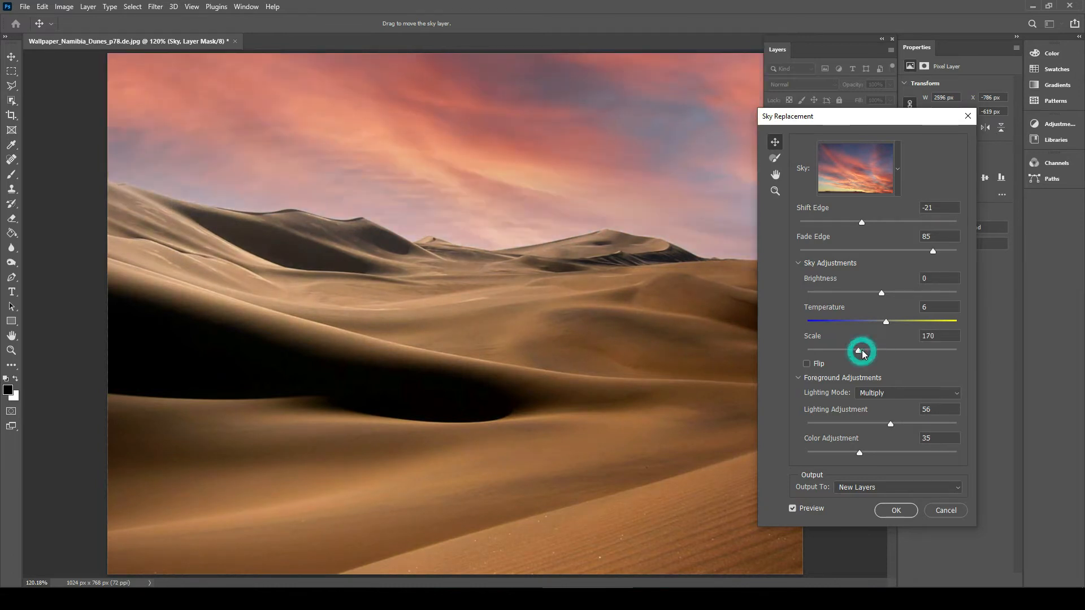
Try flipping the sky and using the Screen lighting mode, restoring the unflipped sky and Multiply
left_click(808, 367)
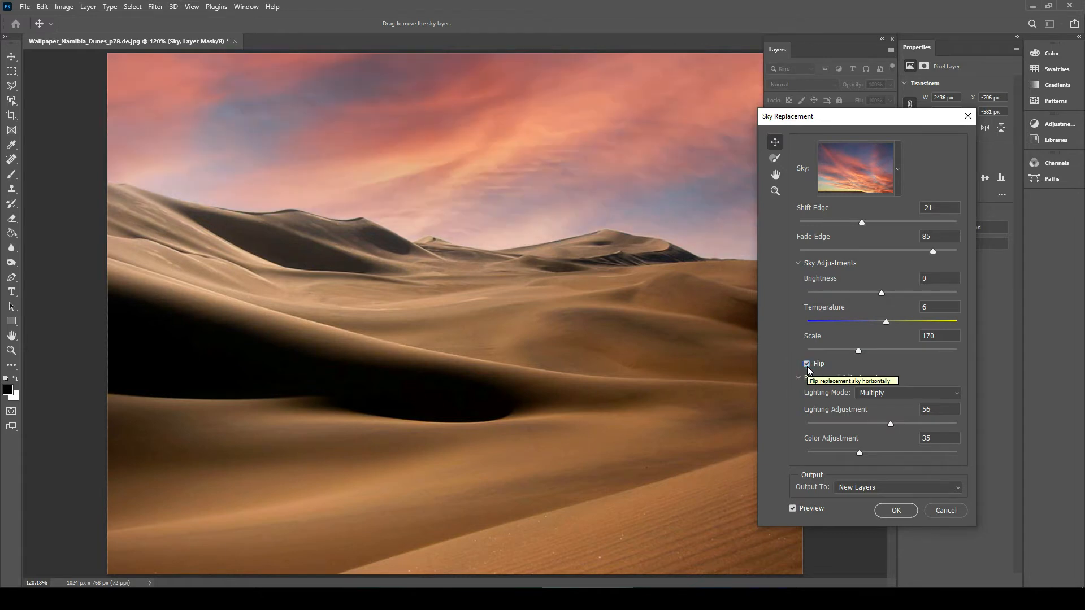
left_click(808, 367)
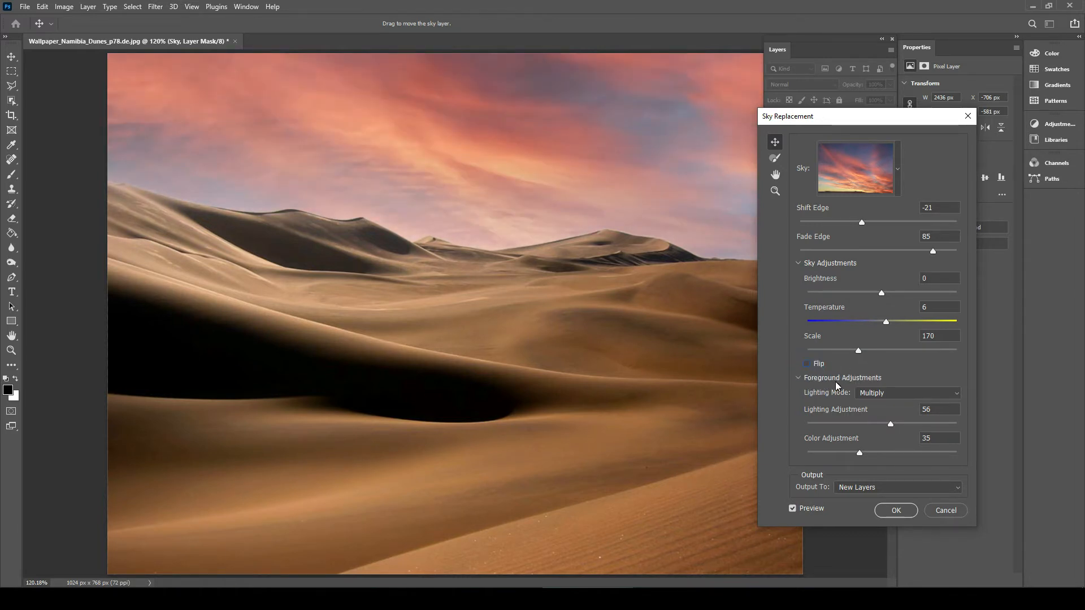
left_click(917, 397)
left_click(914, 414)
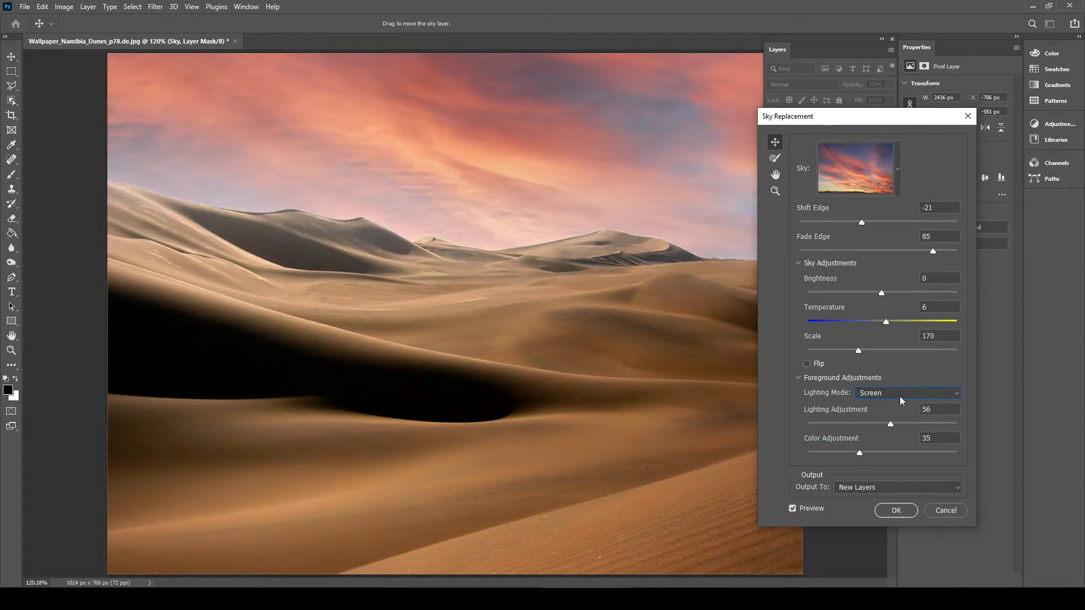
left_click(899, 396)
left_click(899, 397)
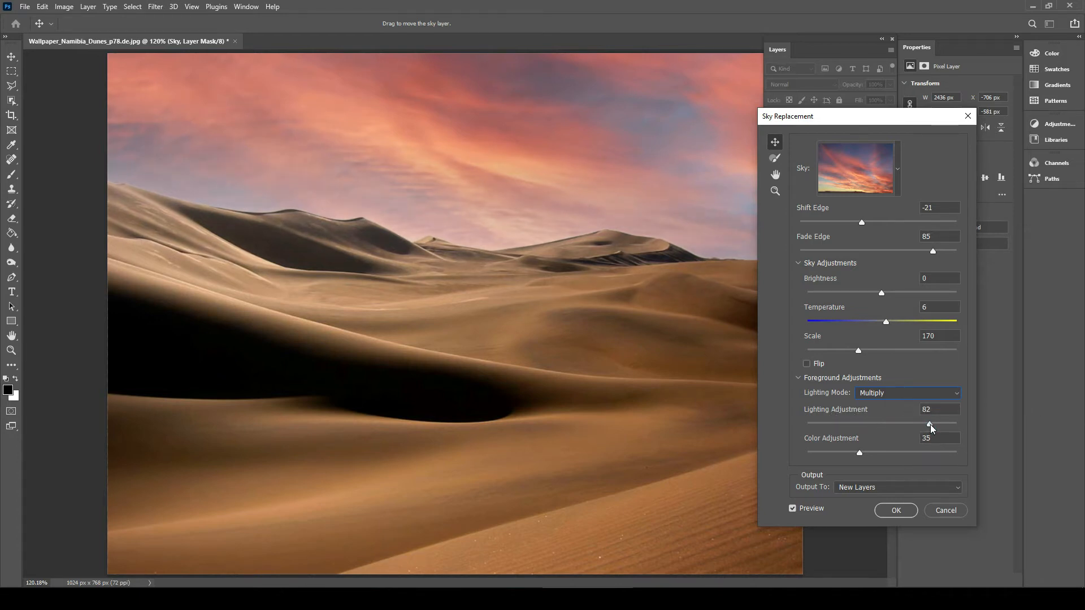
Set the foreground's Lighting Adjustment to 49 and Color Adjustment to 47
mouse_move(841, 424)
left_mouse_down()
mouse_move(810, 424)
mouse_move(927, 423)
mouse_move(829, 425)
left_mouse_up()
left_click(881, 424)
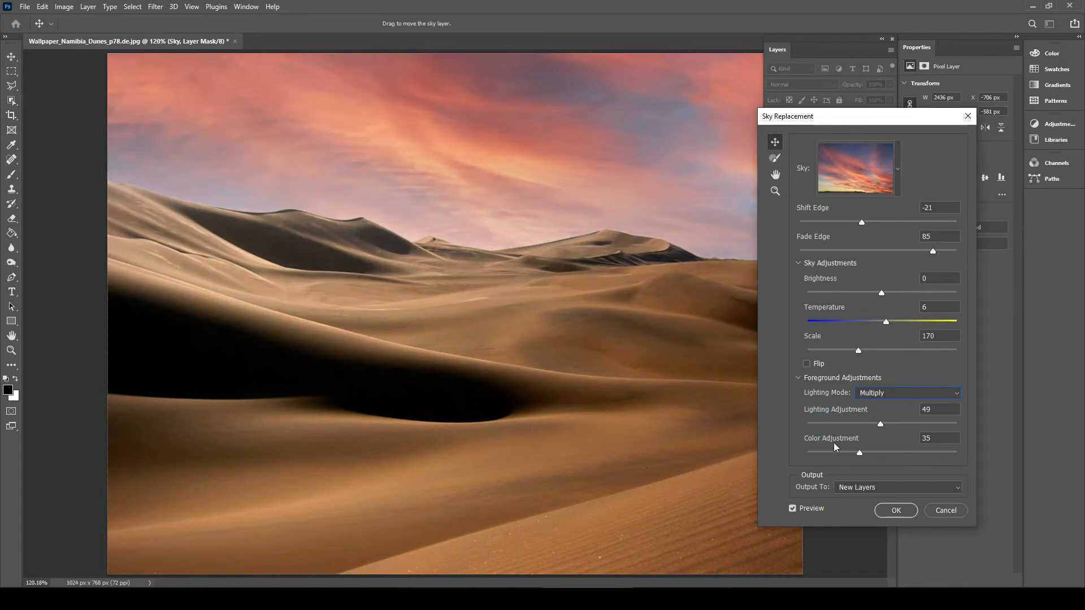
left_click_drag(867, 451, 933, 452)
left_click_drag(845, 452, 873, 455)
Check the output options, keeping New Layers, and compare the image with the preview off and on
left_click(879, 490)
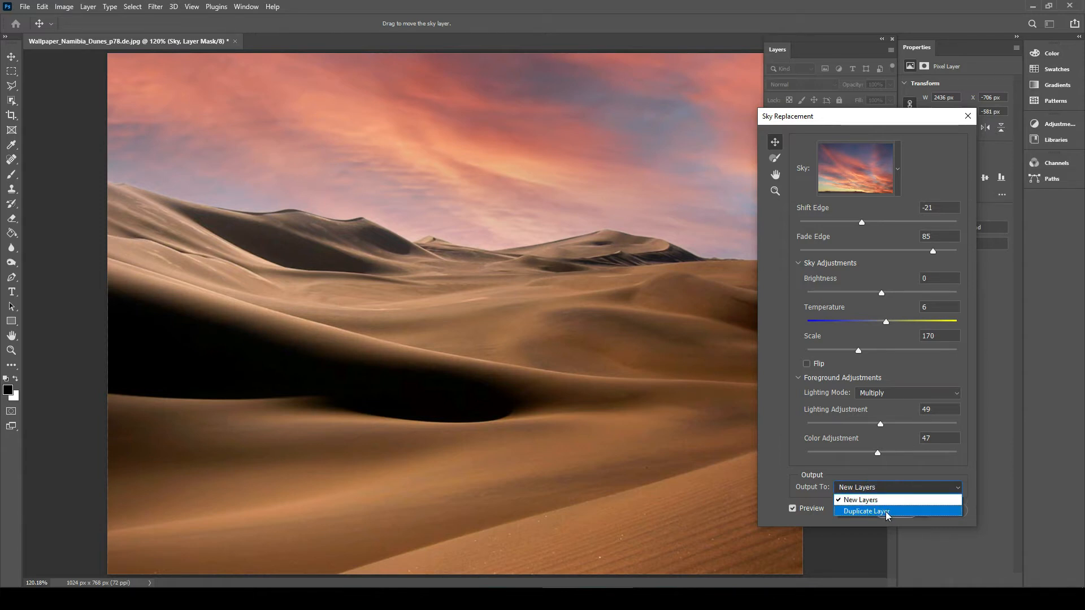
left_click(873, 466)
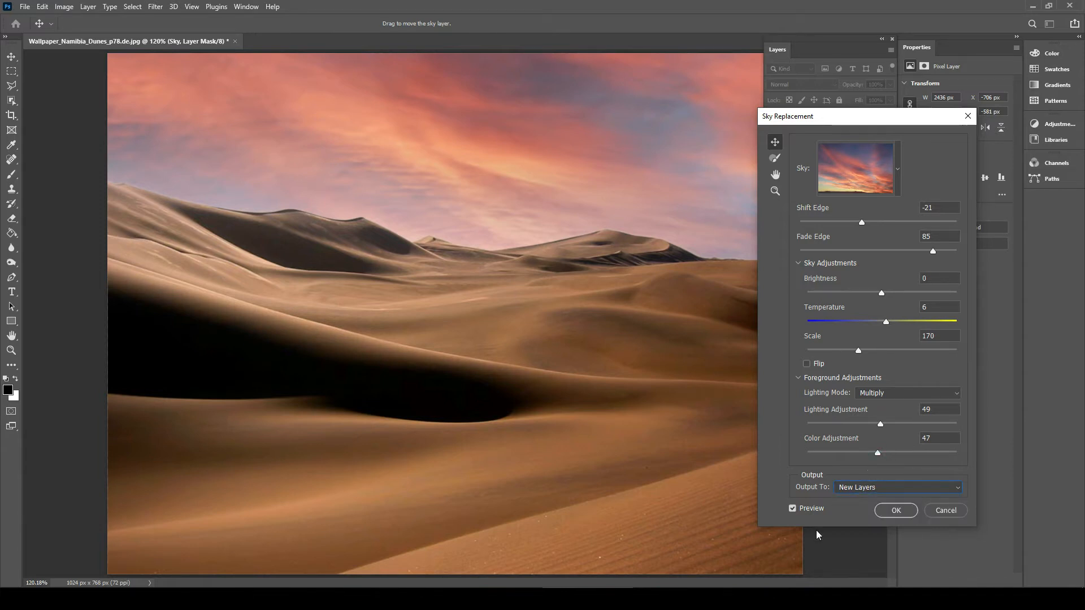
left_click(793, 510)
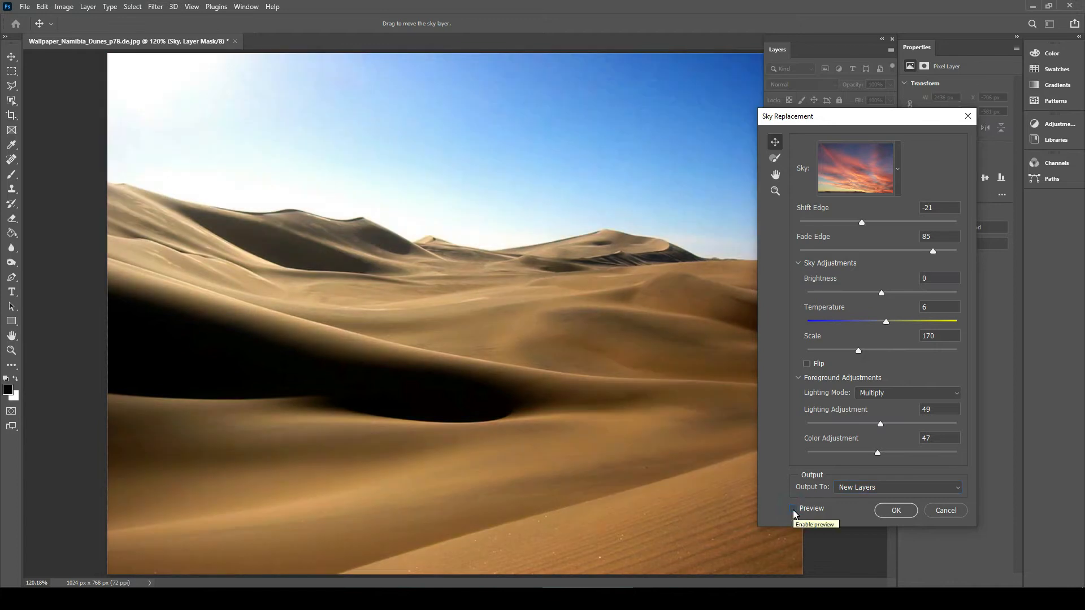
left_click(793, 509)
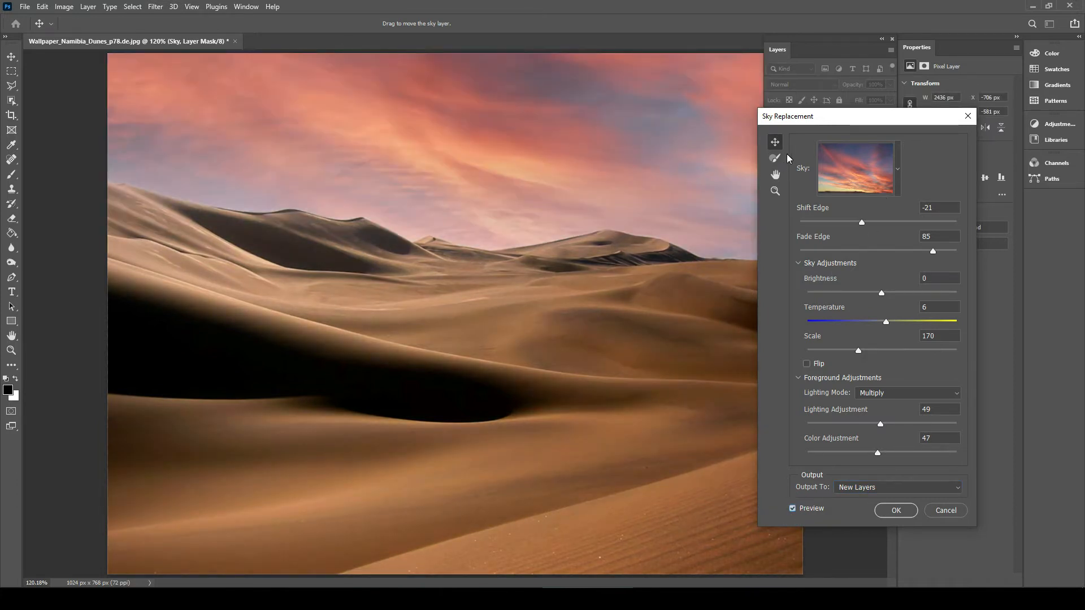
Reposition the replacement sky to about X -495 px and Y -615 px, and activate the Sky Brush
left_click(776, 143)
mouse_move(514, 153)
left_mouse_down()
mouse_move(575, 120)
mouse_move(520, 182)
mouse_move(494, 179)
mouse_move(591, 196)
mouse_move(693, 151)
mouse_move(605, 212)
mouse_move(577, 150)
mouse_move(388, 162)
mouse_move(518, 215)
mouse_move(465, 211)
mouse_move(458, 177)
mouse_move(511, 209)
mouse_move(521, 165)
mouse_move(521, 208)
mouse_move(559, 234)
mouse_move(572, 180)
mouse_move(575, 189)
left_mouse_up()
left_click(775, 158)
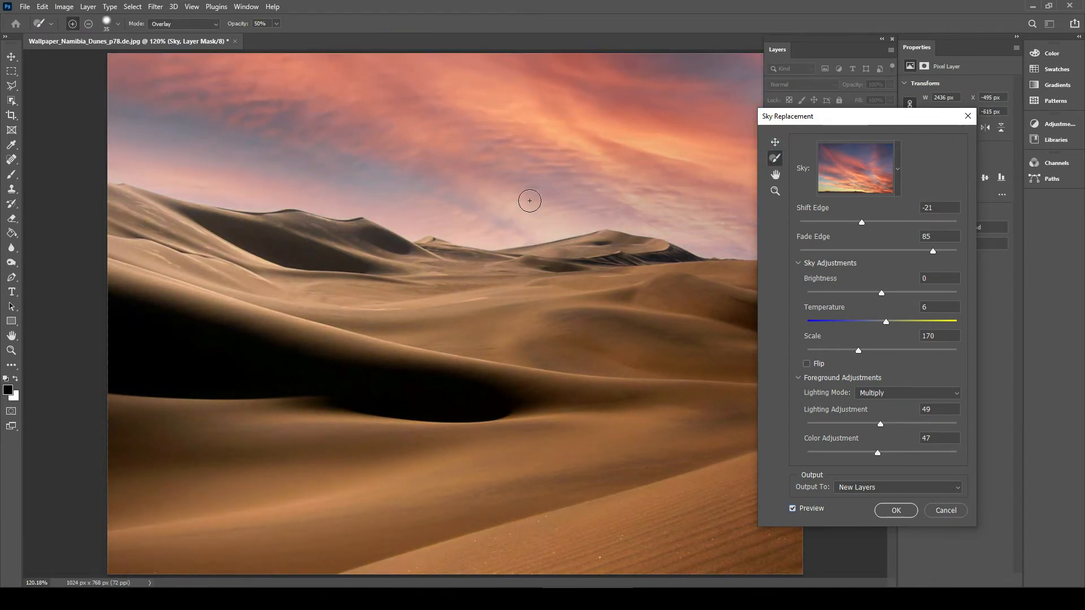
Inspect the blend between the sky and the dunes' horizon at different magnifications with the Hand and Zoom tools
left_click(775, 175)
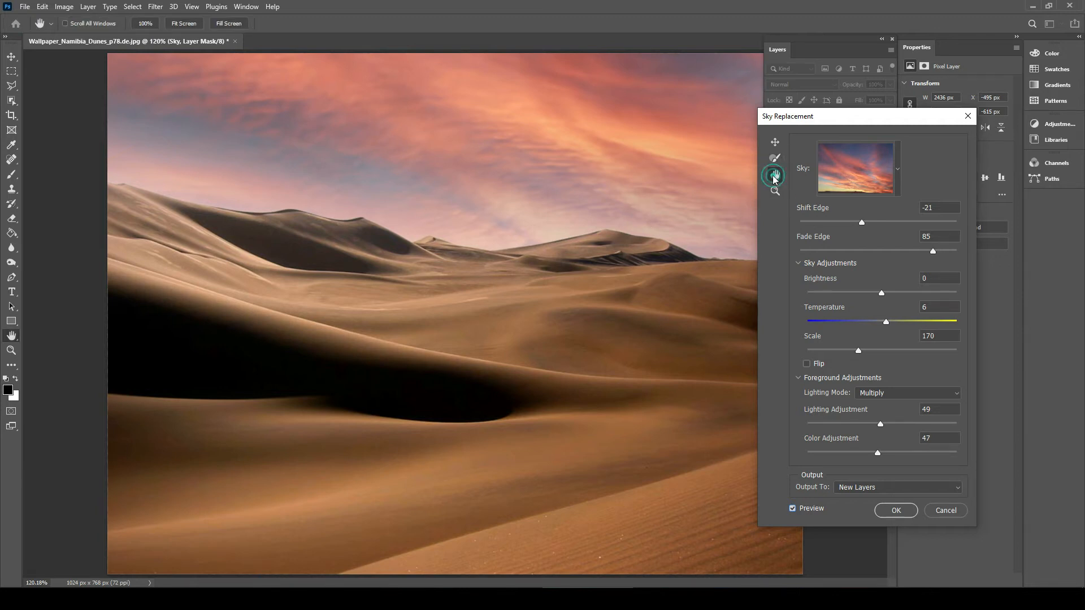
left_click_drag(570, 176, 384, 557)
key("ctrl+plus")
left_click_drag(536, 266, 311, 270)
left_click_drag(566, 385, 728, 215)
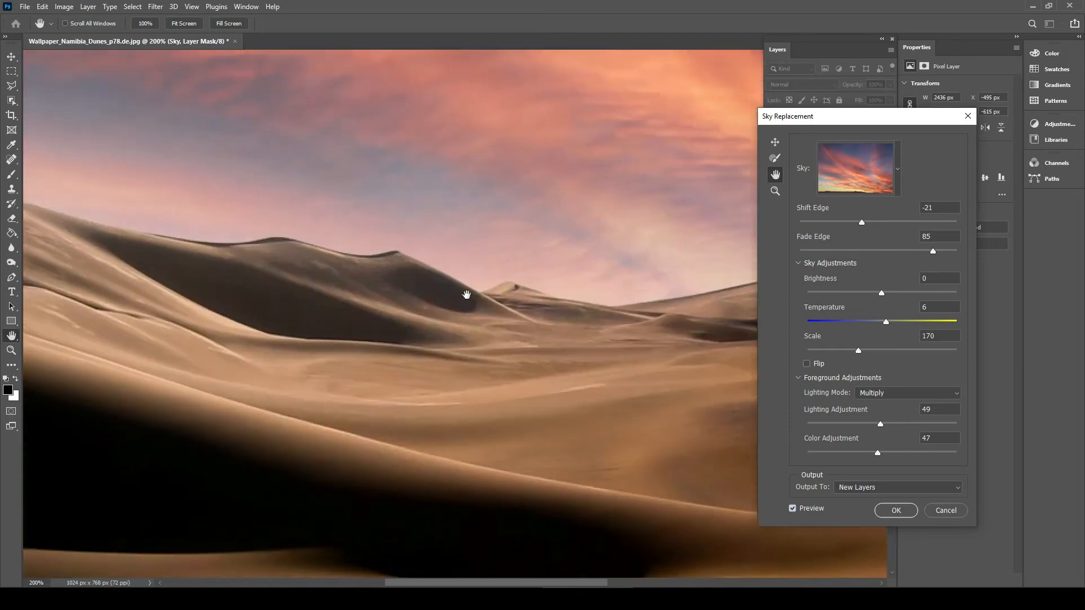
left_click_drag(468, 296, 429, 249)
key("ctrl+minus")
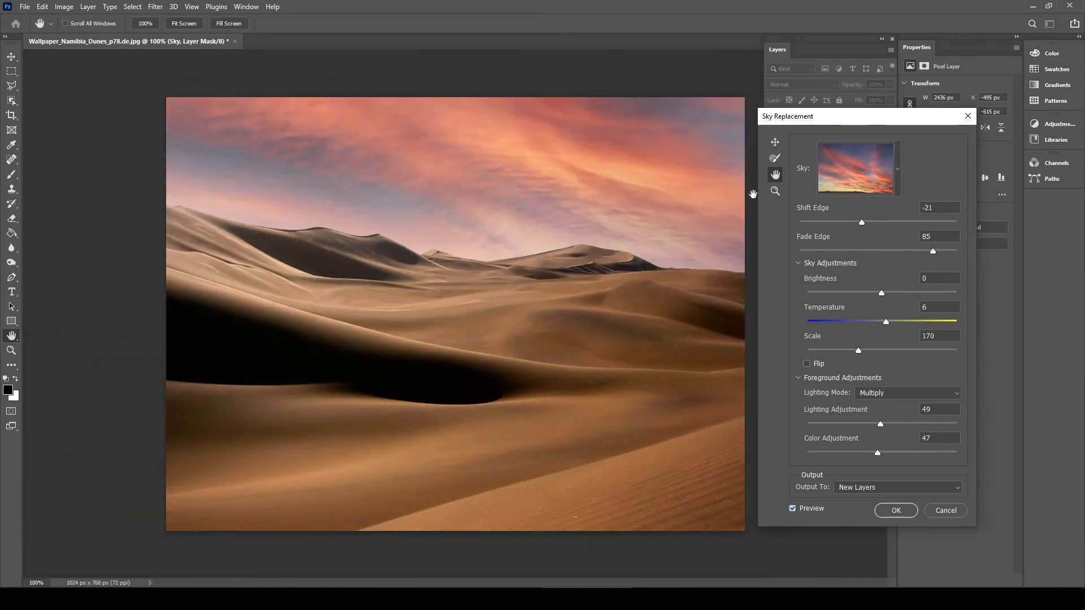
key("ctrl+plus")
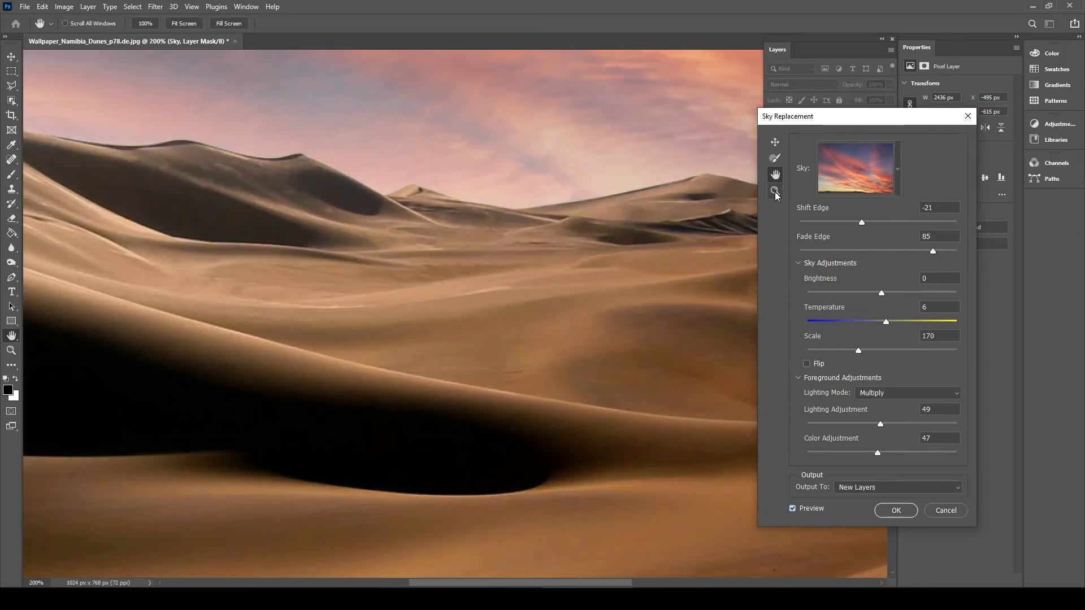
left_click(775, 192)
left_click(554, 194)
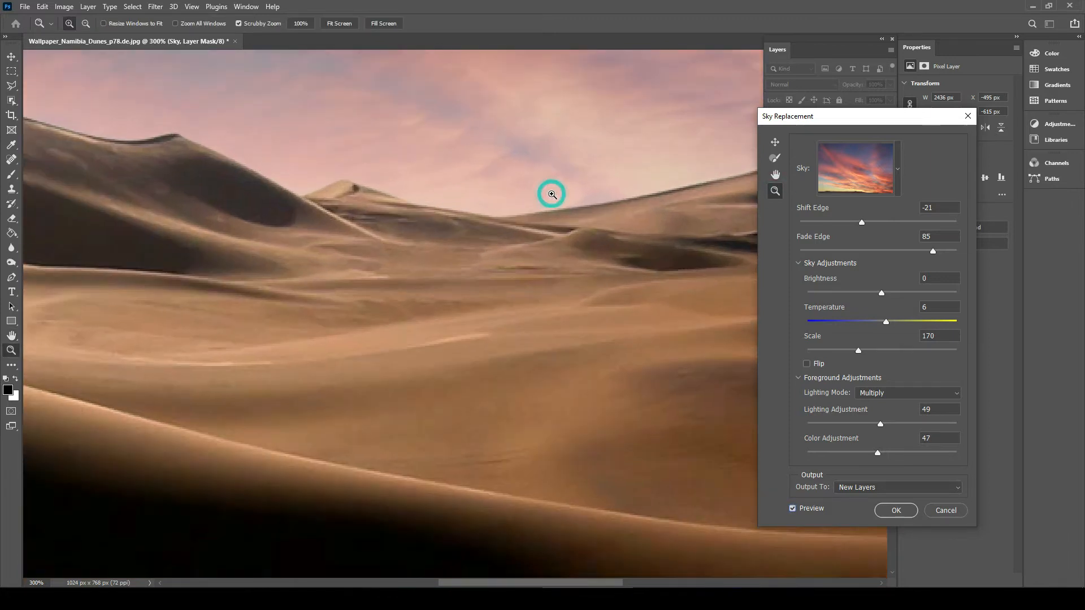
left_click_drag(482, 195, 429, 160)
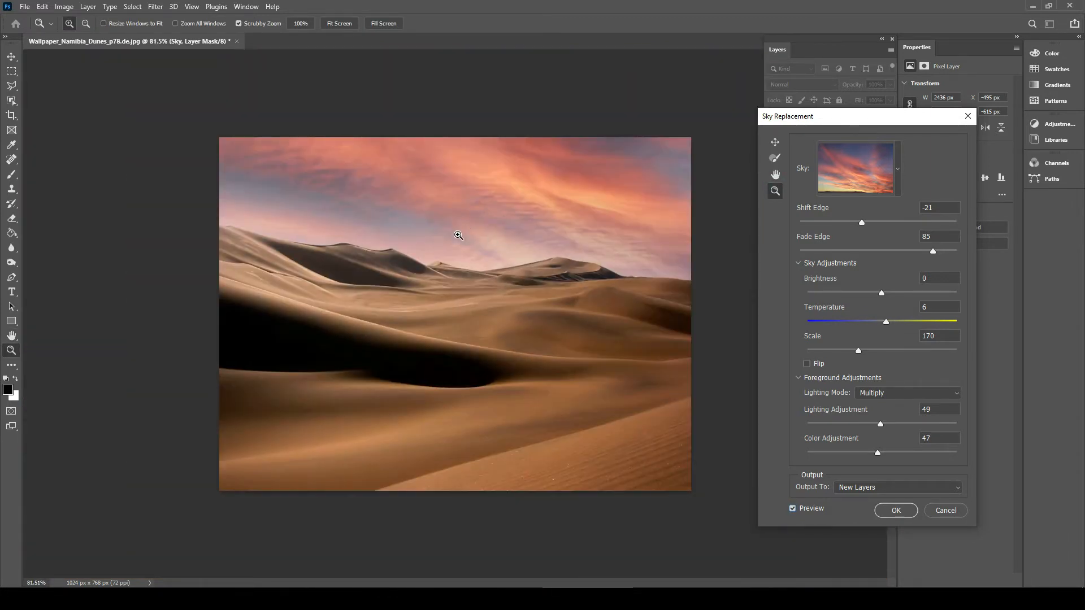
Apply the sky replacement to the dunes photo with the output sent to New Layers
left_click_drag(459, 235, 484, 274)
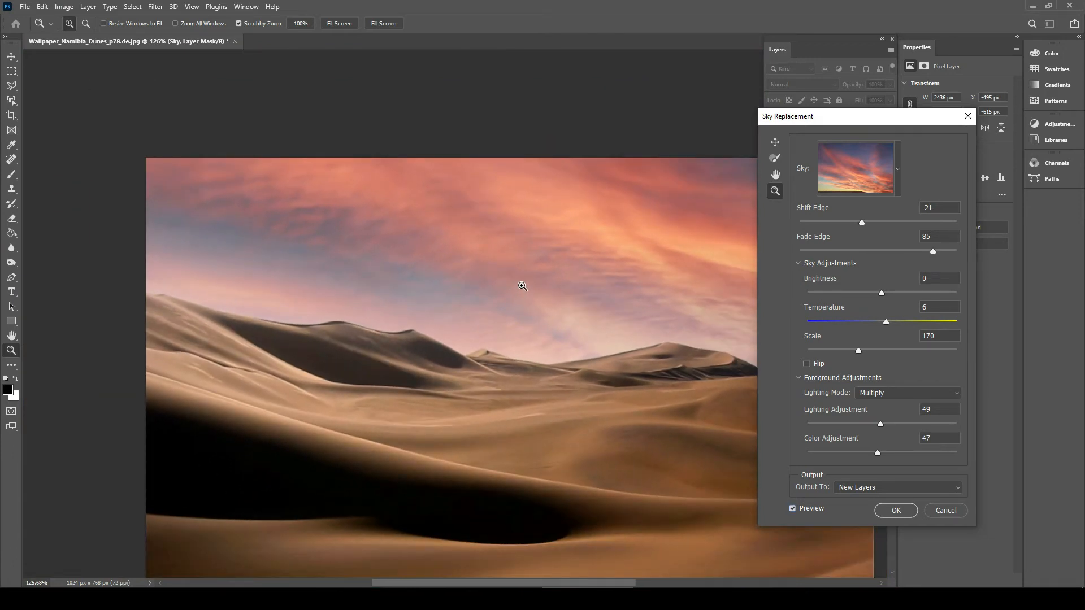
key("ctrl+0")
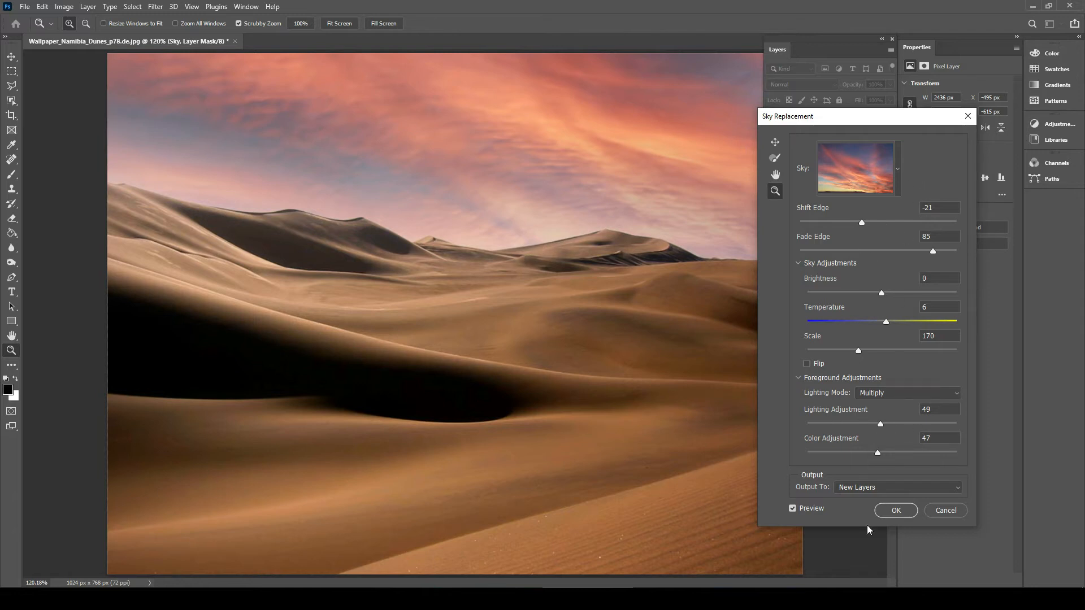
left_click(895, 511)
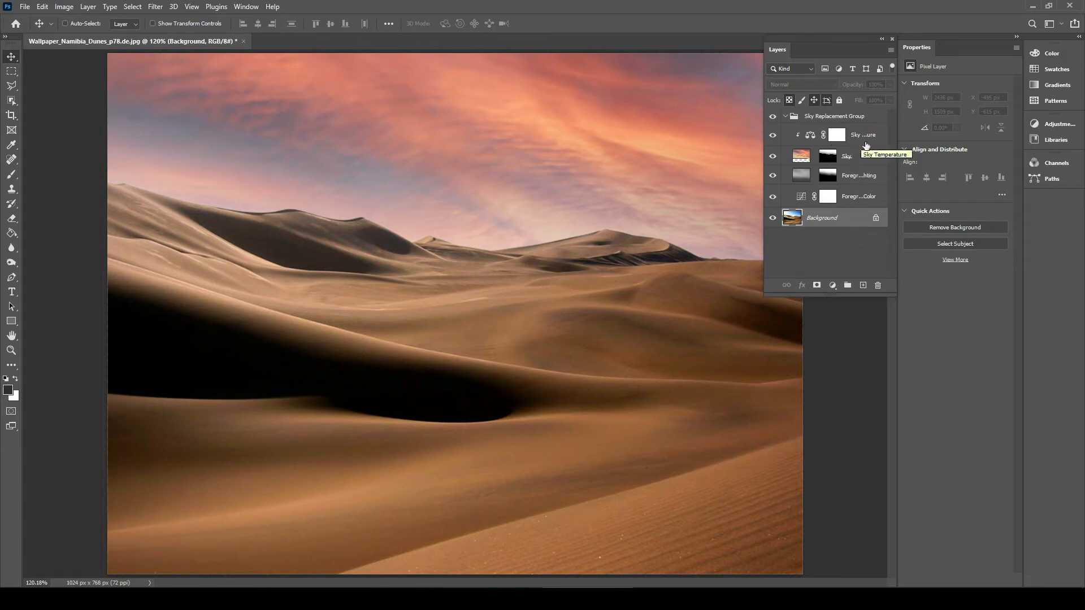
Examine the layers in the Sky Replacement Group, including Foreground Lighting and the Sky Temperature adjustment
left_click(866, 162)
left_click(865, 177)
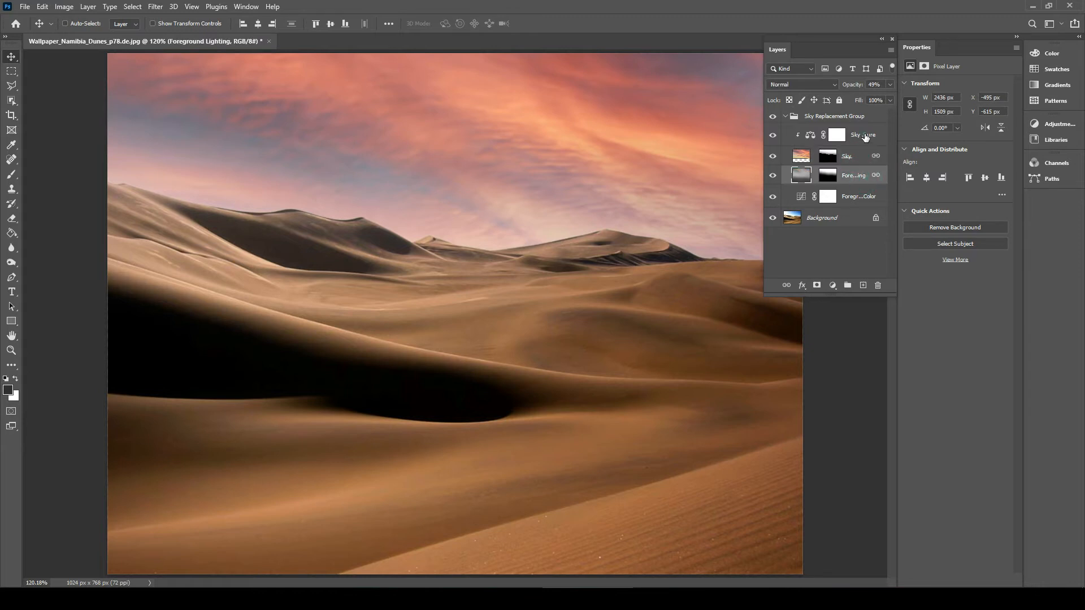
left_click(865, 135)
left_click_drag(941, 109, 945, 148)
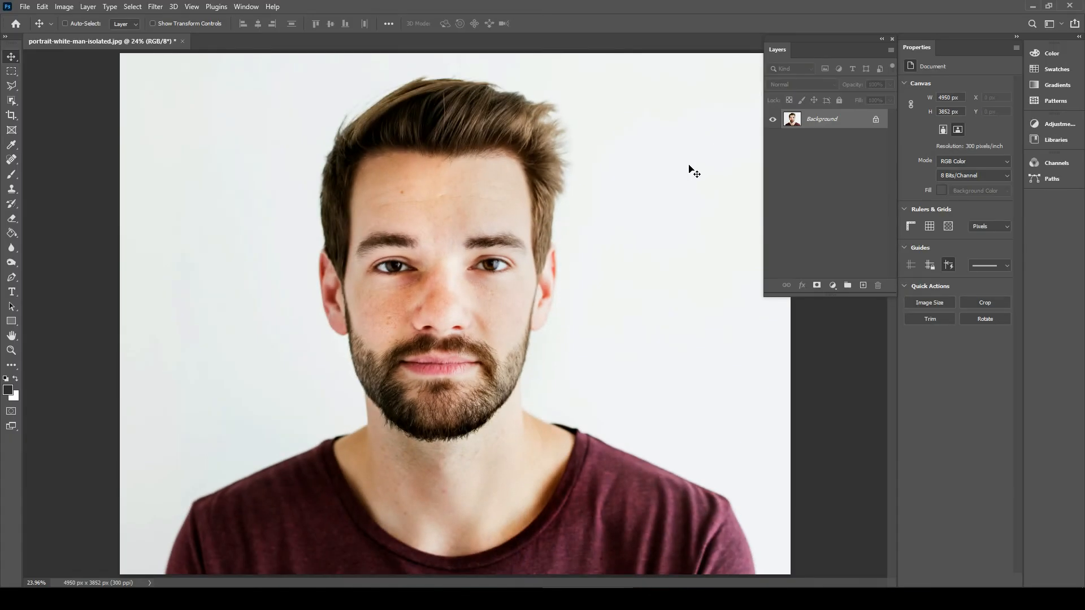
Open Neural Filters for the man's portrait and enable Skin Smoothing
left_click(154, 7)
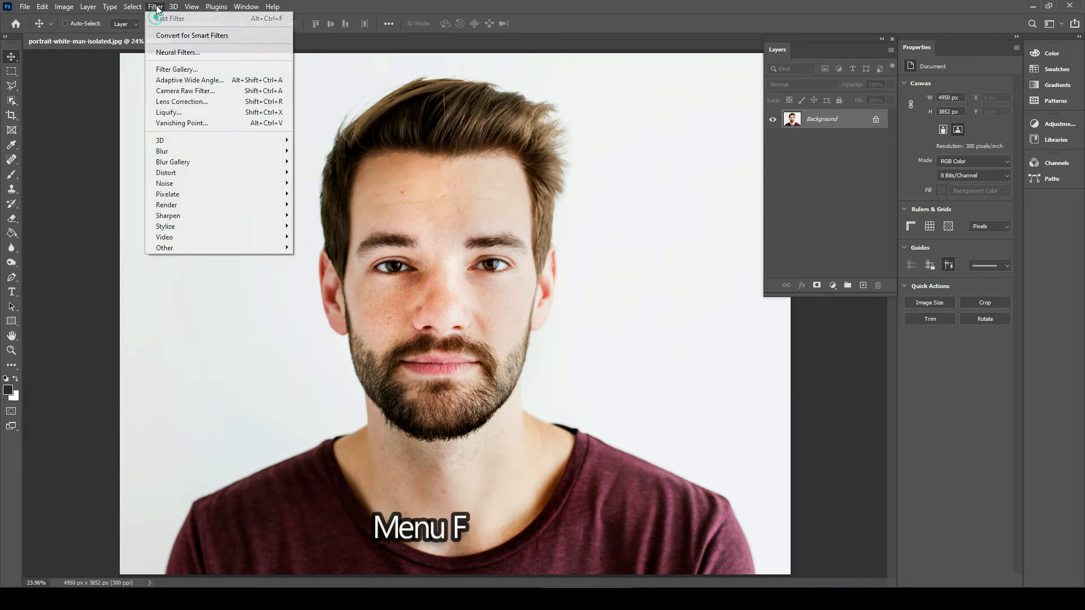
left_click(168, 52)
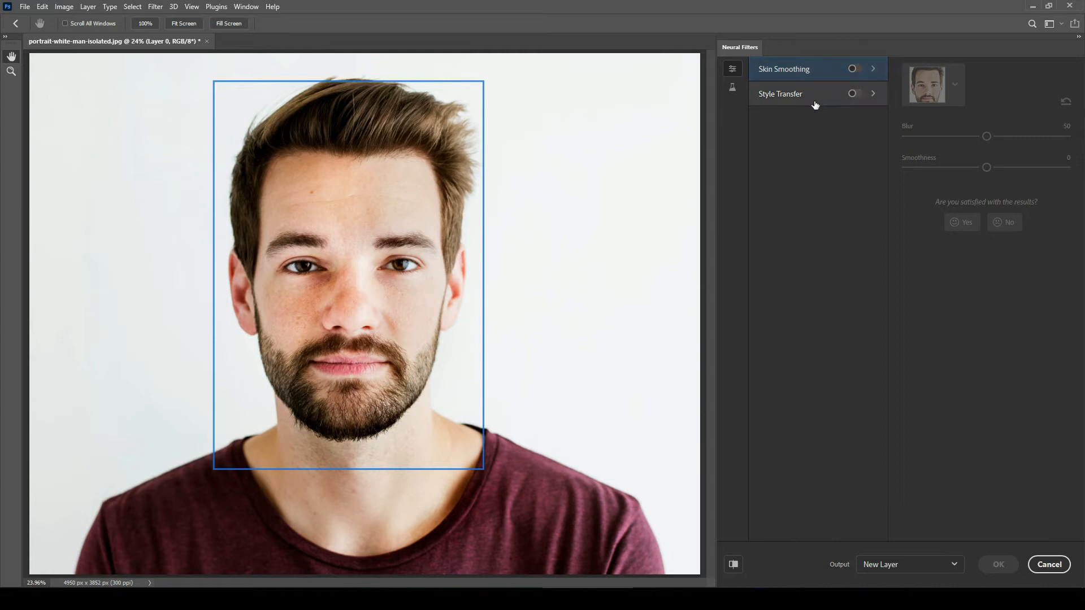
left_click(854, 69)
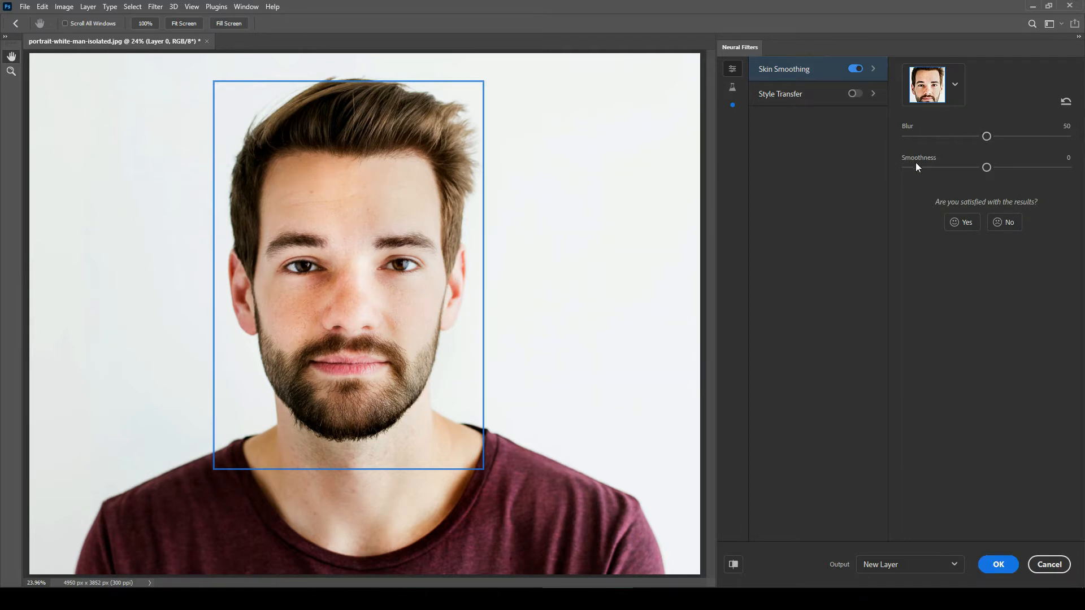
Set the Skin Smoothing Blur to 61 and Smoothness to 34, and compare the portrait with the original
left_click_drag(994, 139, 998, 170)
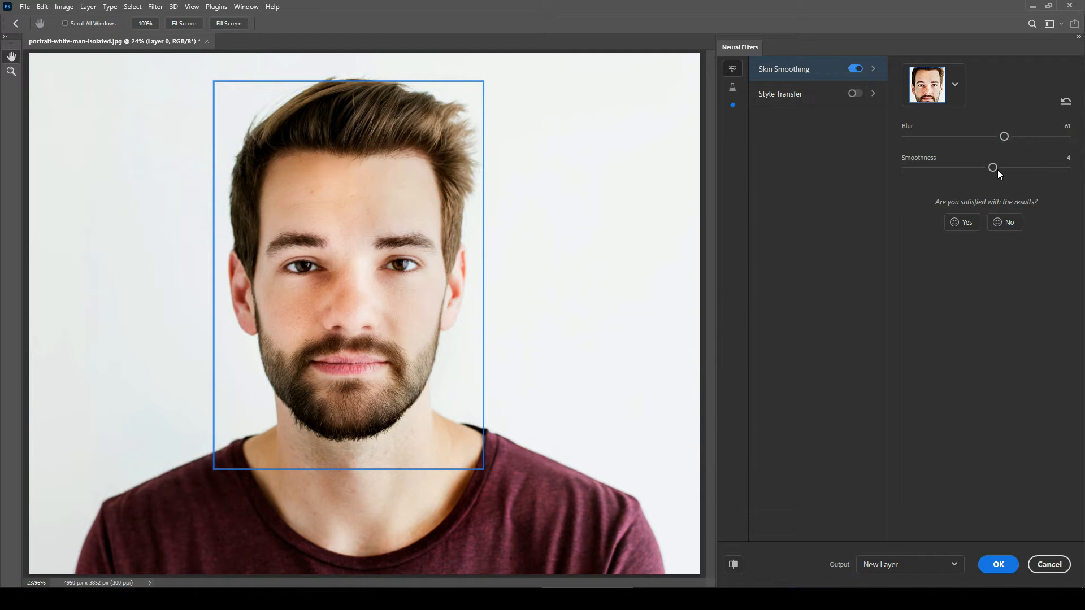
left_click(1045, 169)
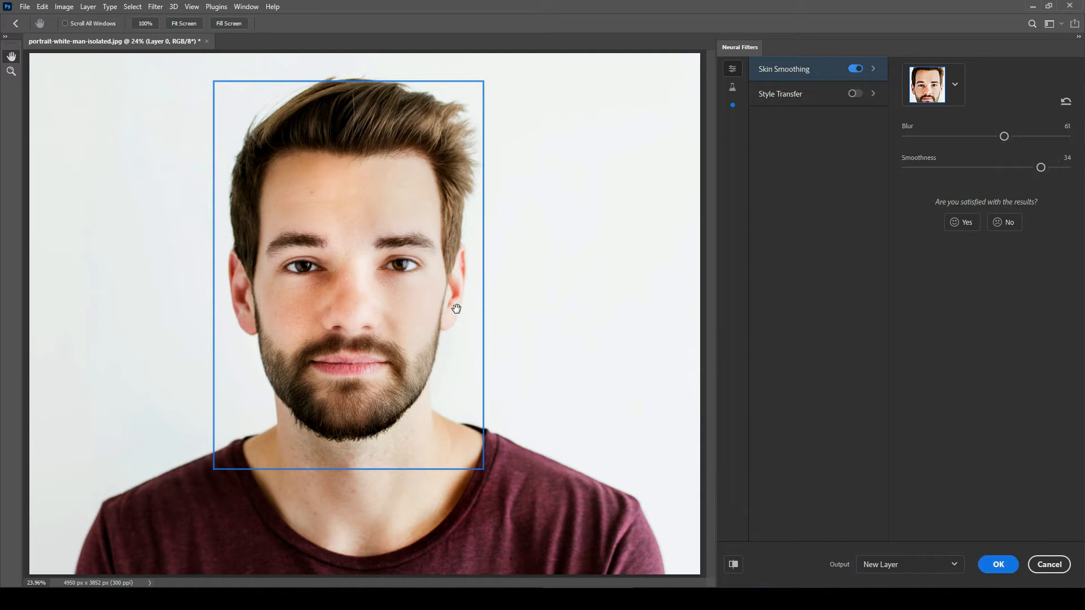
left_click(734, 567)
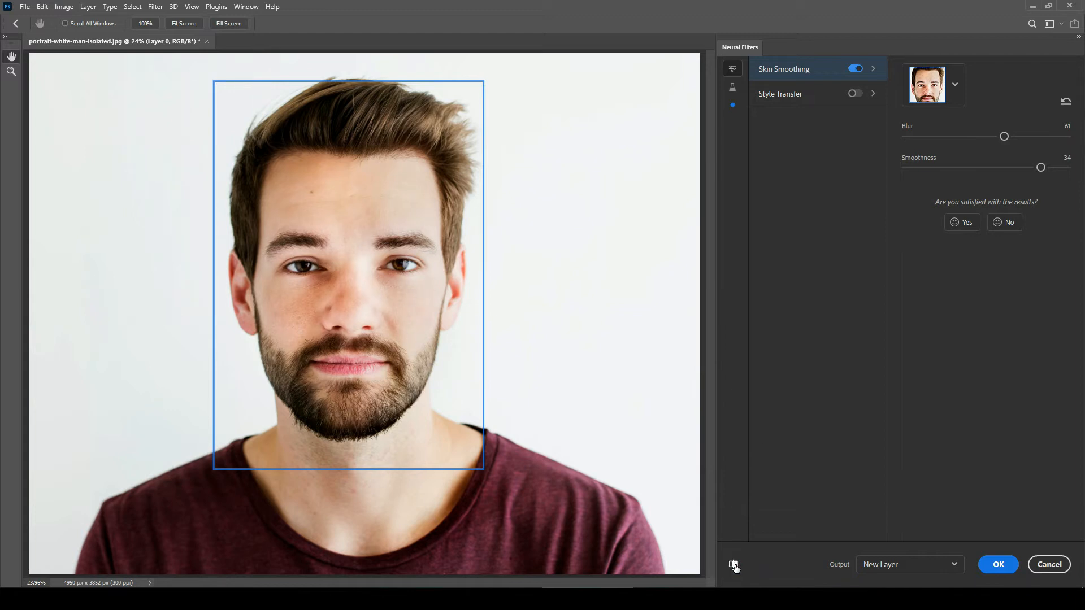
left_click(734, 567)
Enable Style Transfer, expand the style presets and apply the rainbow paint-stroke style to the portrait
left_click(855, 94)
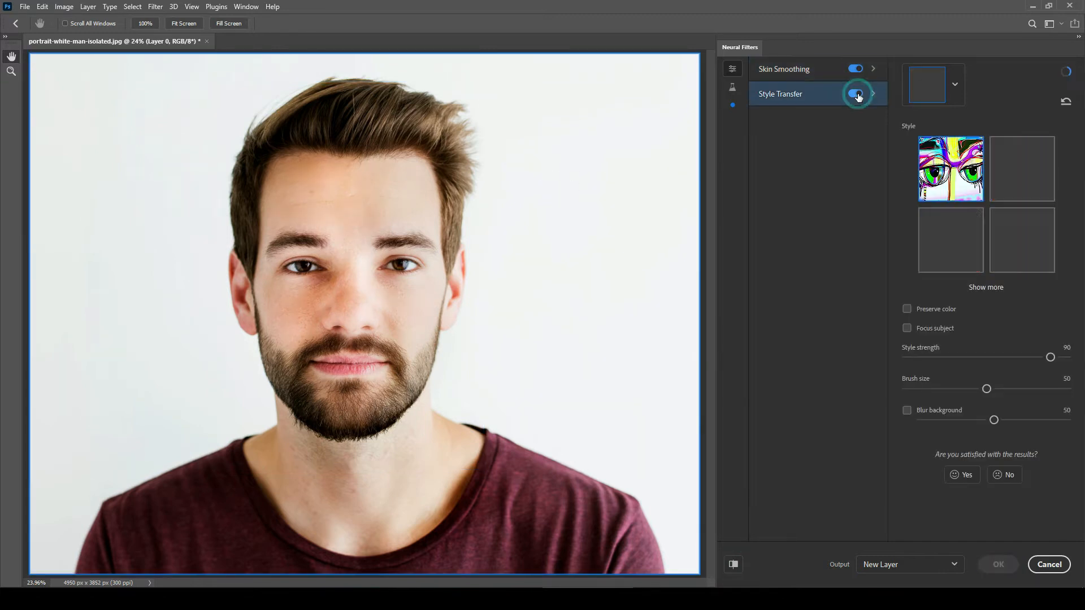
left_click(989, 288)
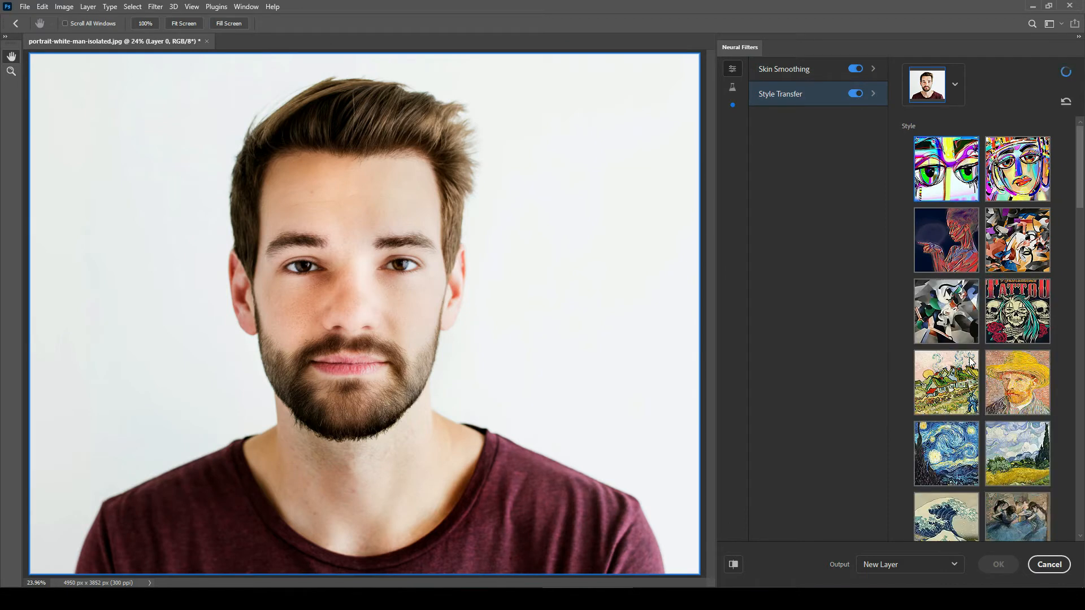
scroll(978, 363, "down", 15)
scroll(976, 368, "down", 2)
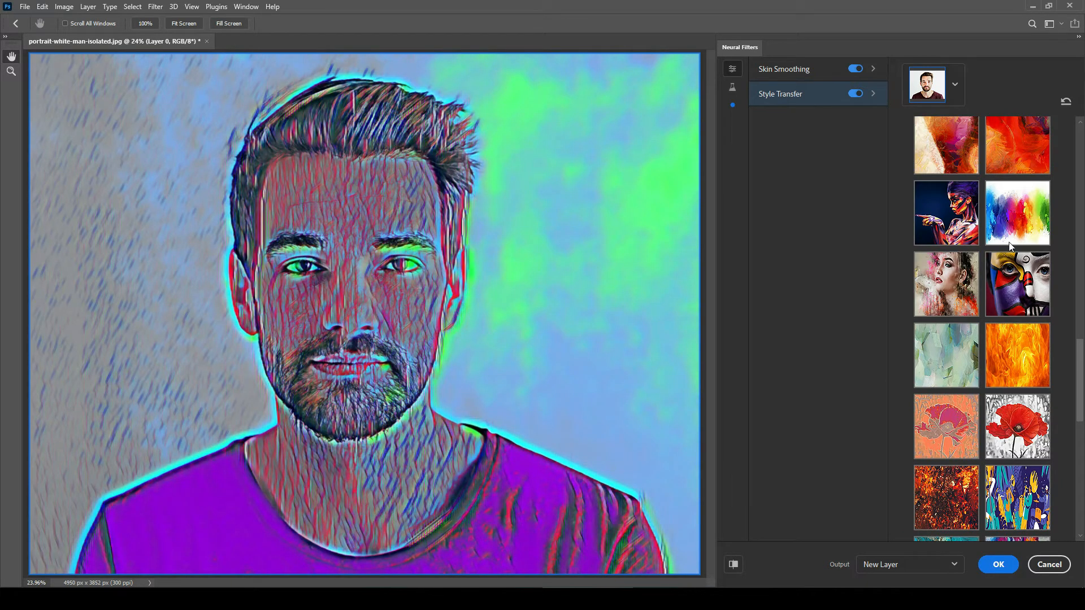
left_click(1016, 215)
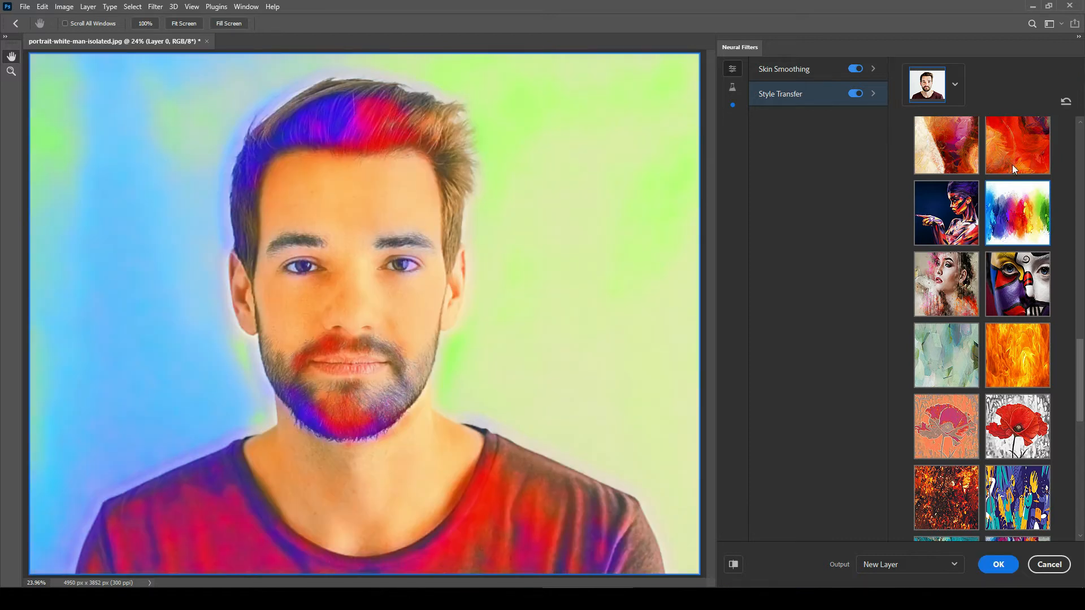
Browse the remaining style presets, and try Preserve color on the style transfer before disabling it again
scroll(998, 347, "down", 7)
scroll(999, 352, "up", 5)
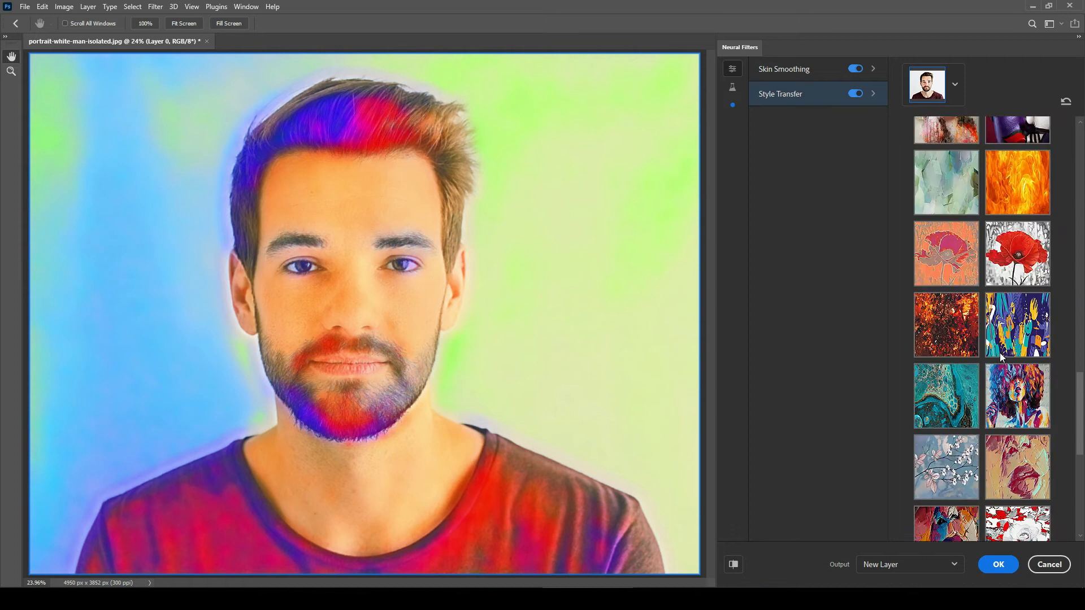
scroll(1081, 318, "up", 2)
scroll(1081, 318, "up", 3)
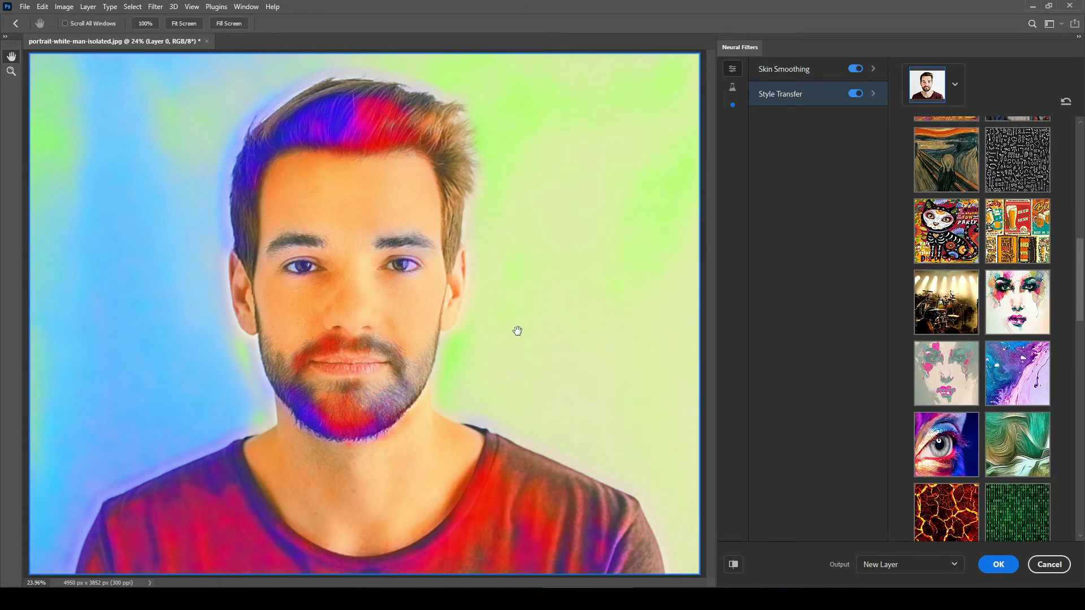
left_click_drag(1079, 283, 1073, 474)
scroll(1025, 469, "down", 2)
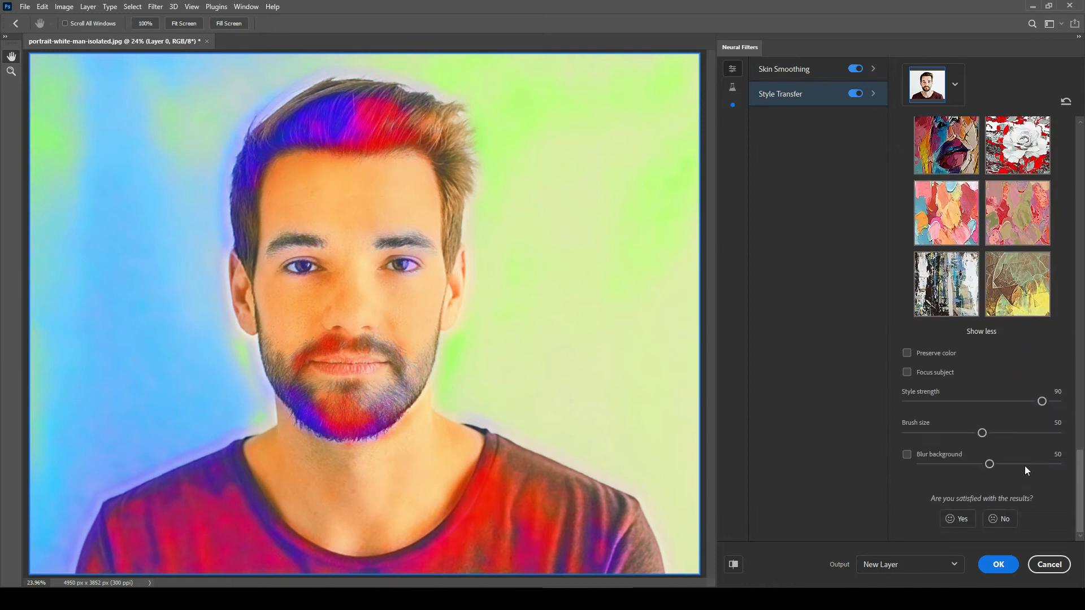
left_click(907, 353)
scroll(910, 362, "up", 8)
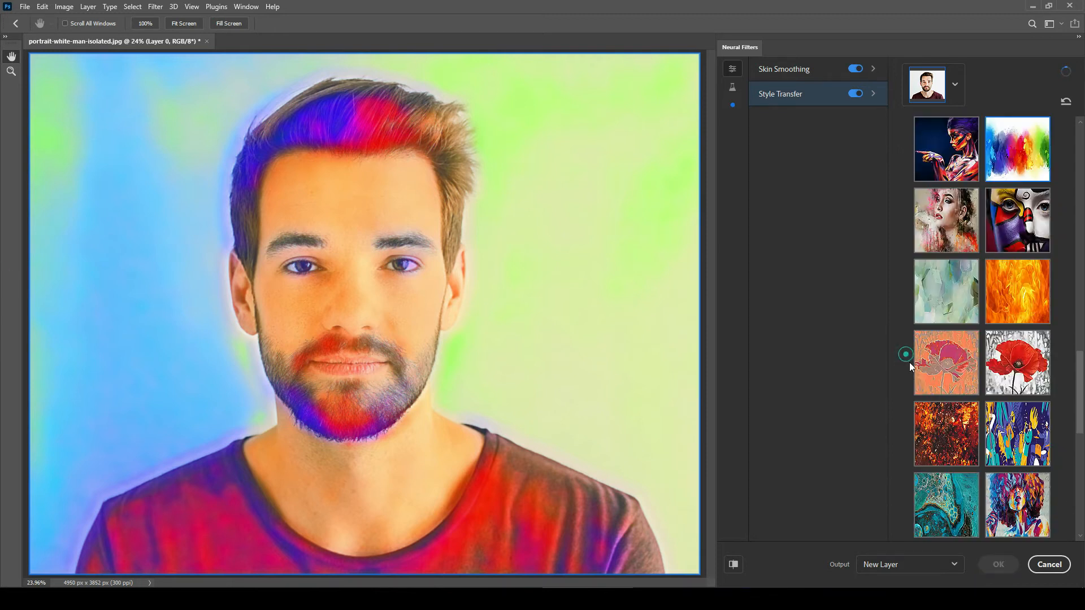
scroll(1063, 378, "down", 6)
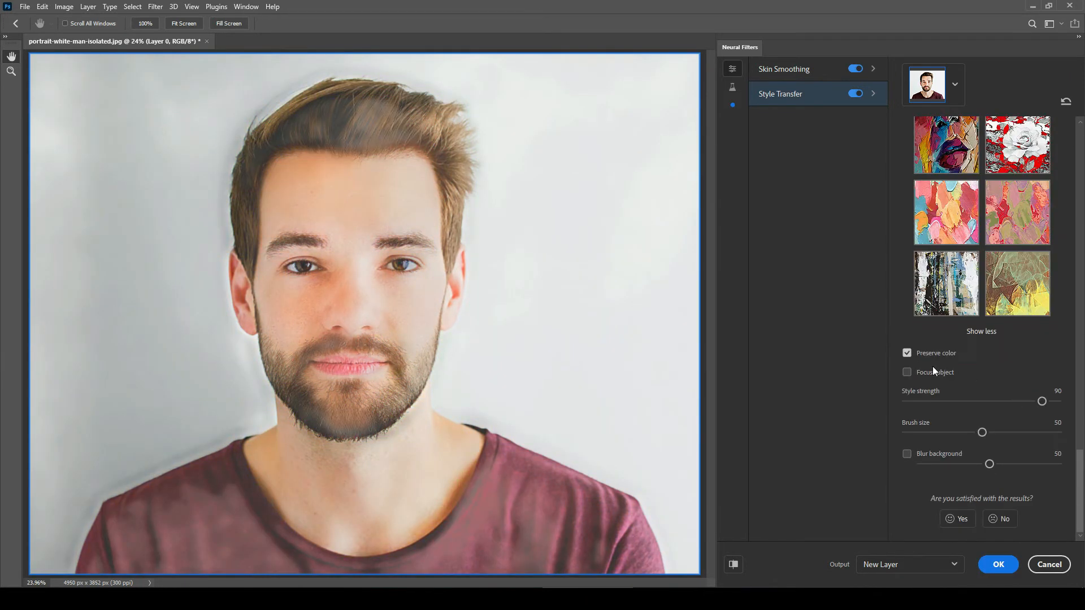
left_click(907, 353)
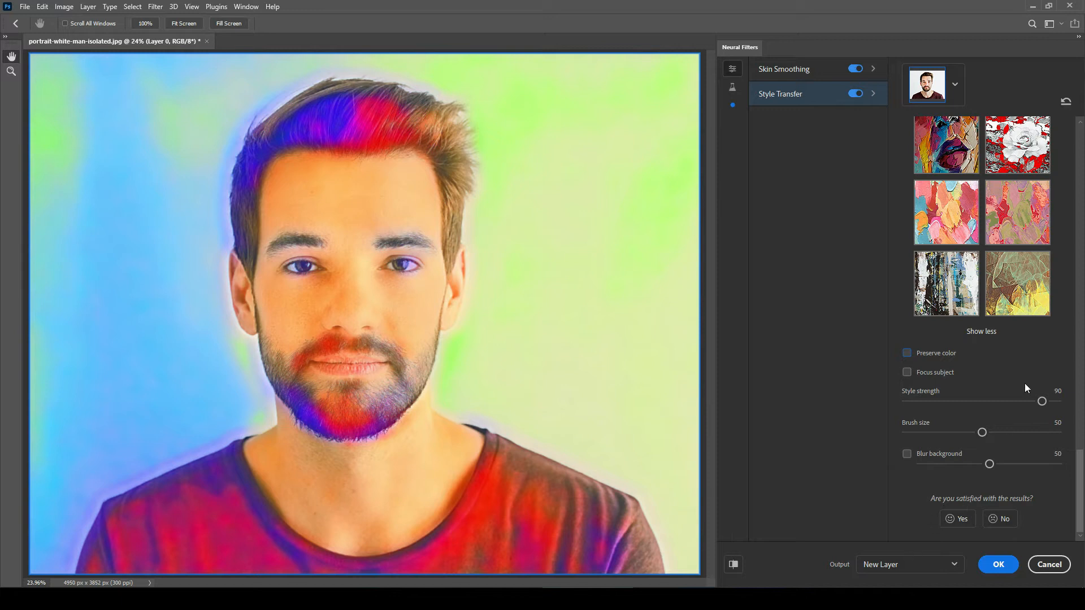
Turn off the Style Transfer filter while keeping Skin Smoothing enabled
scroll(1083, 477, "up", 1)
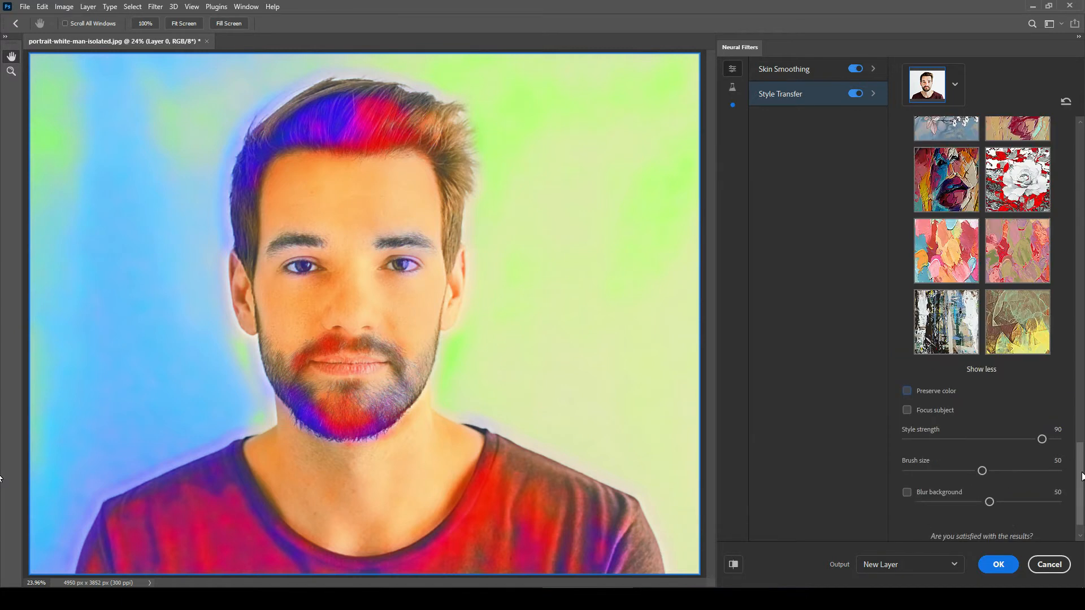
scroll(1061, 240, "up", 15)
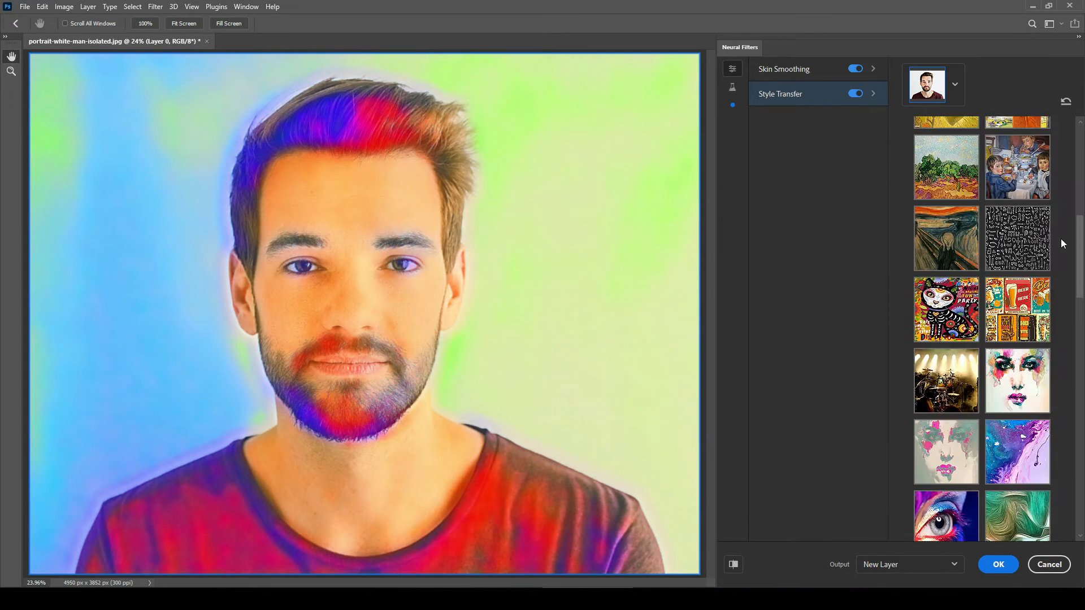
left_click(856, 95)
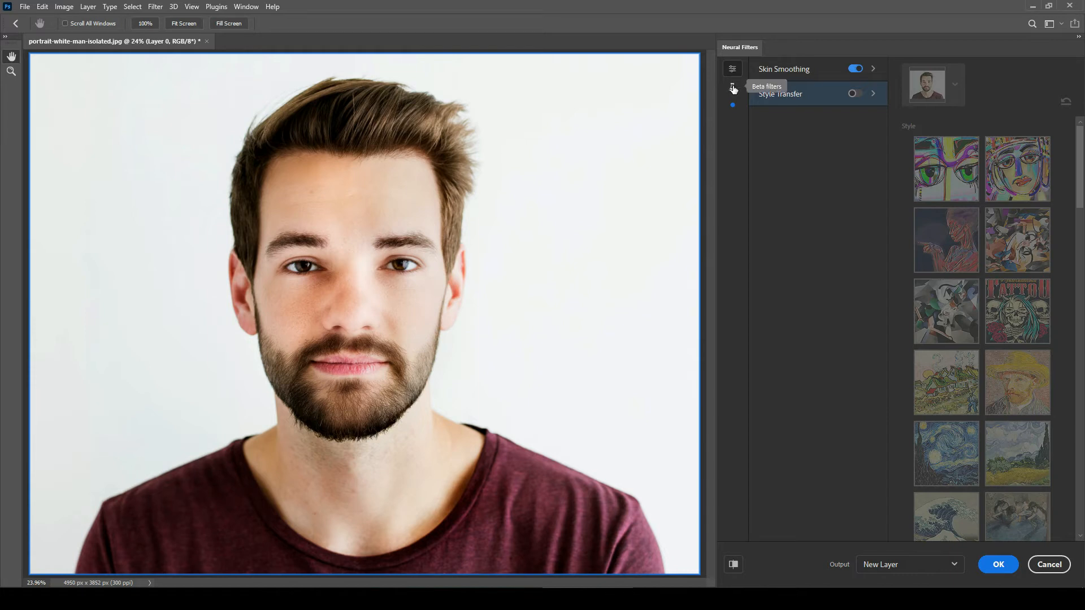
Enable the beta Smart Portrait filter with Happiness set to 35, and compare the portrait with the original
left_click(734, 89)
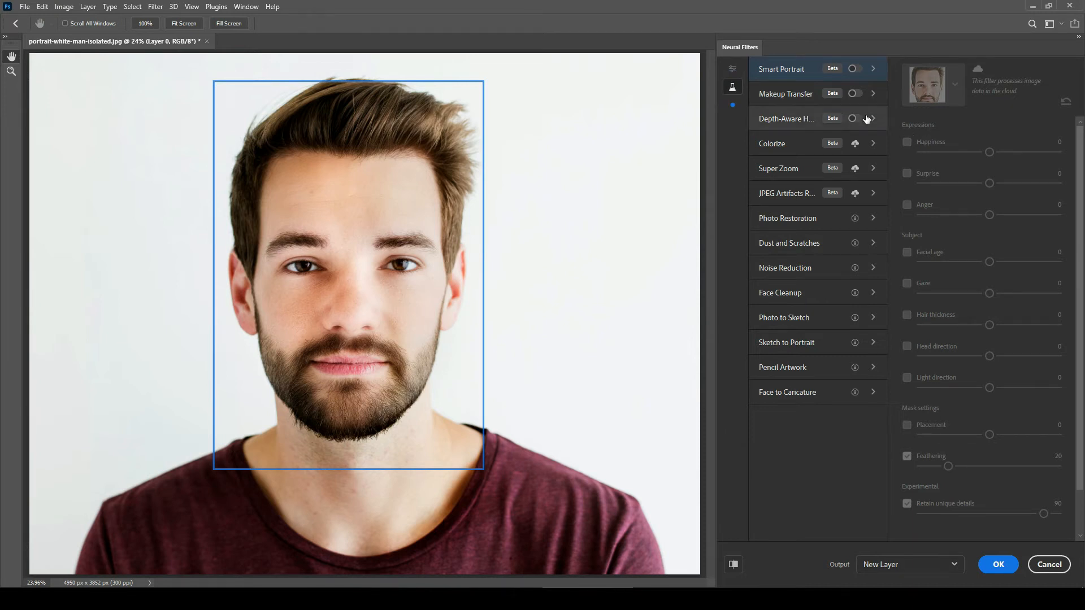
left_click(855, 70)
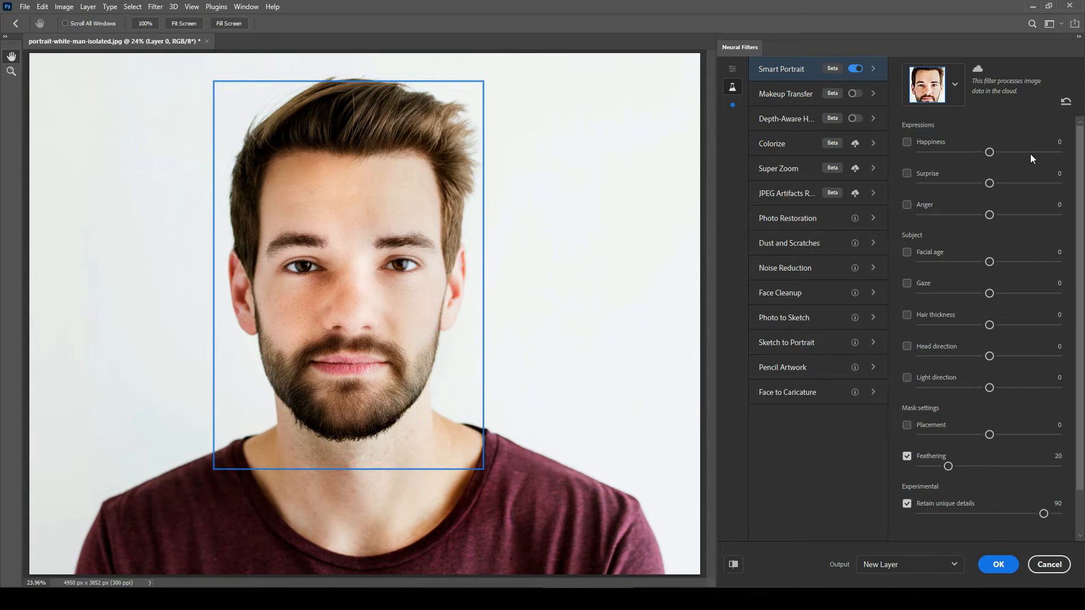
left_click(908, 143)
left_click(1040, 153)
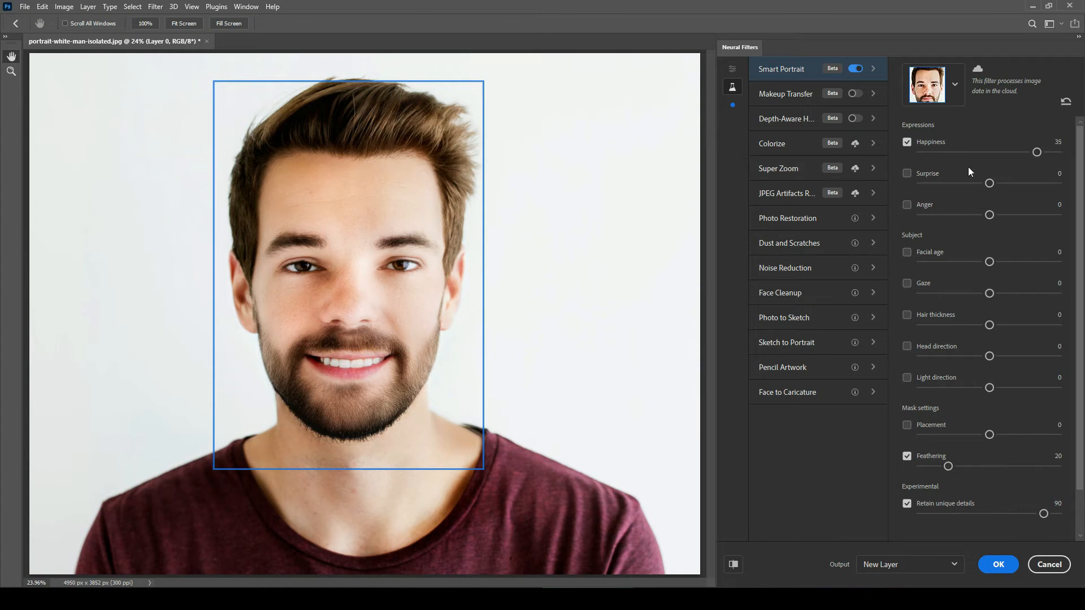
left_click(734, 567)
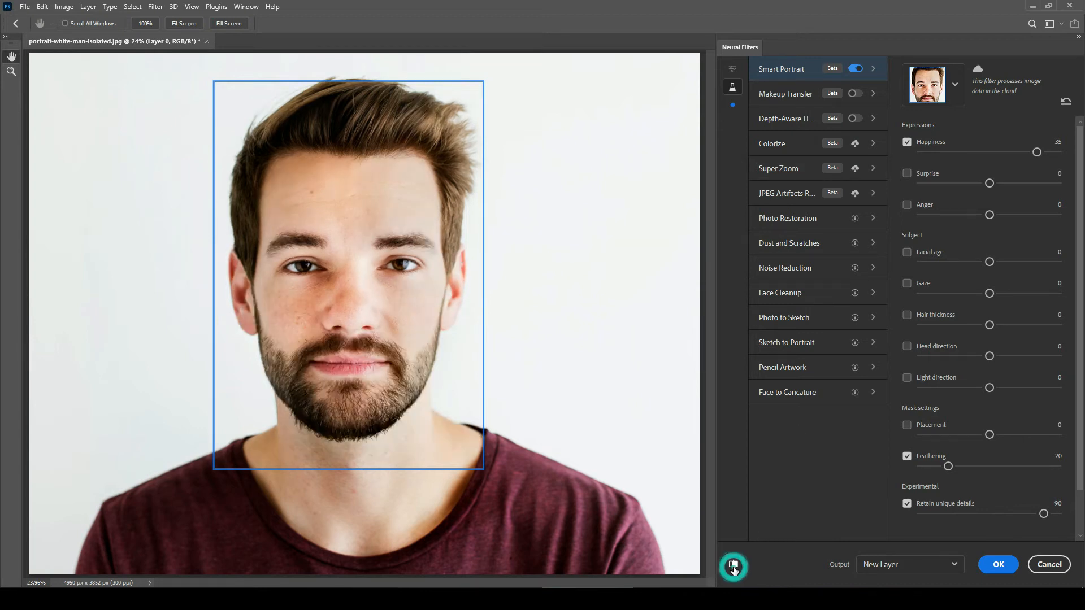
left_click(733, 566)
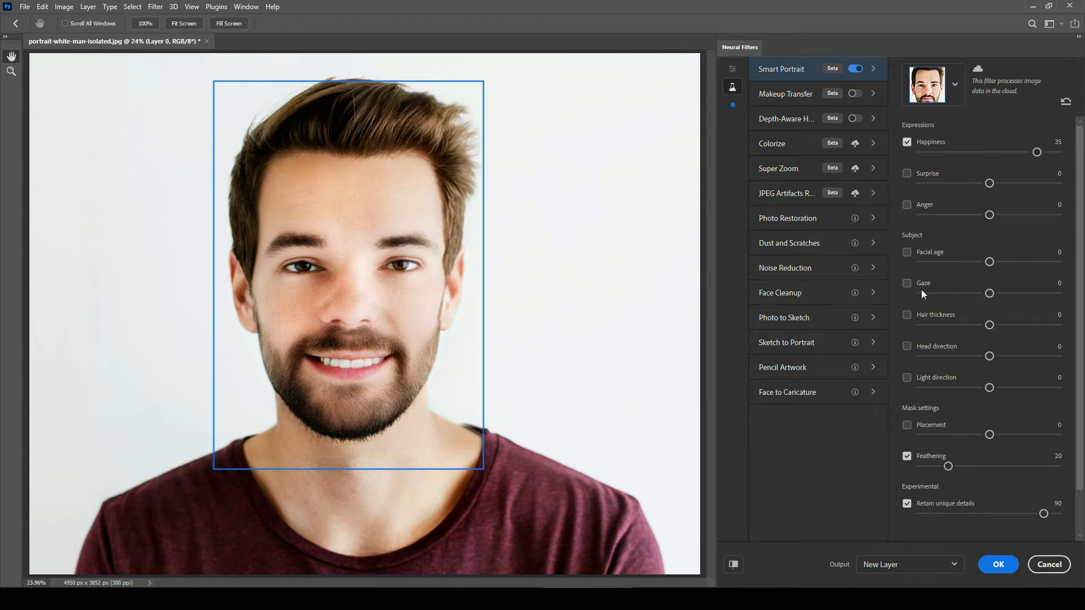
Set Smart Portrait's Gaze to 41 and Hair thickness to 19, leaving the mask Placement option disabled
left_click(1050, 293)
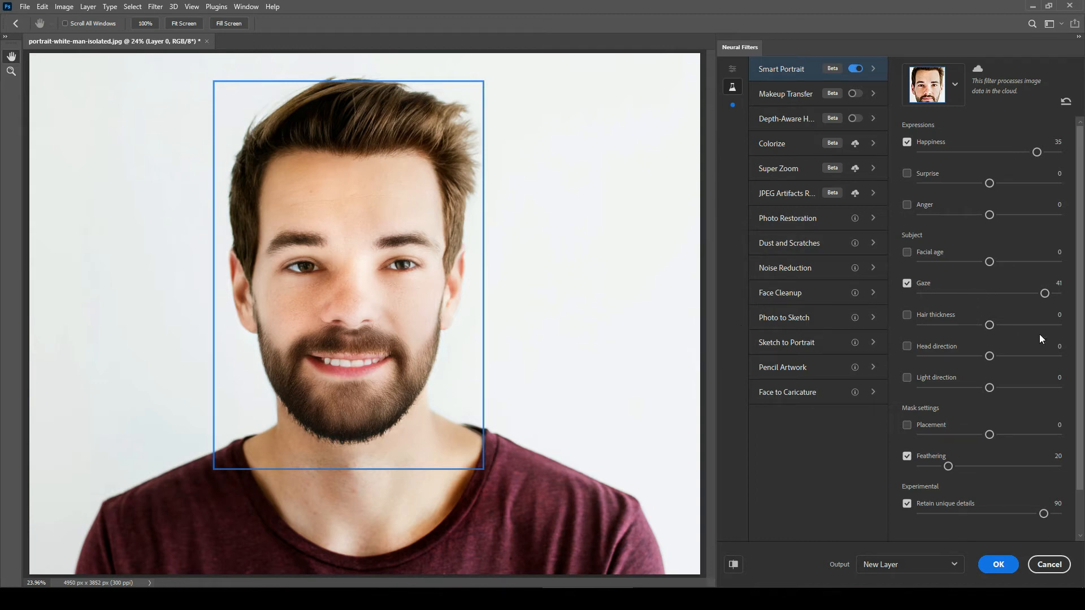
left_click(1016, 325)
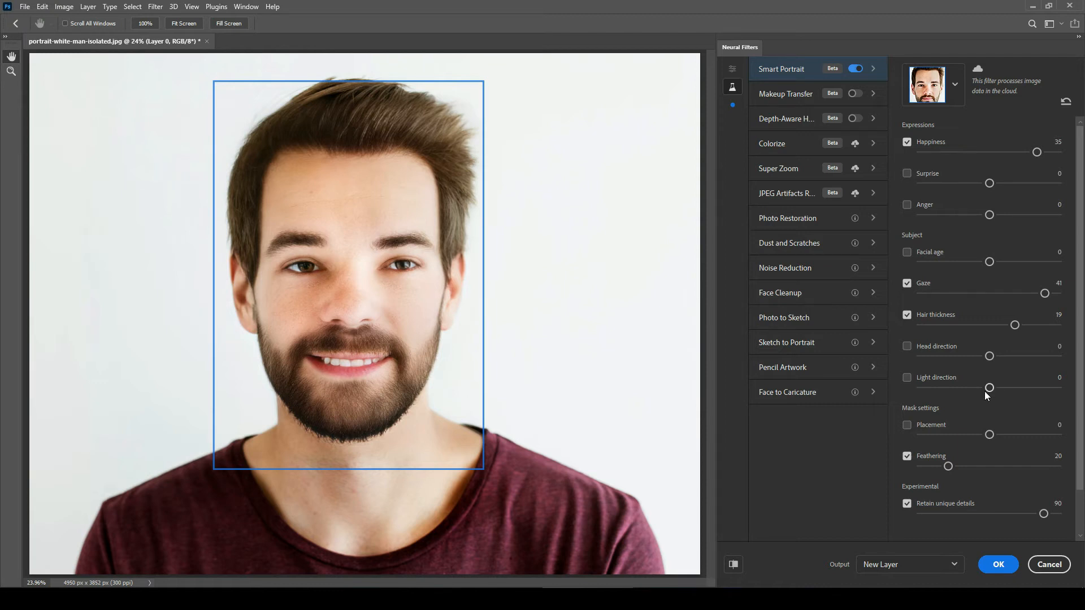
left_click(908, 426)
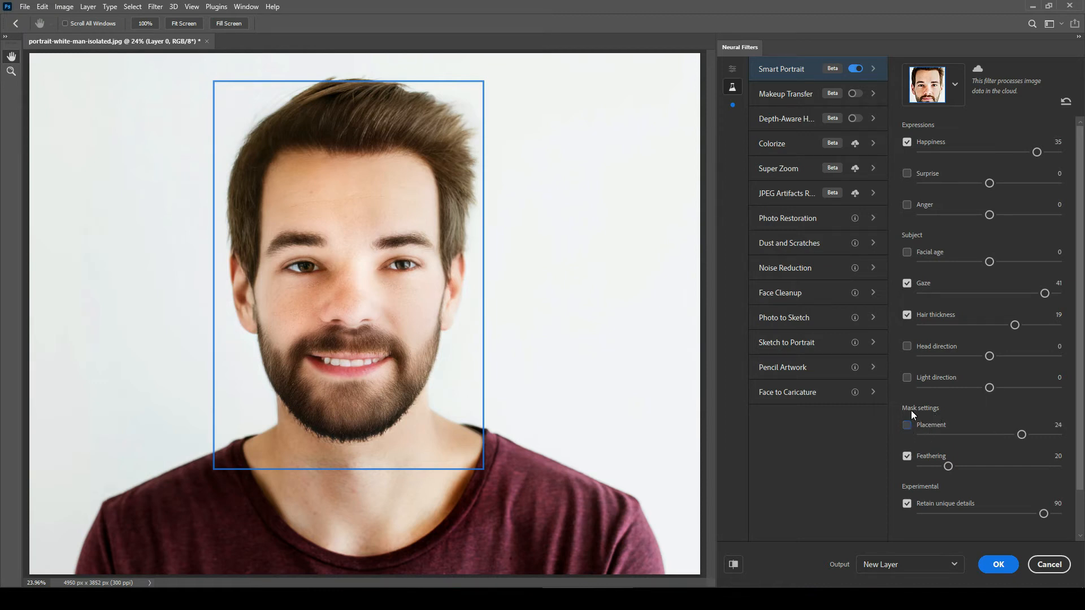
Compare the edited portrait with the original and check the remaining Smart Portrait settings and output option
left_click(733, 565)
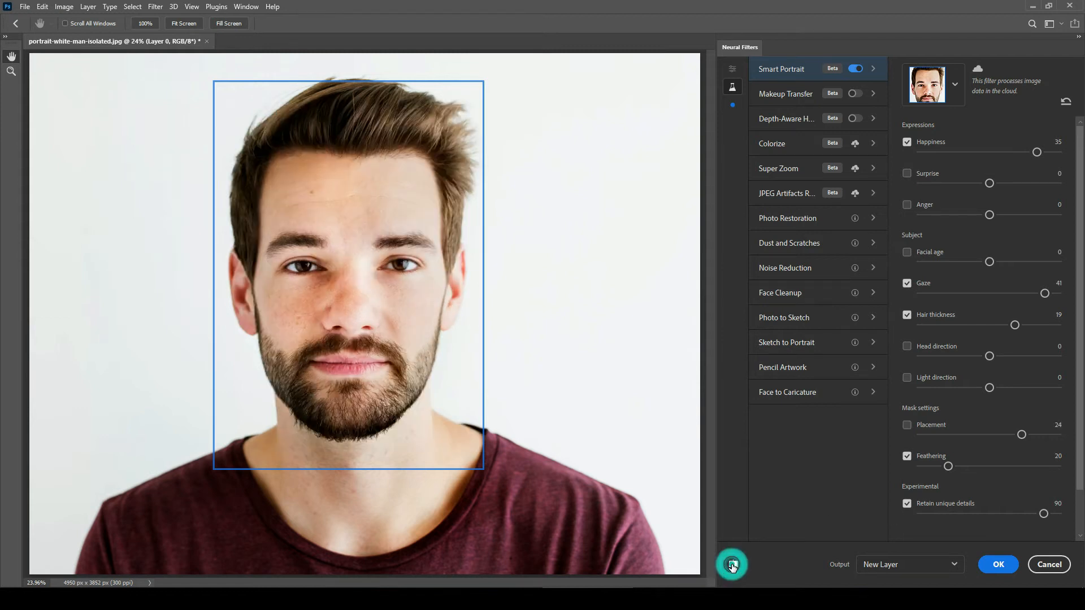
left_click(733, 565)
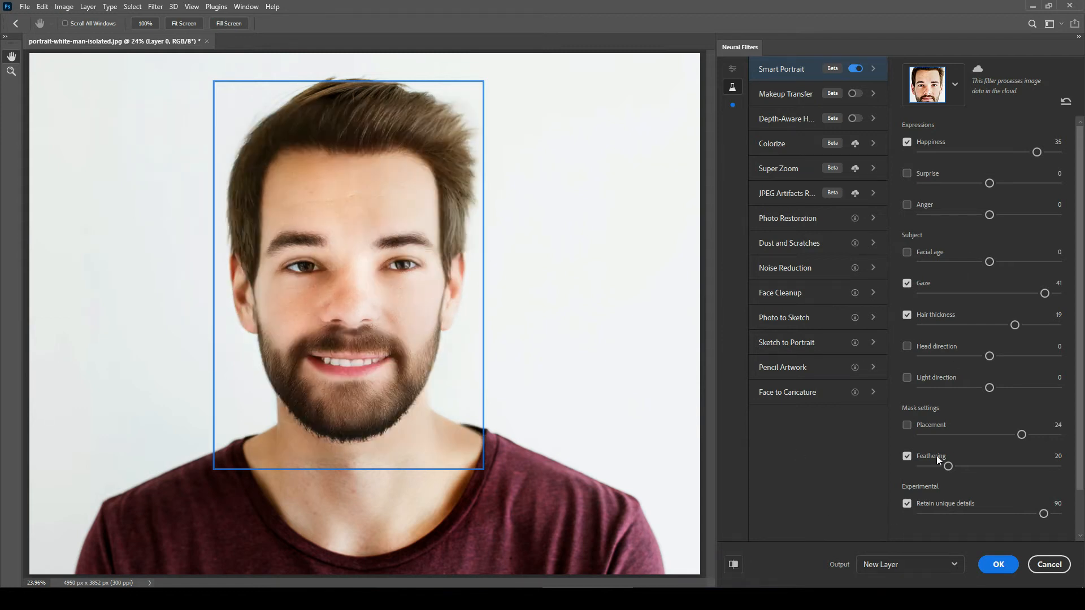
scroll(974, 487, "down", 2)
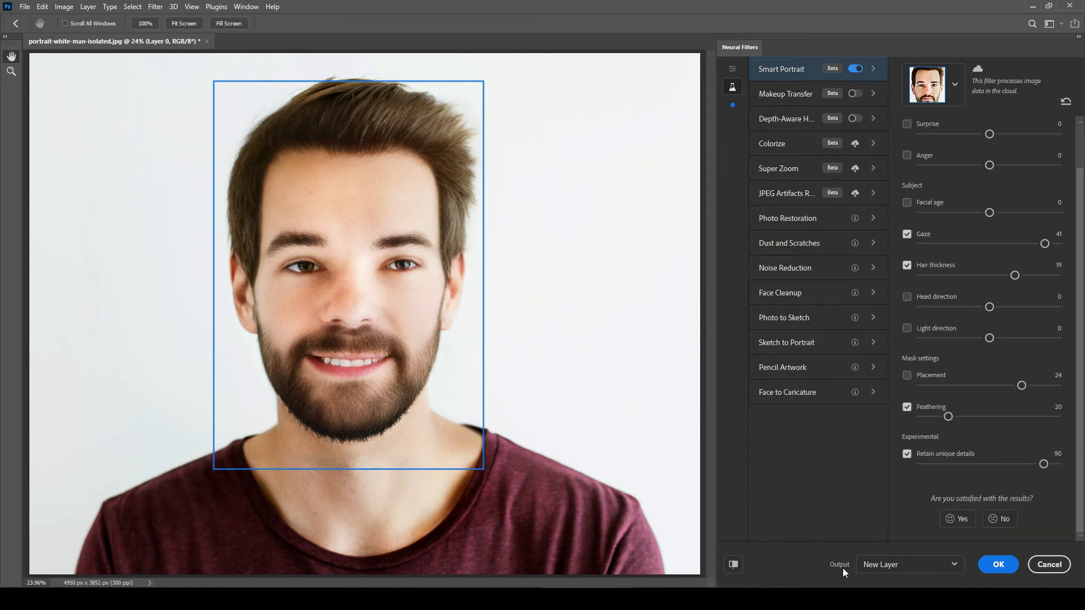
Enable the beta Makeup Transfer filter and read the descriptions of it, Depth-Aware Haze, Colorize and Super Zoom
left_click(855, 93)
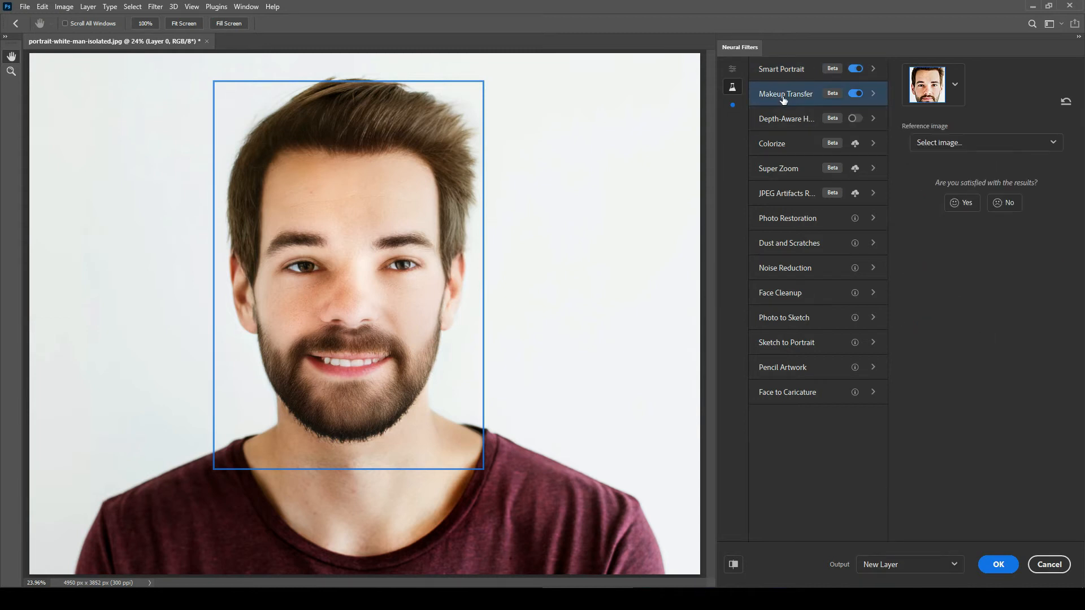
mouse_move(783, 97)
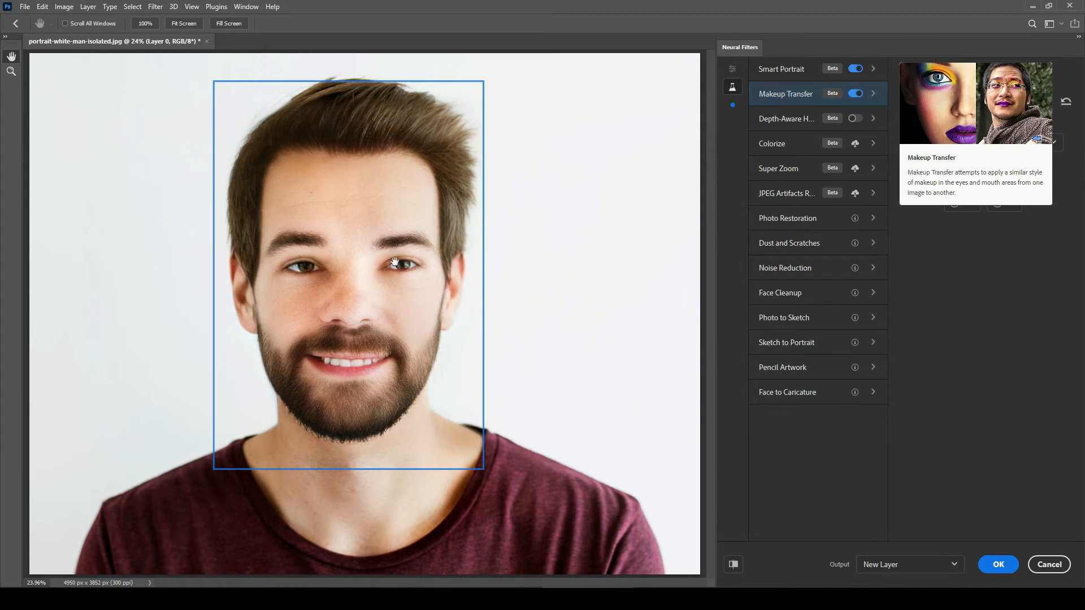
mouse_move(789, 122)
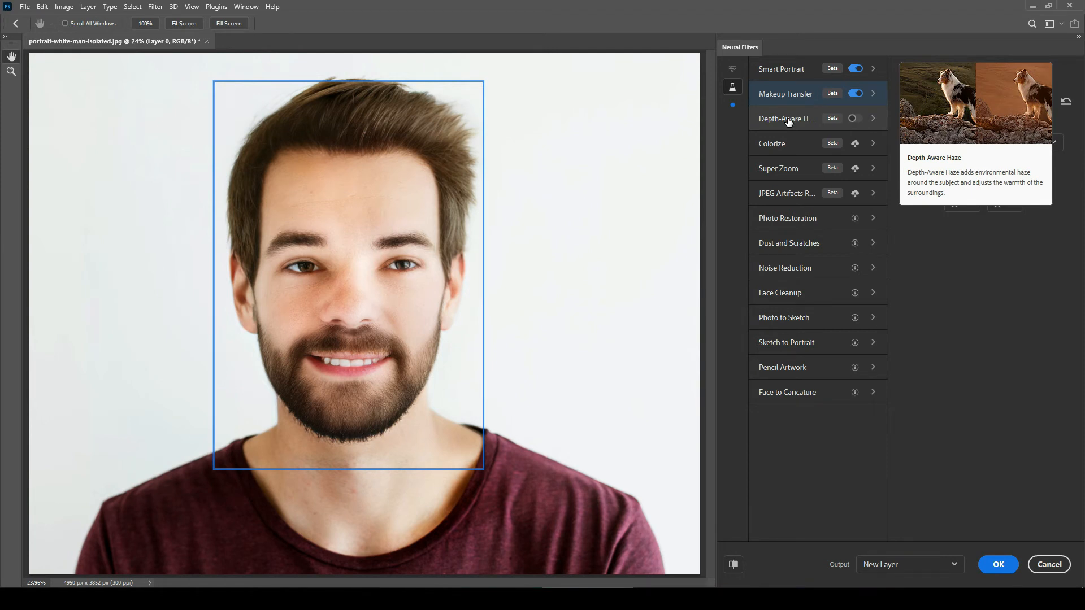
mouse_move(781, 142)
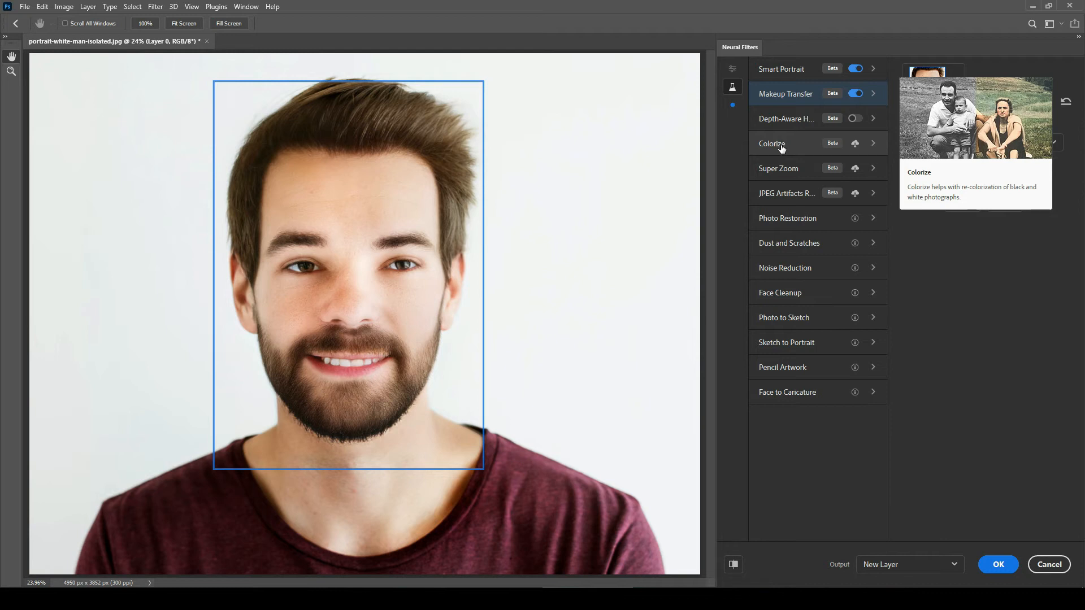
mouse_move(789, 168)
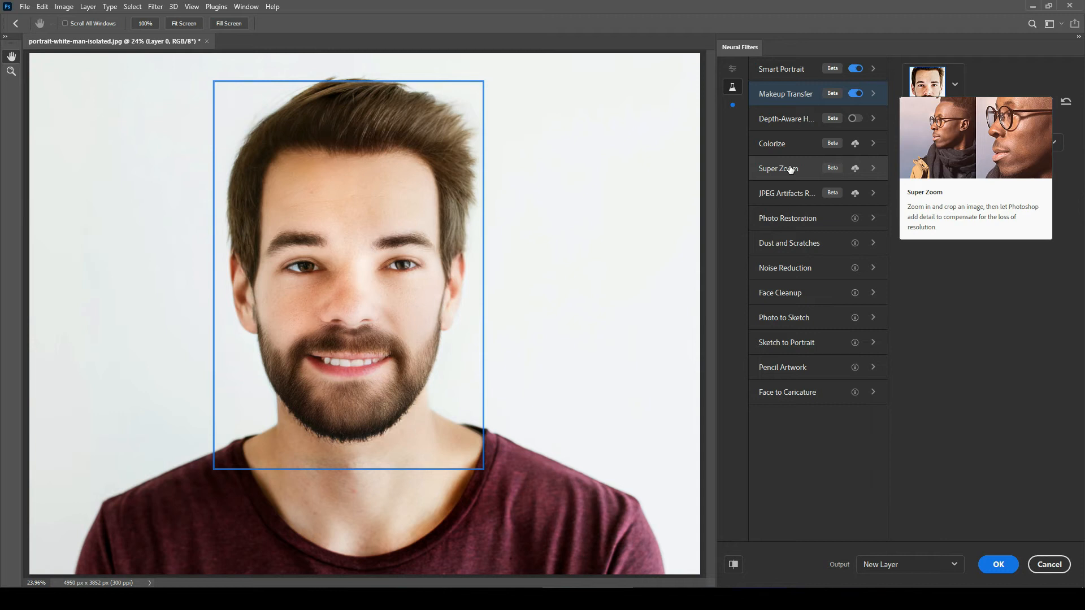
mouse_move(789, 195)
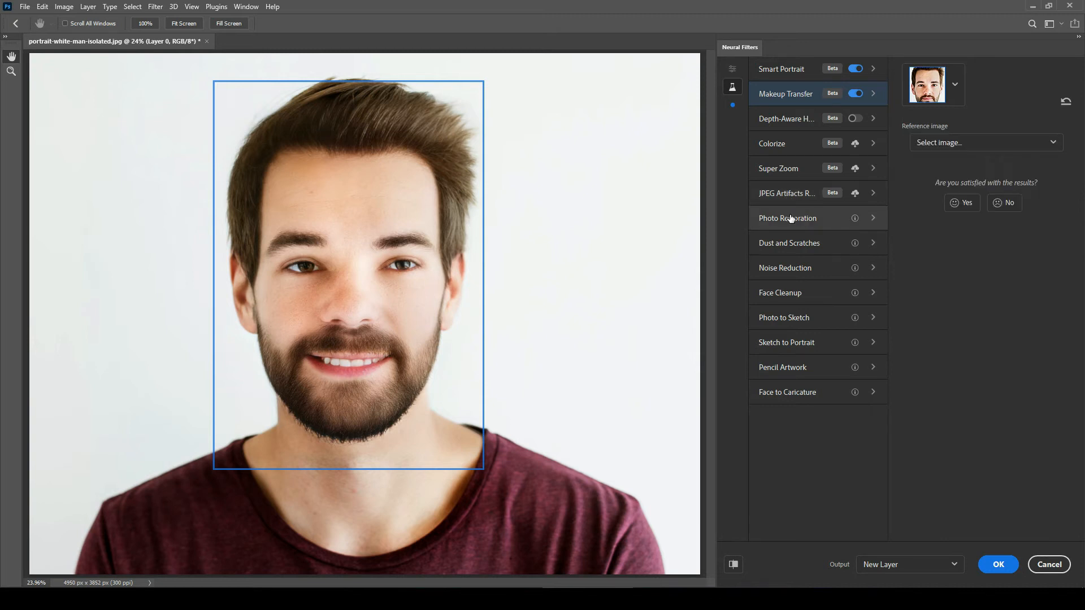
Review the previews of the upcoming filters from Photo Restoration to Face to Caricature, and check the interest feedback form without submitting it
left_click(873, 220)
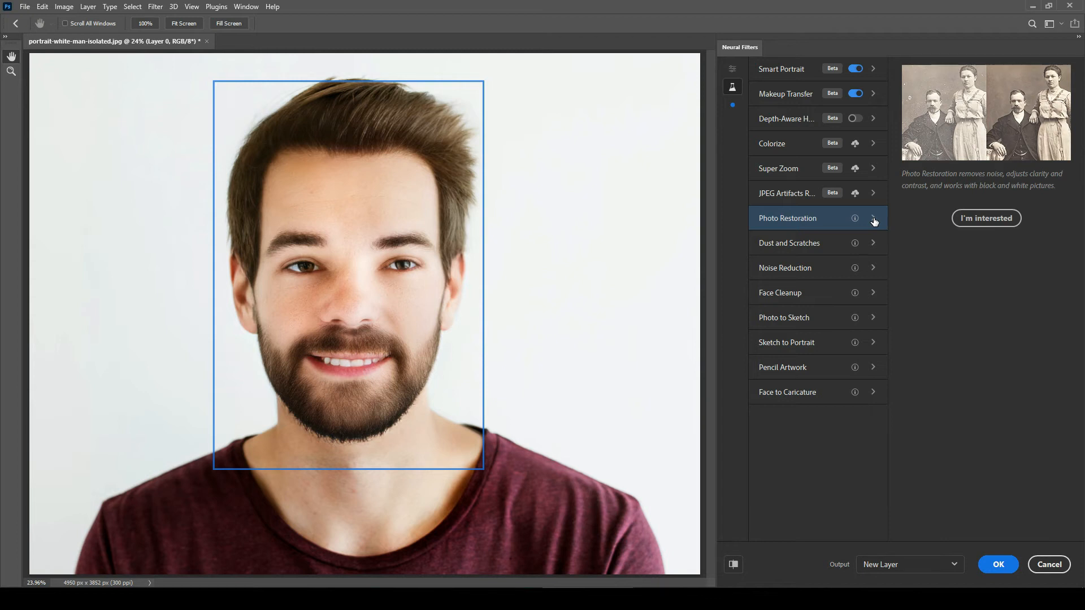
left_click(875, 244)
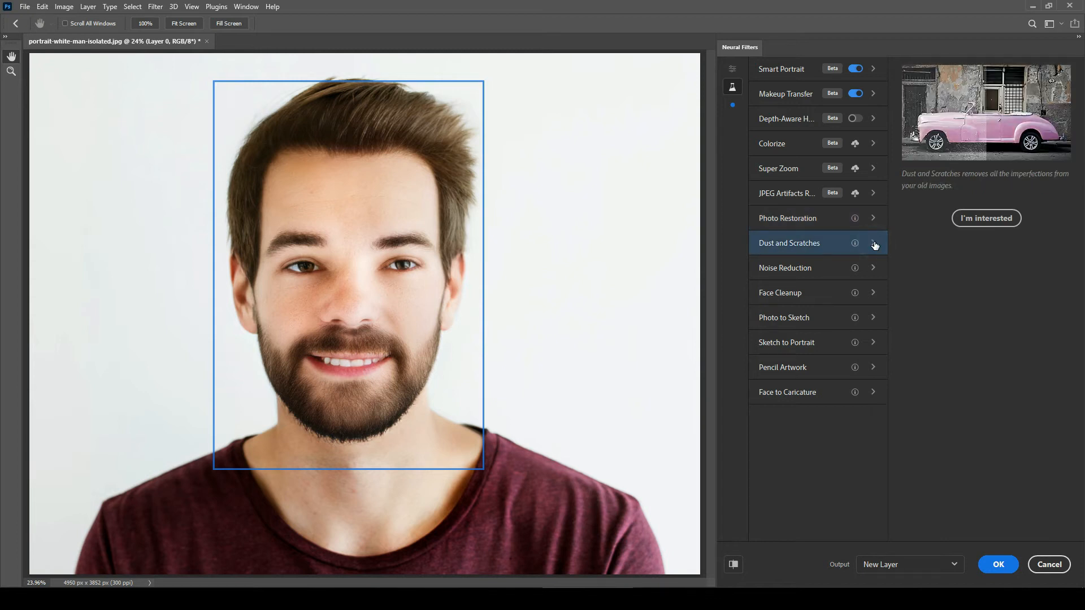
left_click(873, 270)
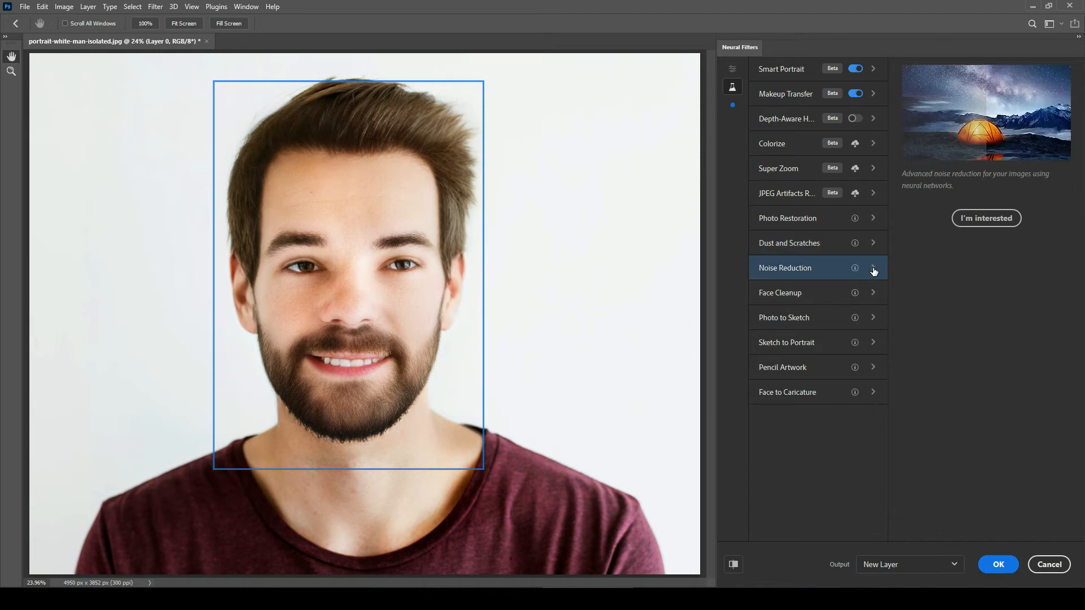
left_click(875, 295)
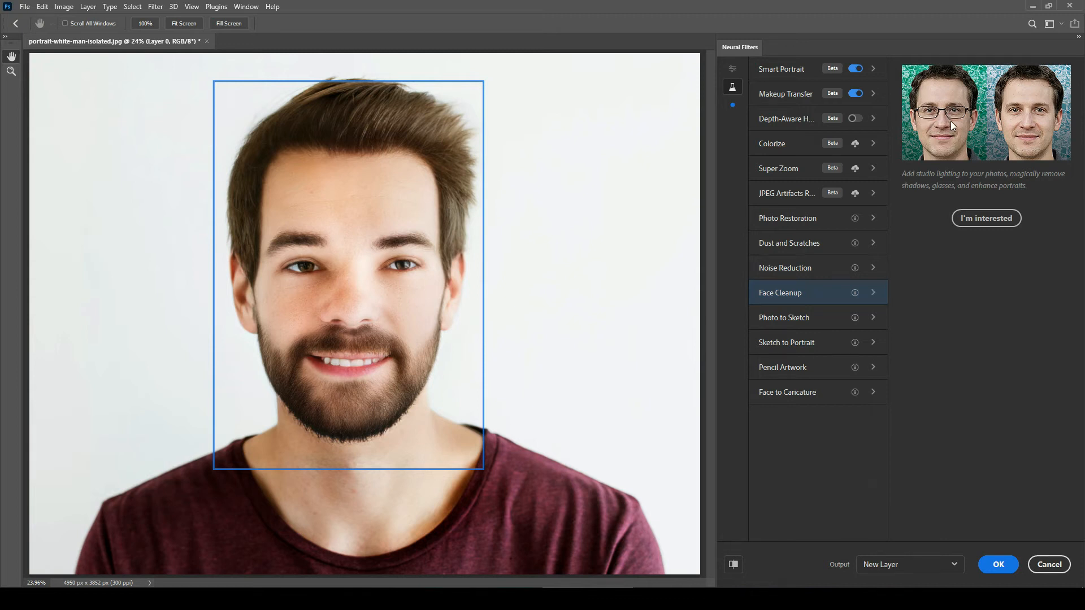
left_click(873, 319)
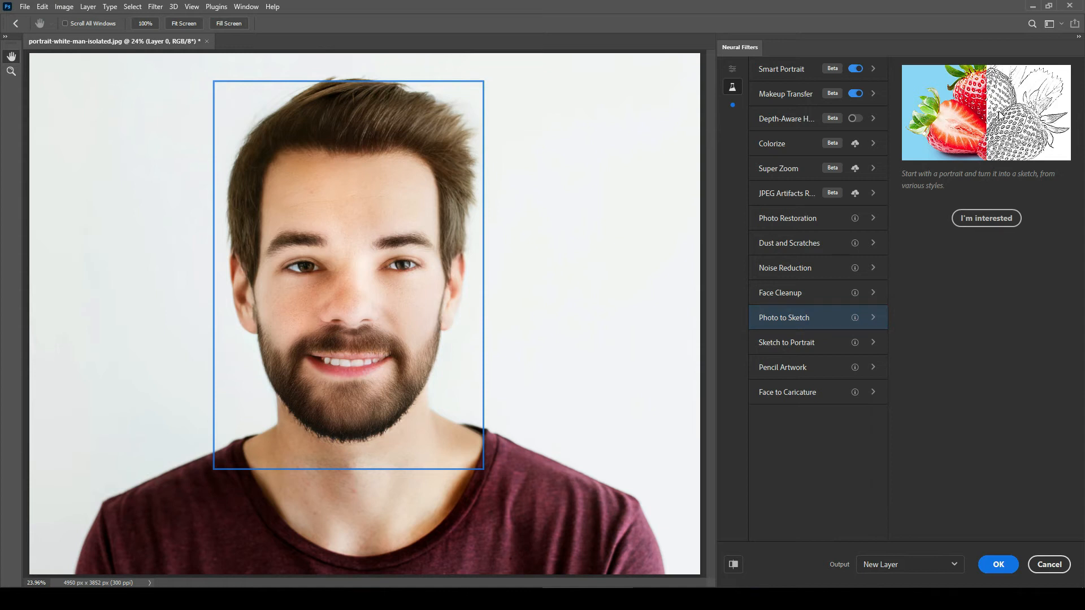
left_click(874, 343)
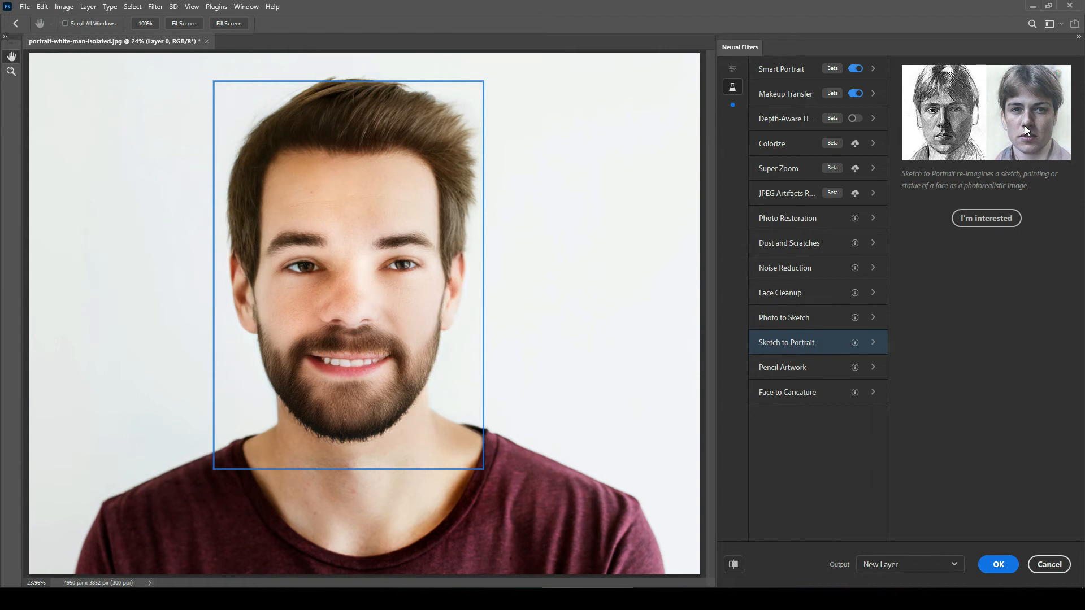
left_click(874, 369)
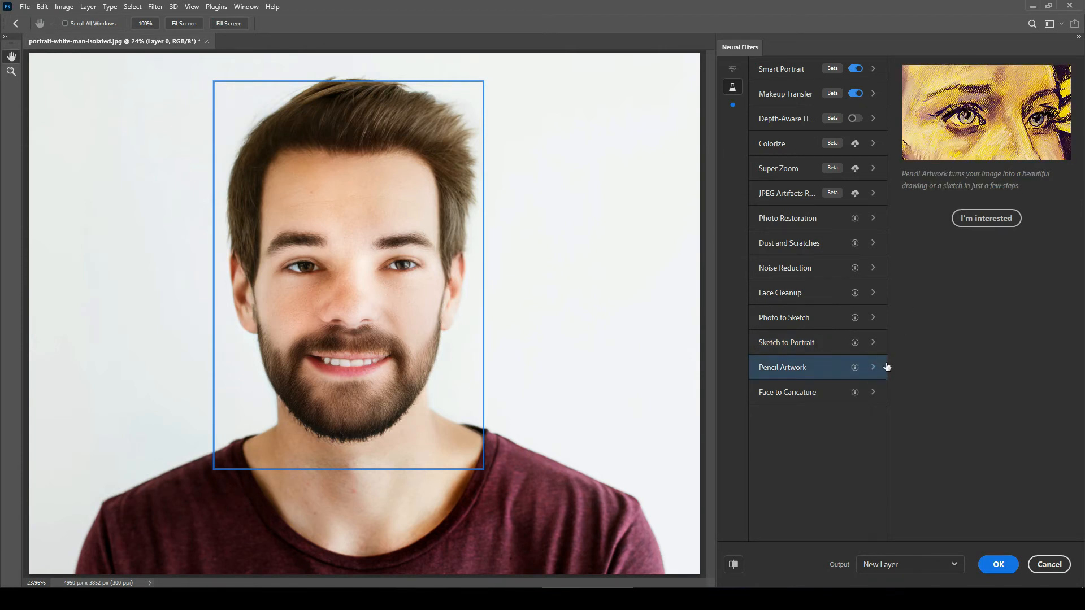
left_click(874, 394)
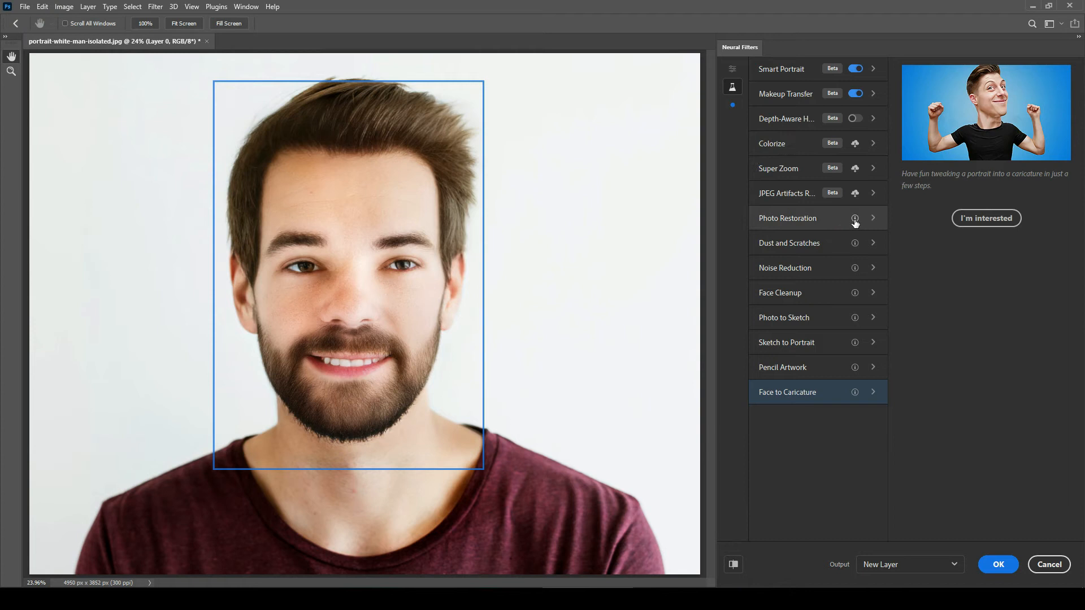
left_click(983, 219)
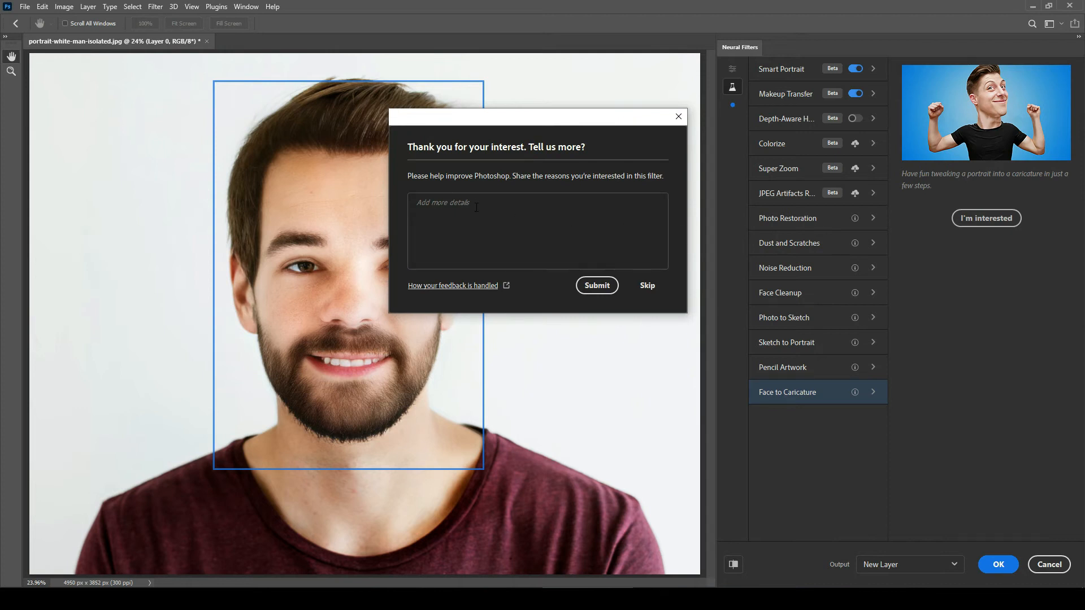
left_click(679, 116)
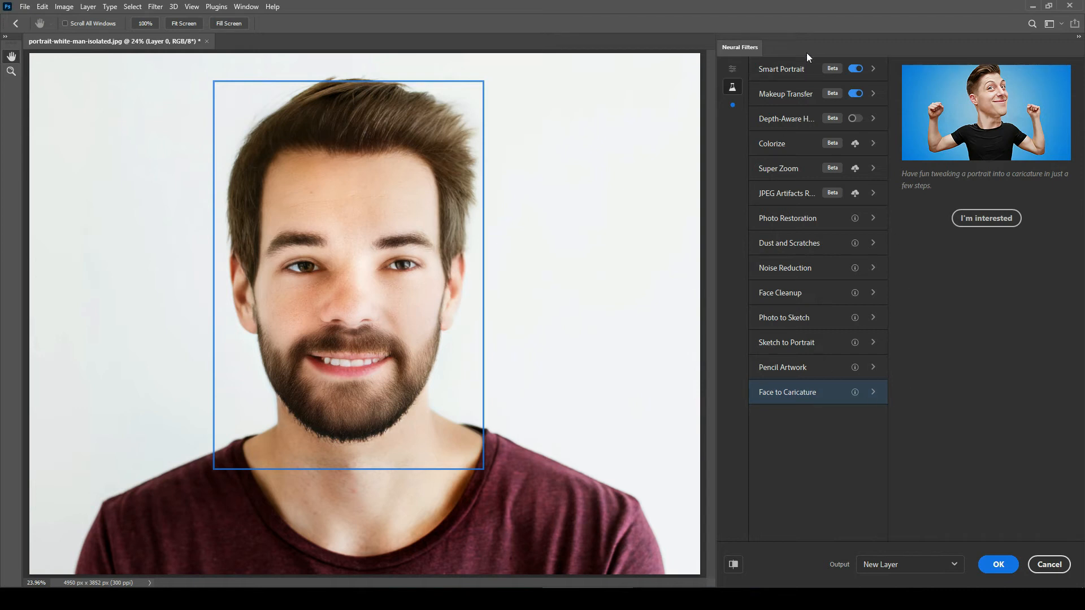
Turn off Makeup Transfer, apply the Smart Portrait retouch as a new layer, and compare it with the original portrait
left_click(790, 69)
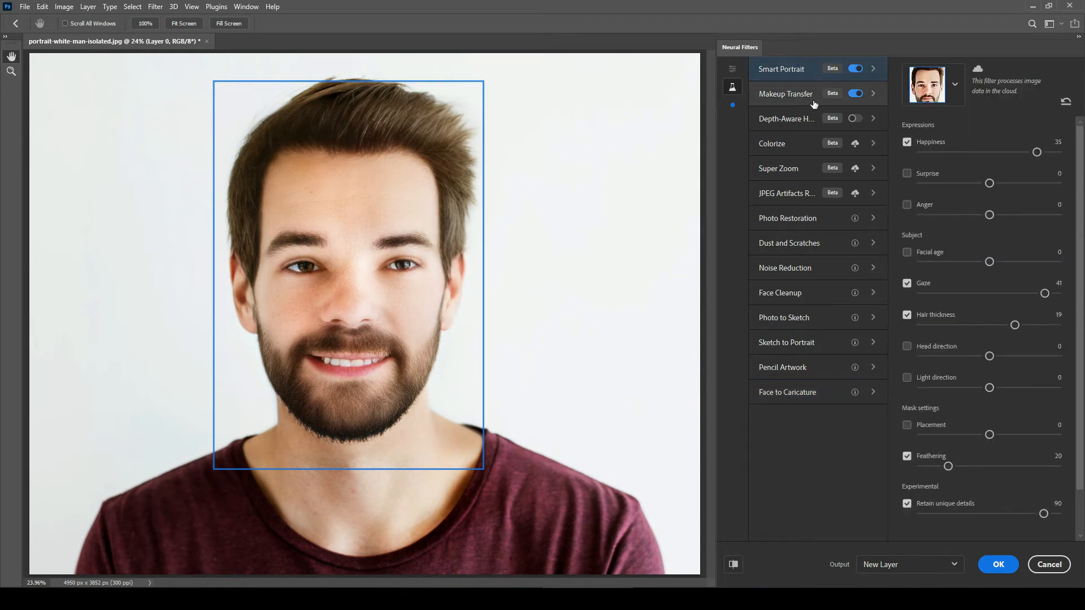
left_click(856, 93)
left_click(997, 569)
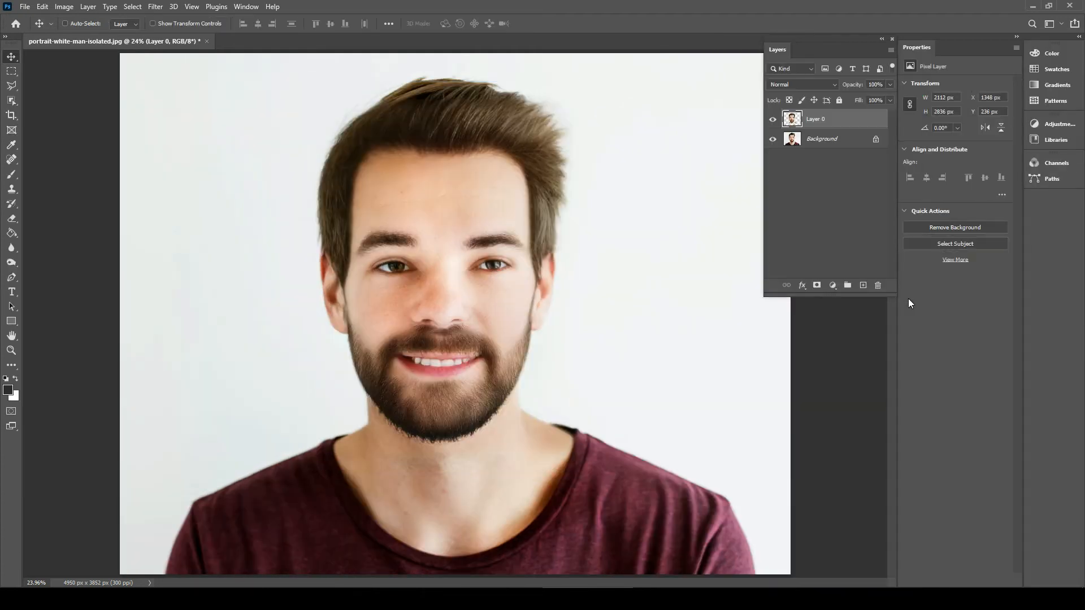
left_click(773, 120)
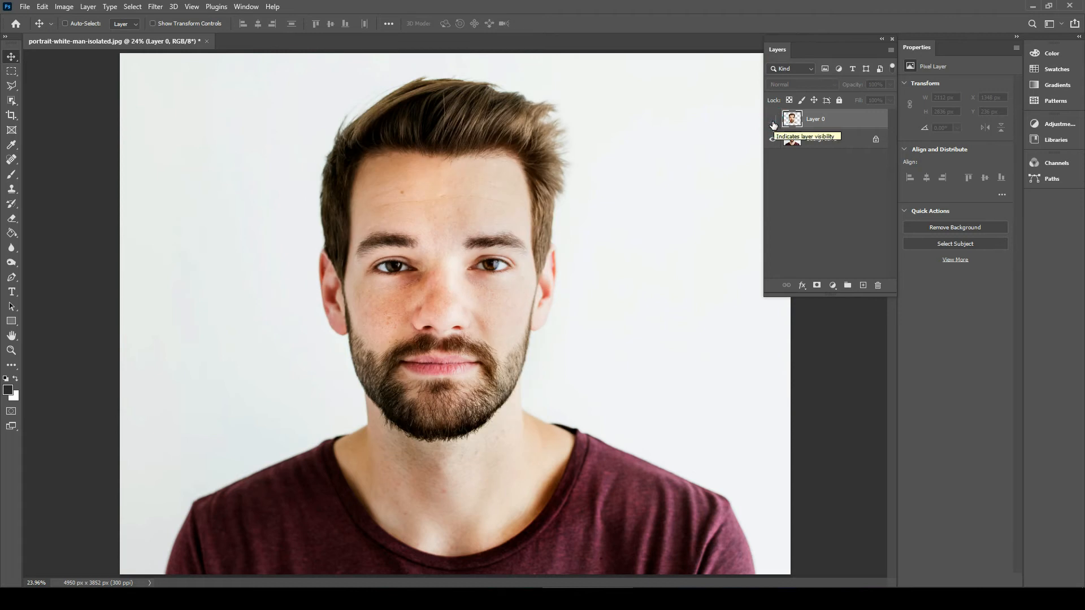
left_click(773, 119)
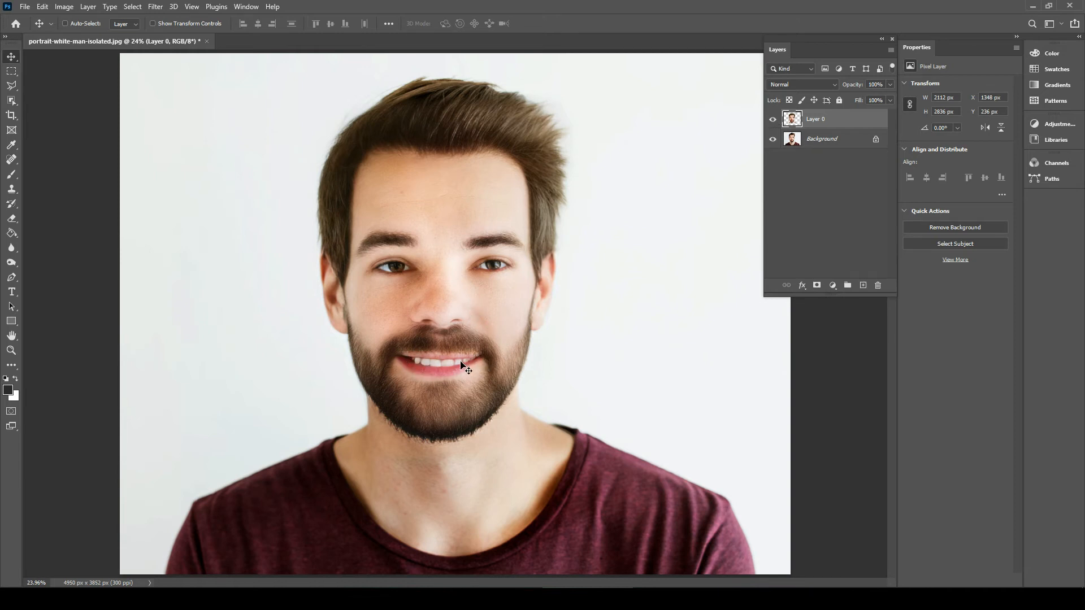
Add a layer mask to Layer 0, paint the smiling mouth out in black with the Brush, and compare with the original
left_click(816, 286)
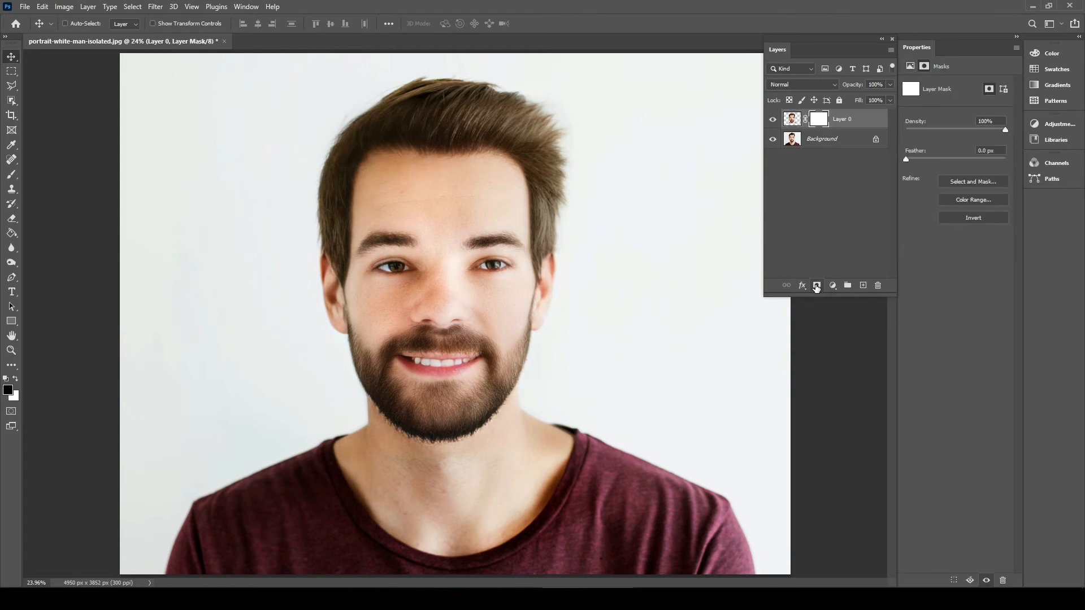
left_click(11, 175)
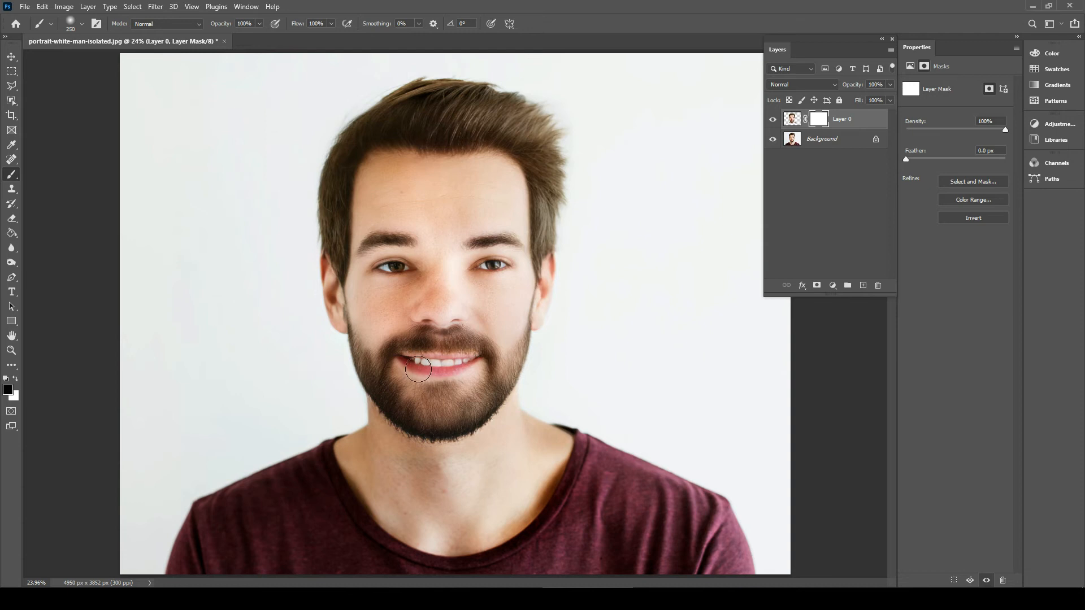
mouse_move(446, 361)
left_mouse_down()
mouse_move(402, 359)
mouse_move(473, 364)
mouse_move(409, 369)
mouse_move(467, 364)
left_mouse_up()
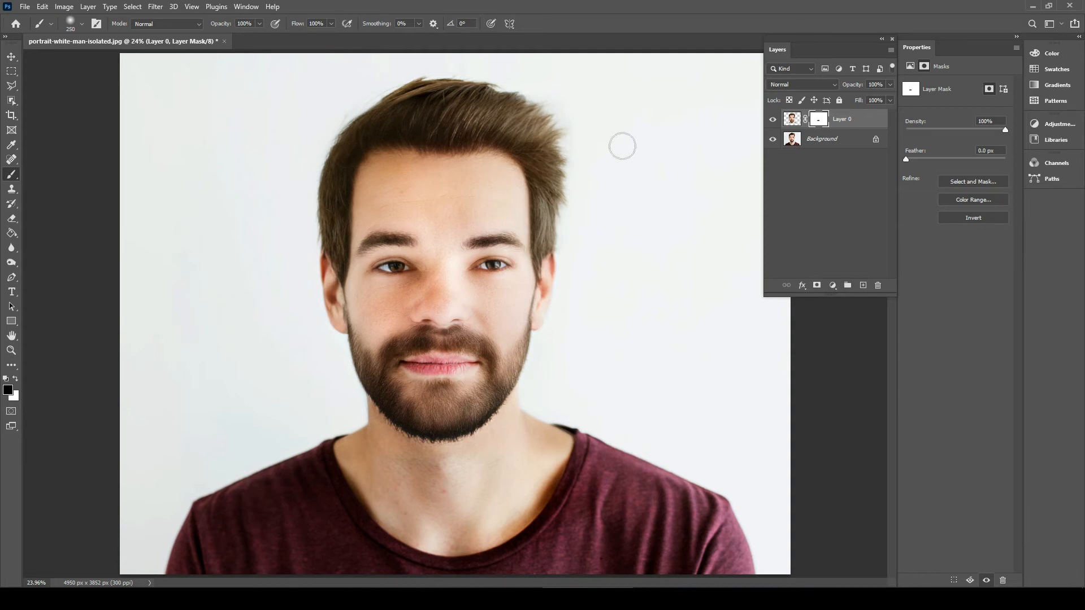
left_click(774, 121)
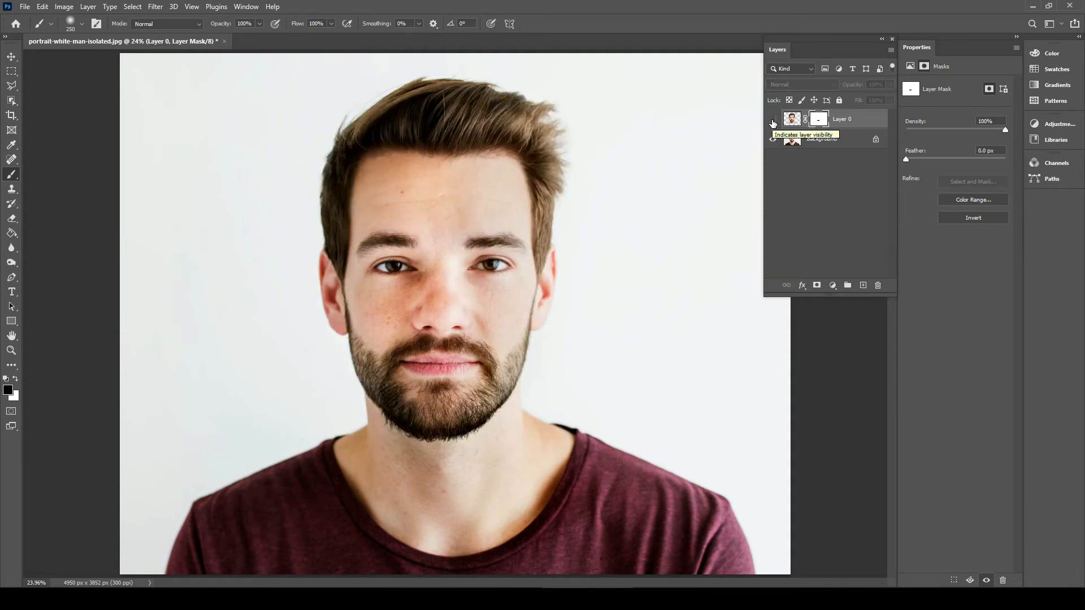
left_click(773, 121)
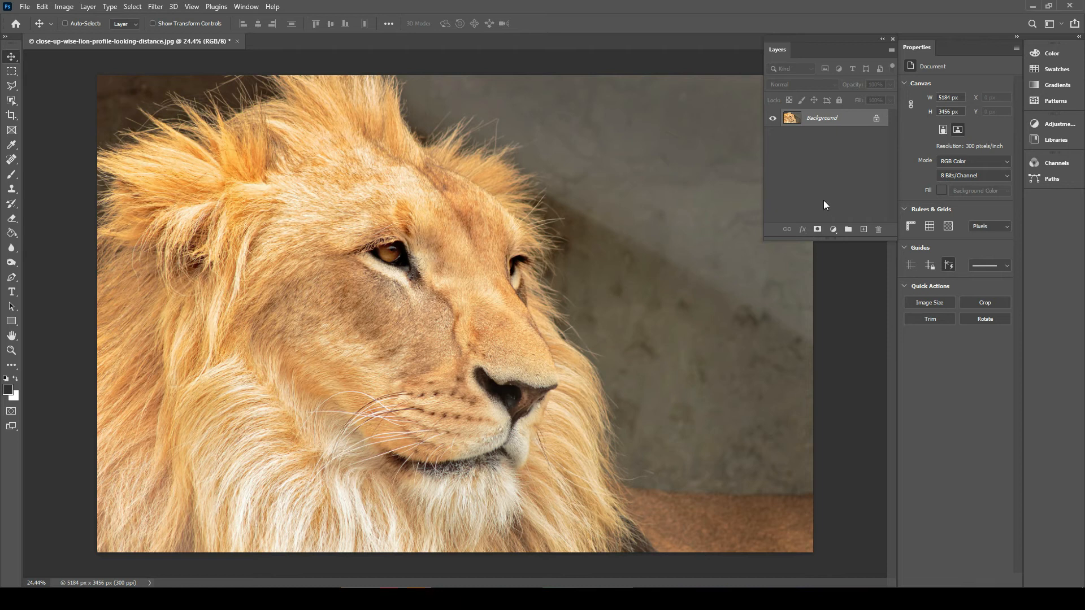
Add a dark grey solid color fill layer above the lion photo's background layer
left_click(833, 229)
left_click(838, 240)
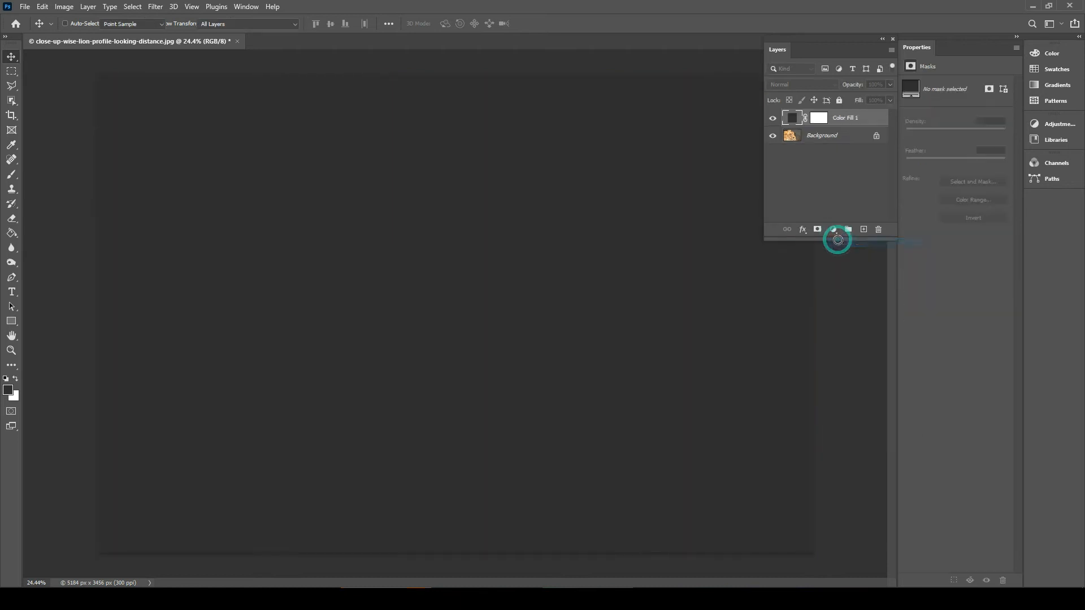
left_click(1029, 98)
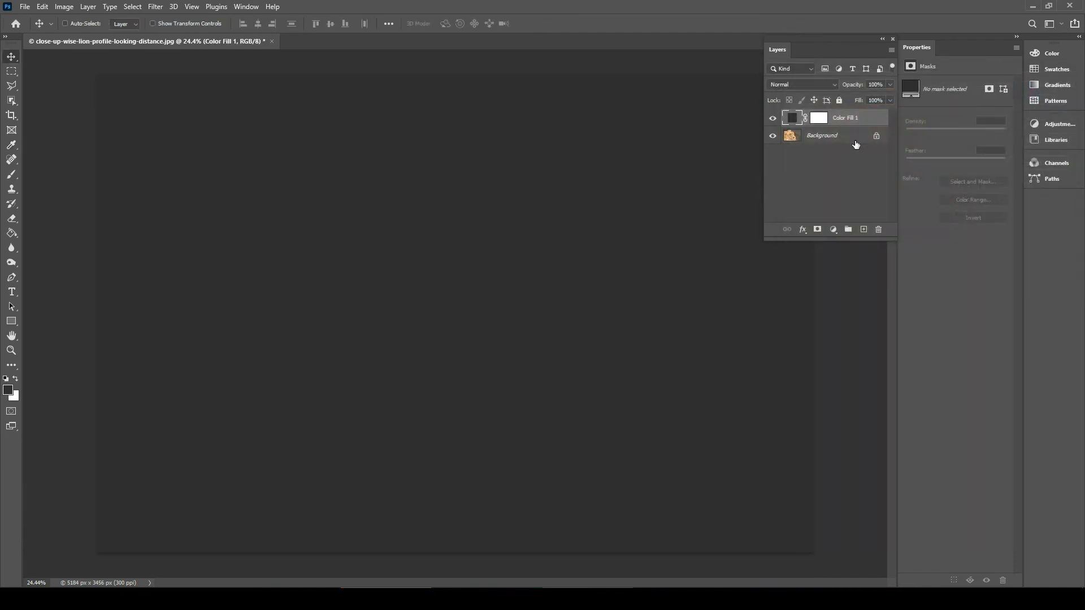
Duplicate the lion's Background layer and move the copy above the color fill layer
left_click(853, 140)
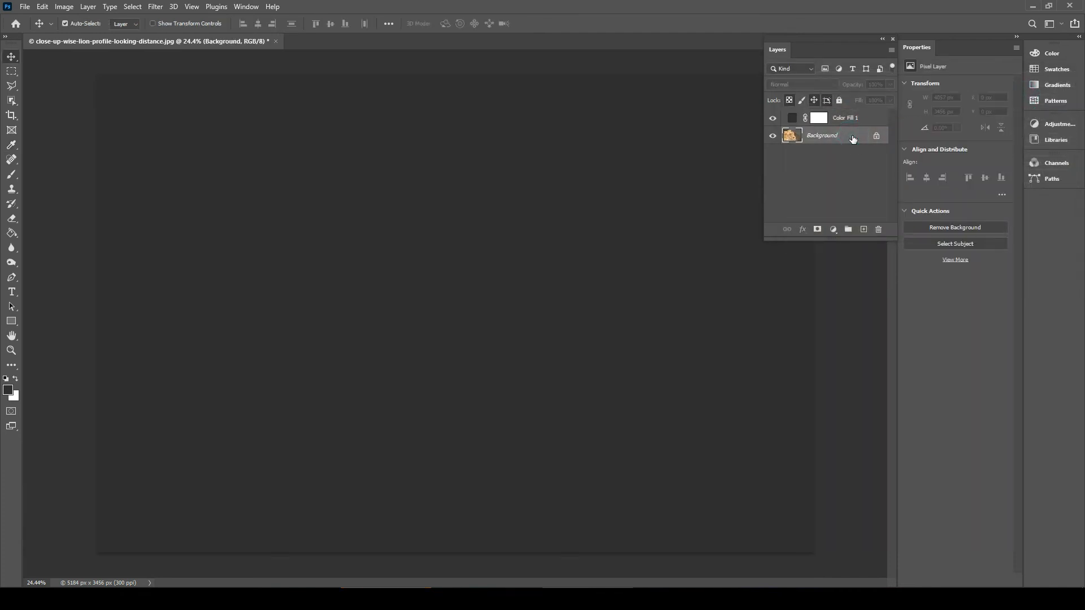
key("ctrl+j")
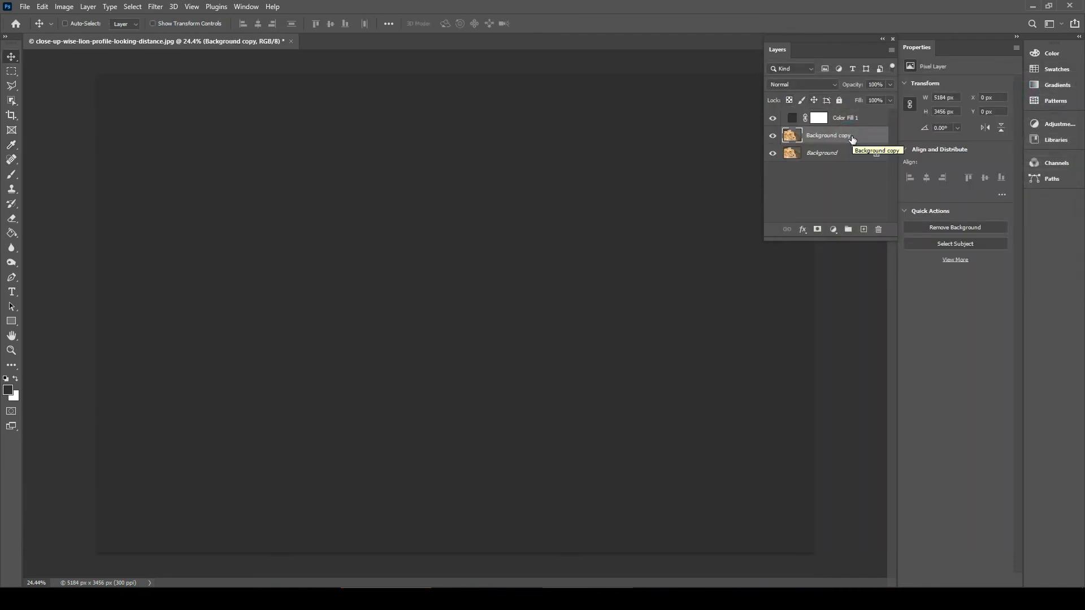
left_click_drag(854, 138, 861, 116)
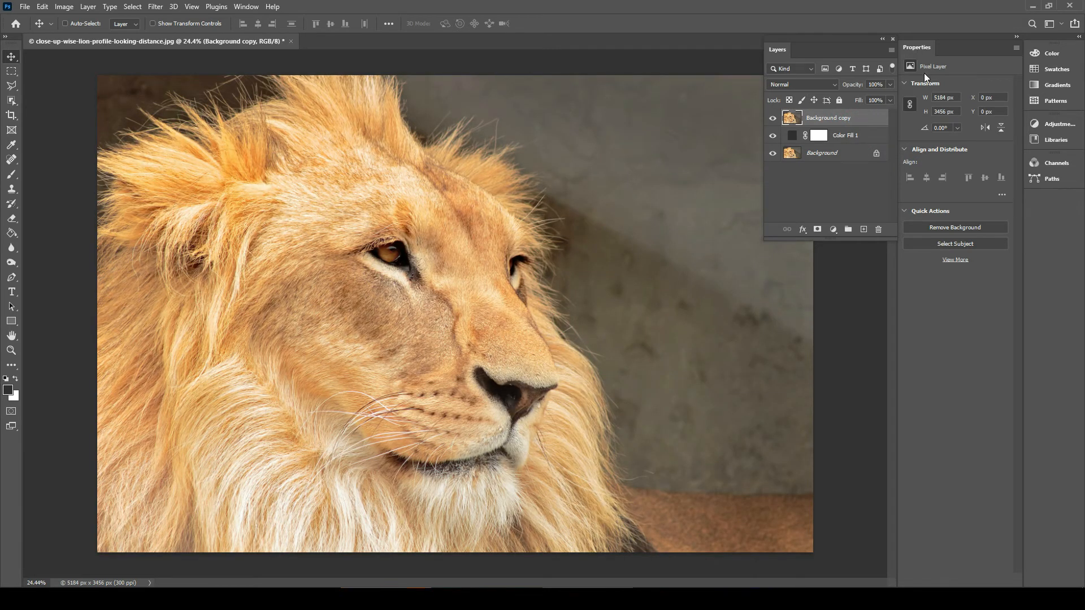
Select the lion with Select Subject, and refine the mane's edge using Refine Hair in Select and Mask
left_click(959, 243)
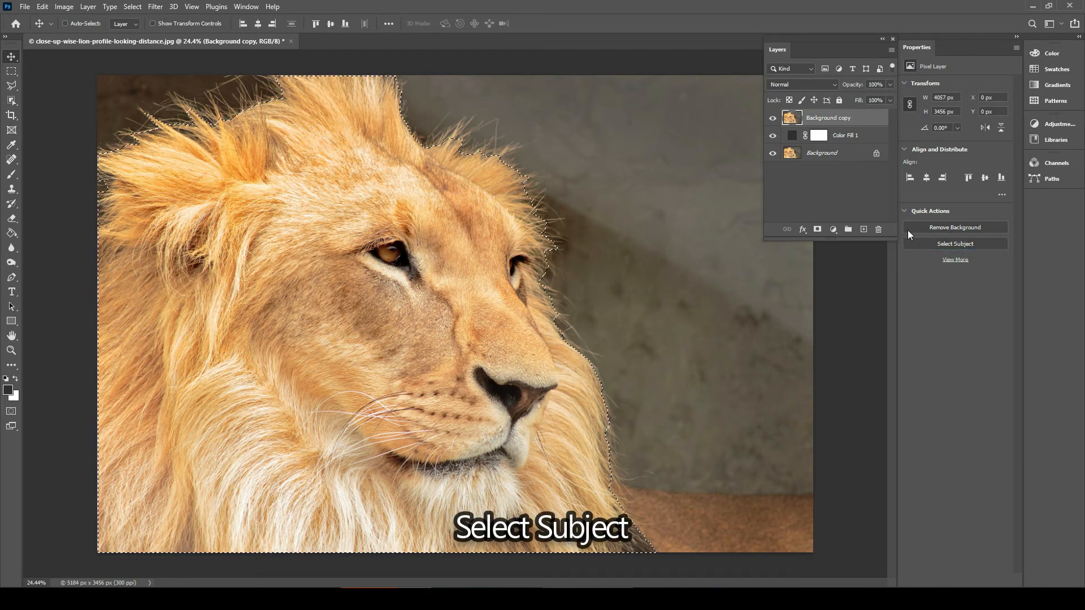
left_click(133, 6)
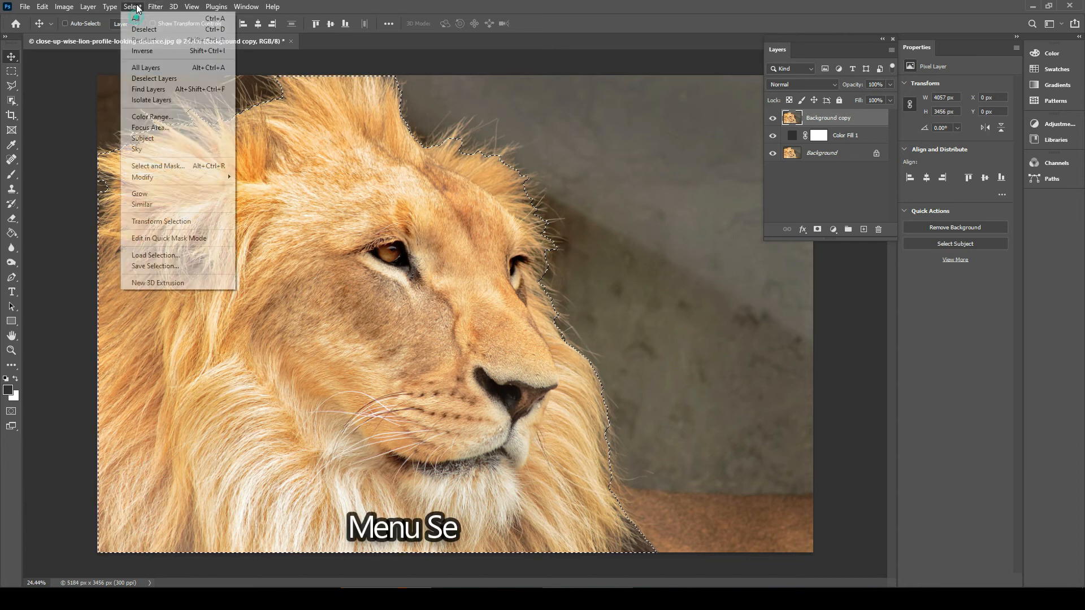
left_click(158, 166)
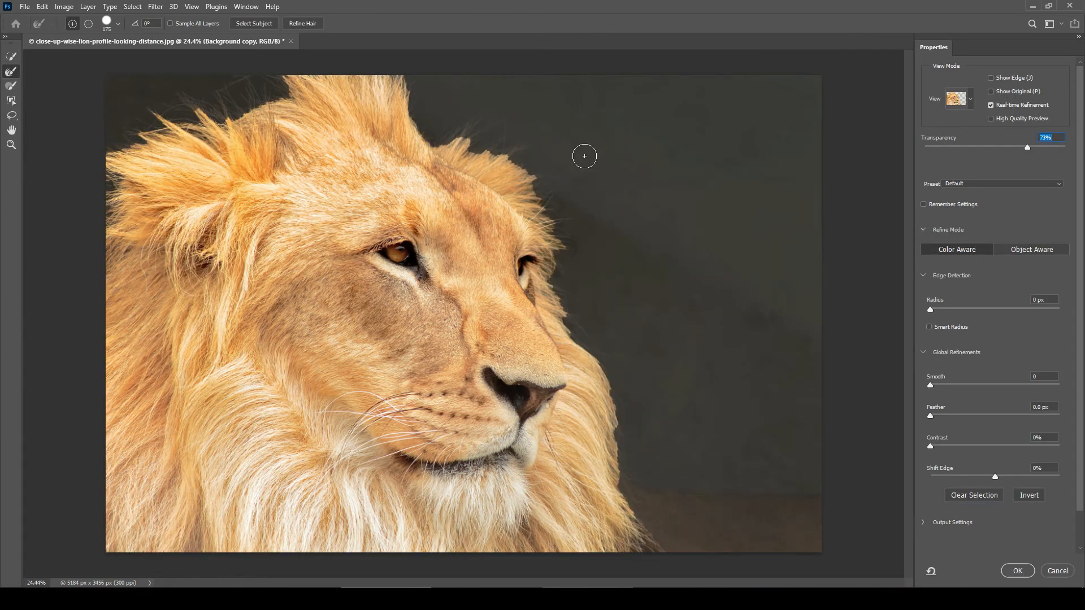
left_click(304, 25)
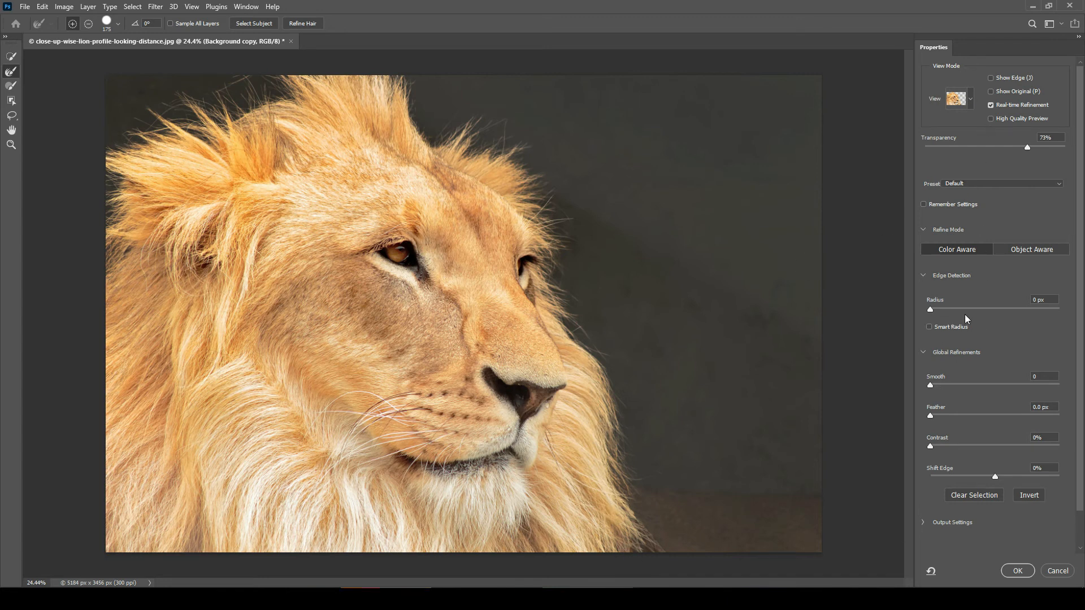
left_click(1018, 571)
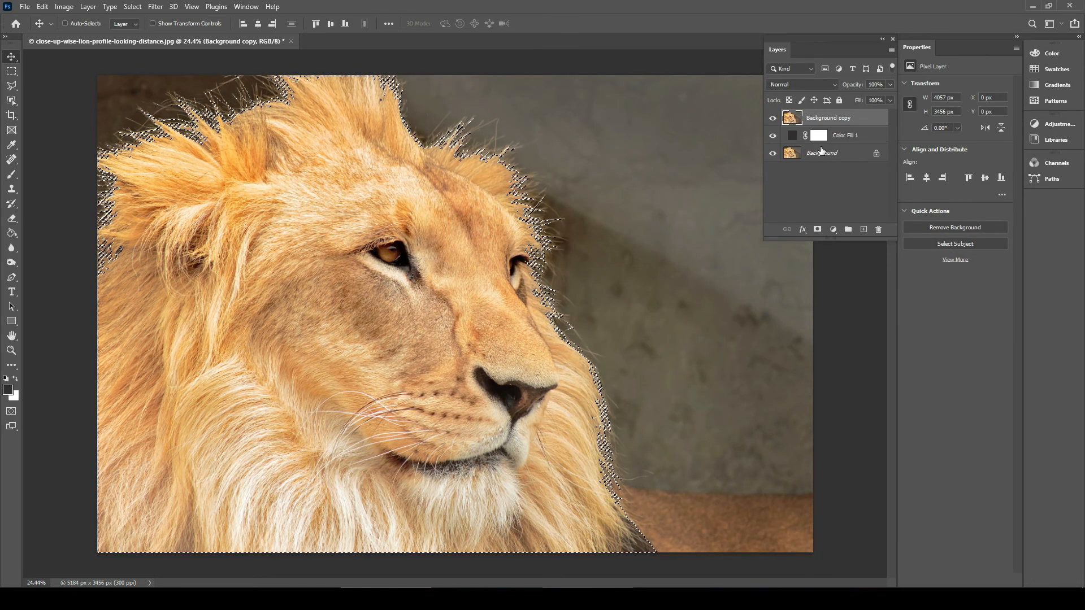
Add a layer mask from the lion selection to the Background copy layer, and toggle the mask to compare with the original
left_click(818, 230)
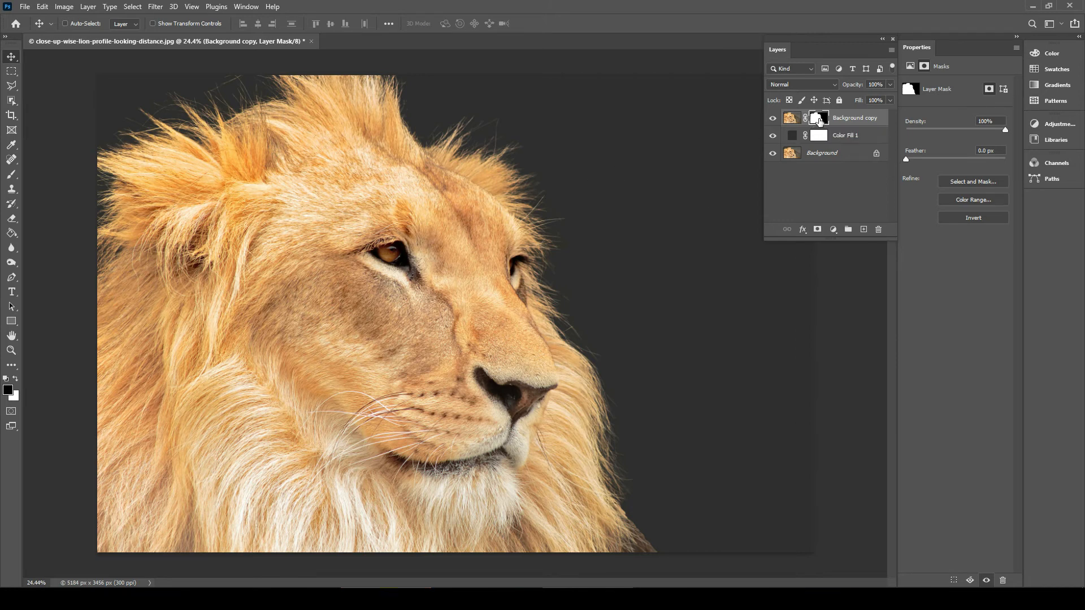
left_click(821, 121, "shift")
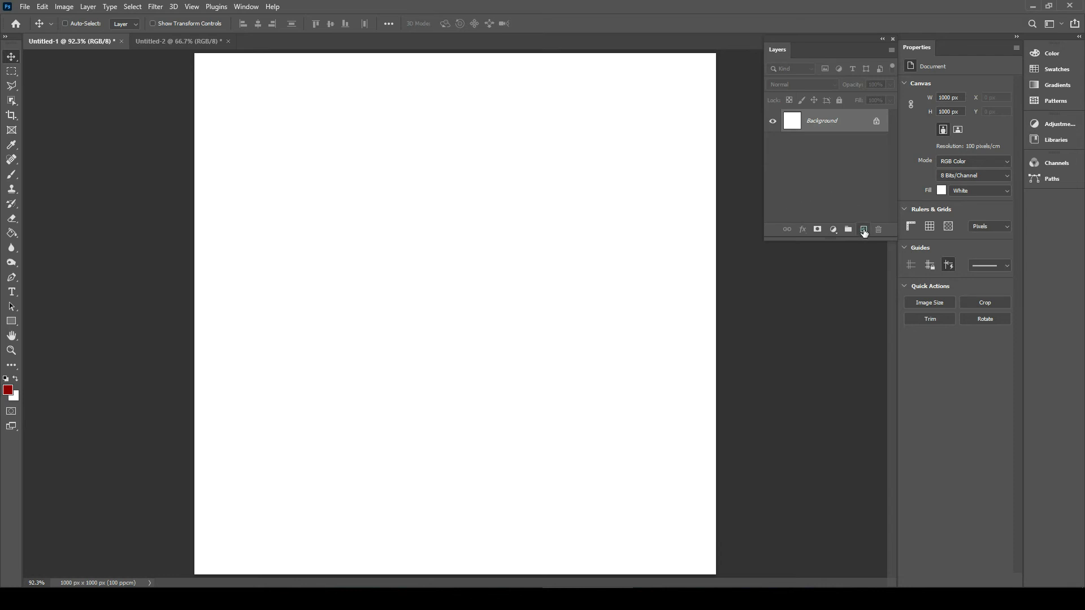
Add a new layer above the white background and paint a large dark red zigzag stroke across it with the Brush
left_click(864, 230)
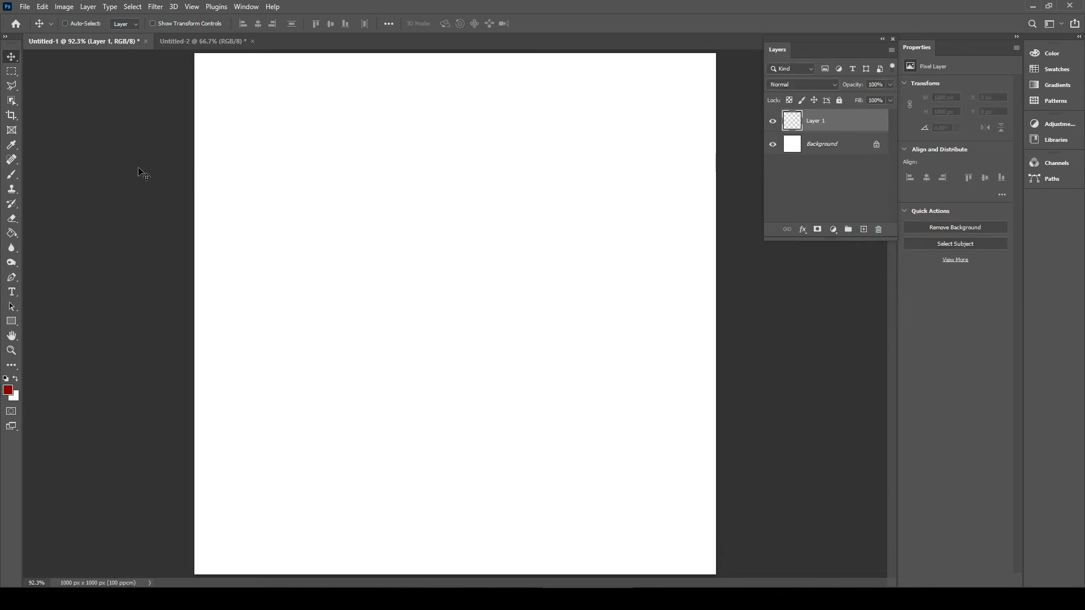
left_click(12, 176)
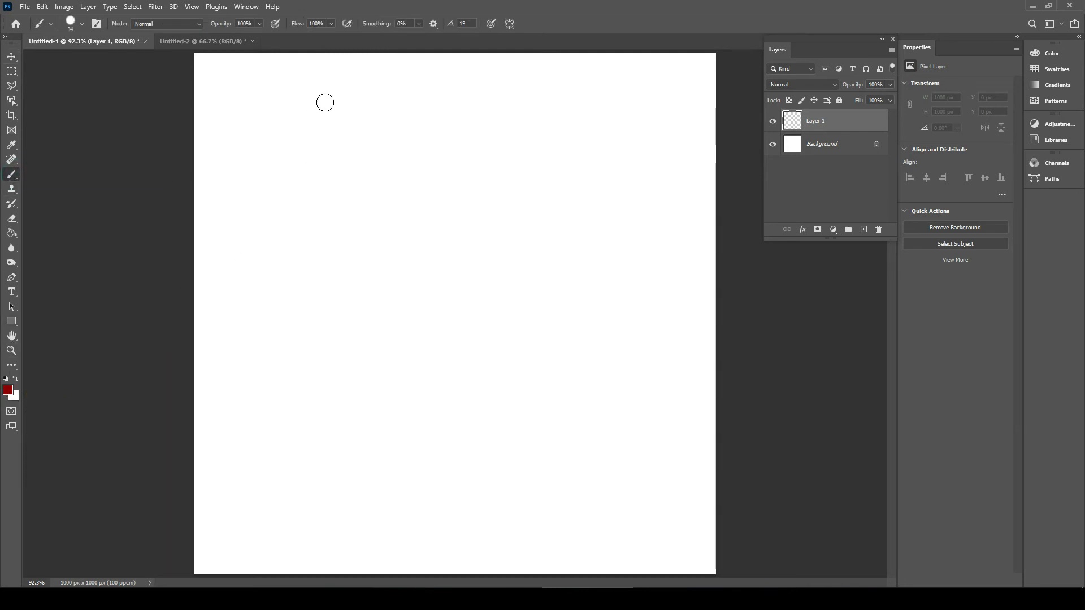
mouse_move(329, 90)
left_mouse_down()
mouse_move(237, 225)
mouse_move(446, 114)
mouse_move(249, 374)
mouse_move(511, 178)
mouse_move(371, 351)
mouse_move(482, 298)
mouse_move(461, 430)
mouse_move(601, 380)
mouse_move(626, 494)
mouse_move(607, 481)
left_mouse_up()
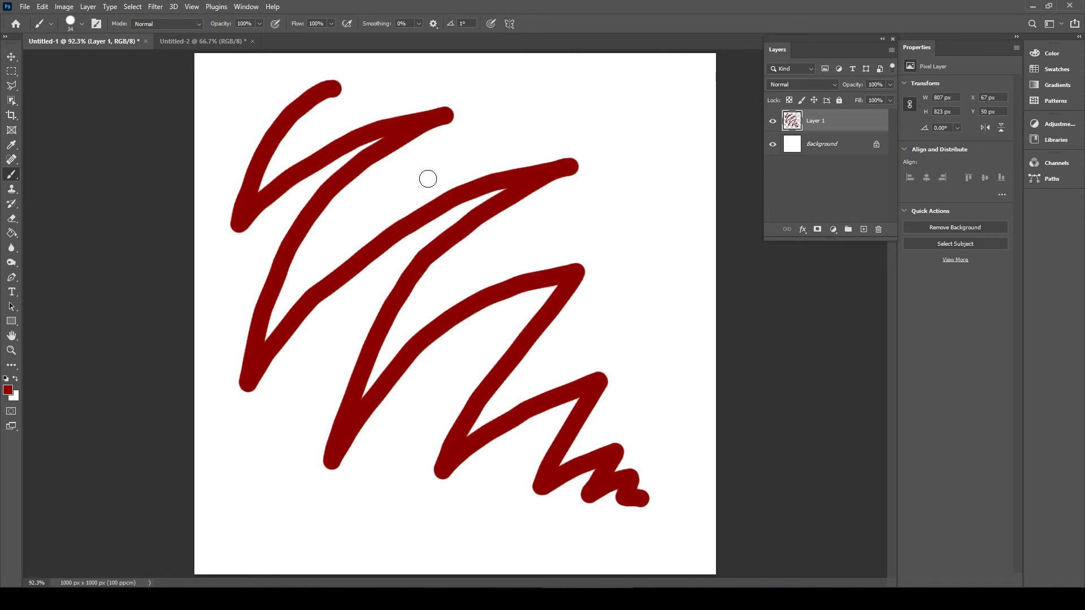
Turn on Pattern Preview so the zigzag drawing repeats as tiles beyond the canvas
left_click(193, 7)
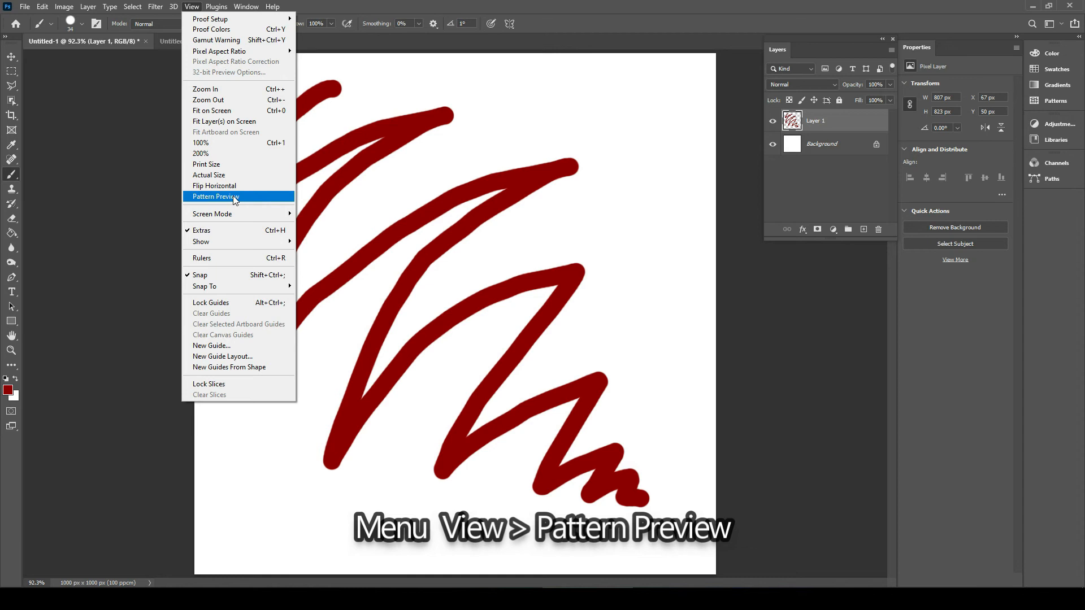
left_click(215, 197)
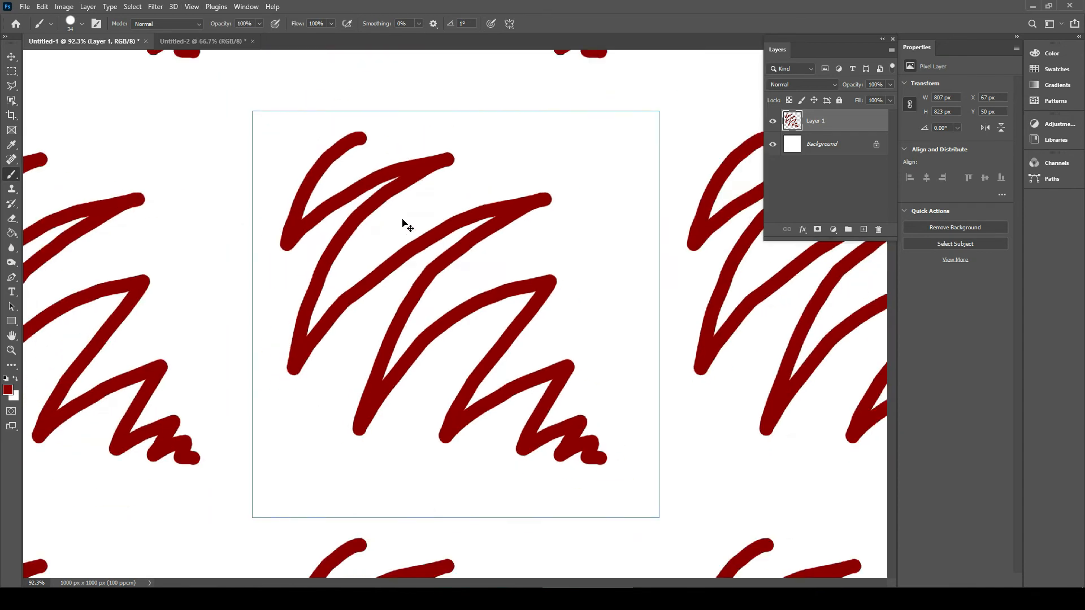
key("ctrl+minus")
key("ctrl+minus")
key("ctrl+minus")
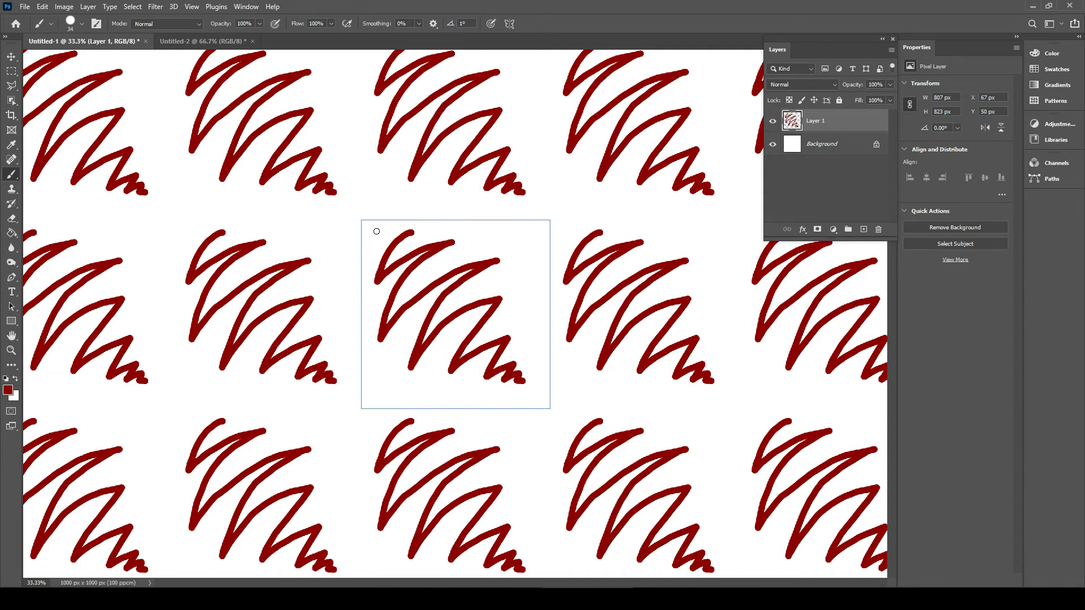
Paint many small dark red dots and dashes around the zigzag and across the tile's edges to fill the pattern's gaps
left_click_drag(376, 231, 376, 236)
left_click(365, 259)
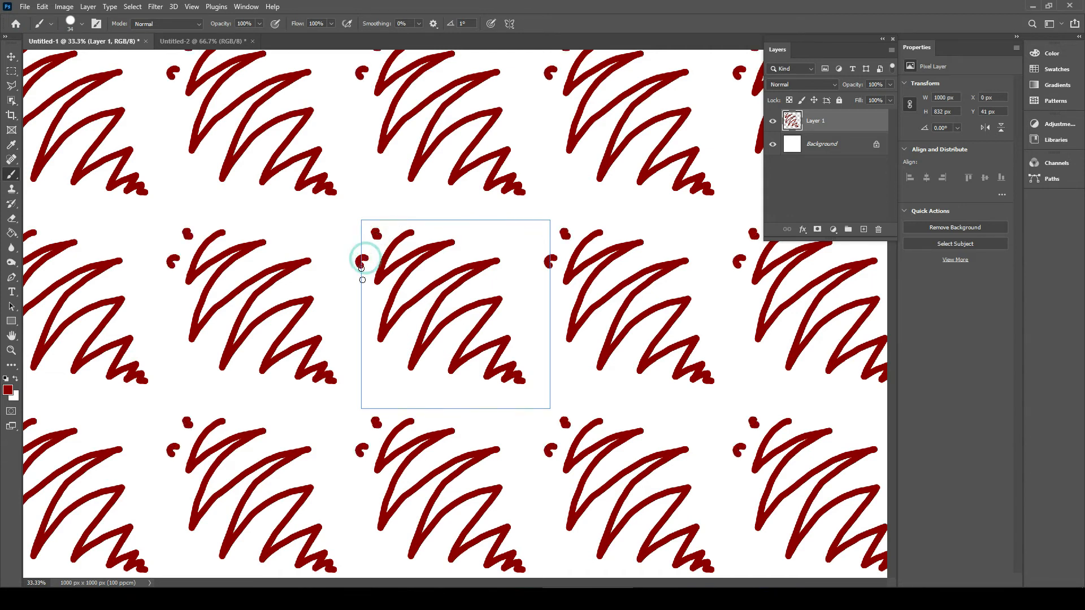
left_click(364, 304)
left_click(367, 344)
left_click(376, 385)
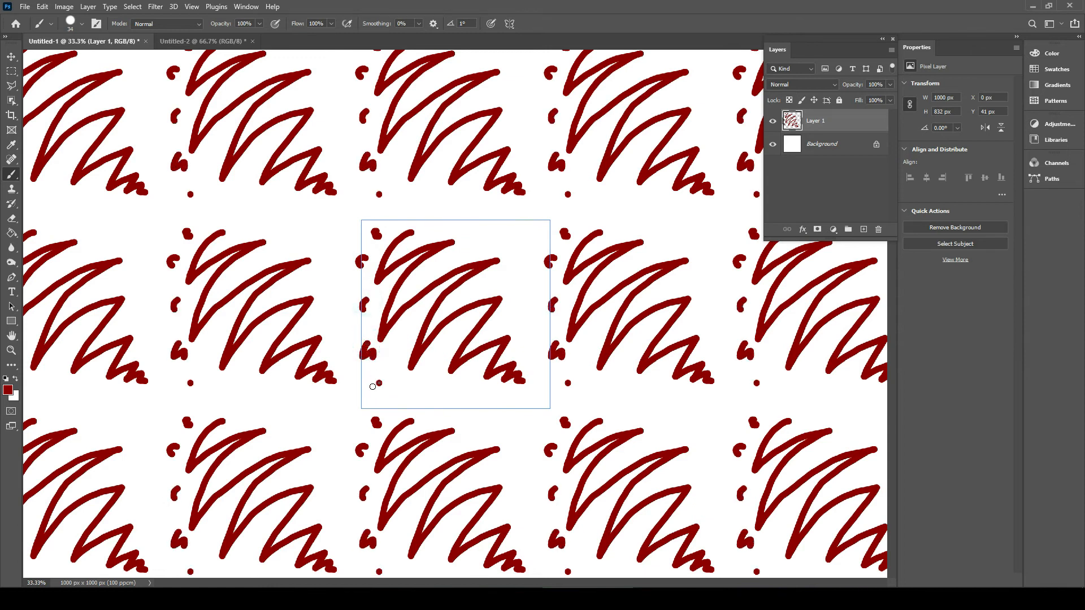
mouse_move(406, 389)
left_mouse_down()
mouse_move(424, 405)
mouse_move(476, 385)
mouse_move(524, 416)
left_mouse_up()
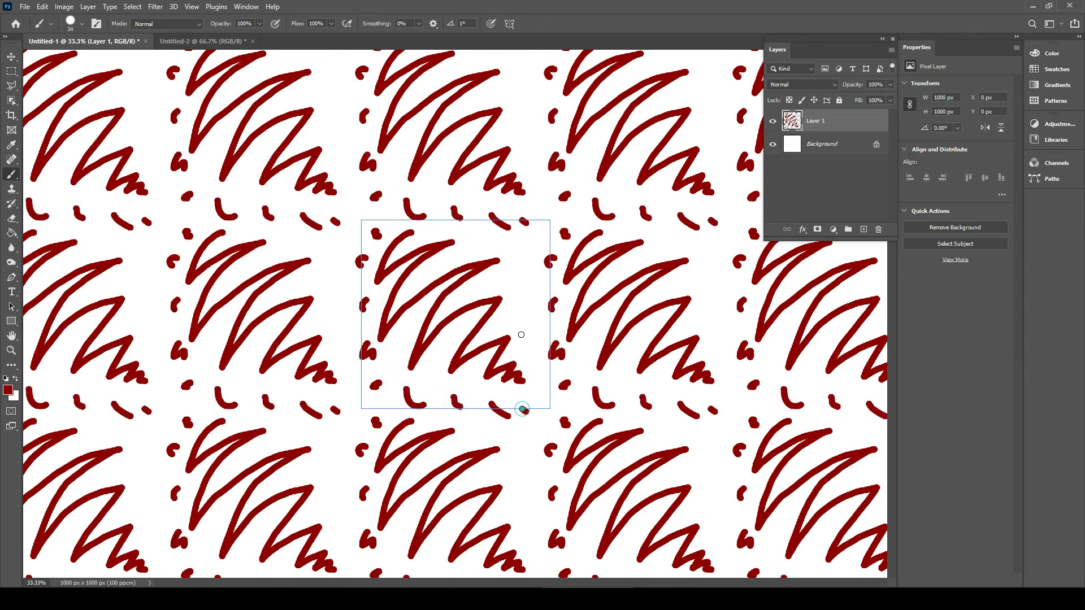
left_click(517, 326)
left_click(524, 279)
left_click(534, 337)
left_click(524, 301)
left_click(496, 285)
left_click(478, 283)
left_click(509, 236)
left_click(460, 233)
left_click(485, 243)
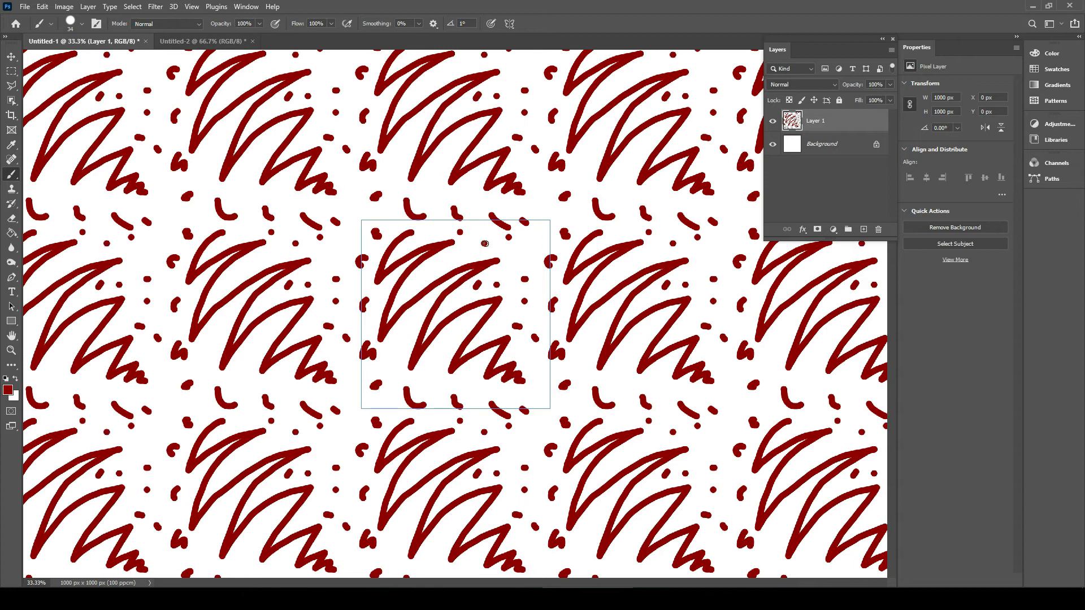
left_click(513, 261)
left_click(541, 248)
left_click(550, 225)
left_click(434, 237)
left_click(388, 225)
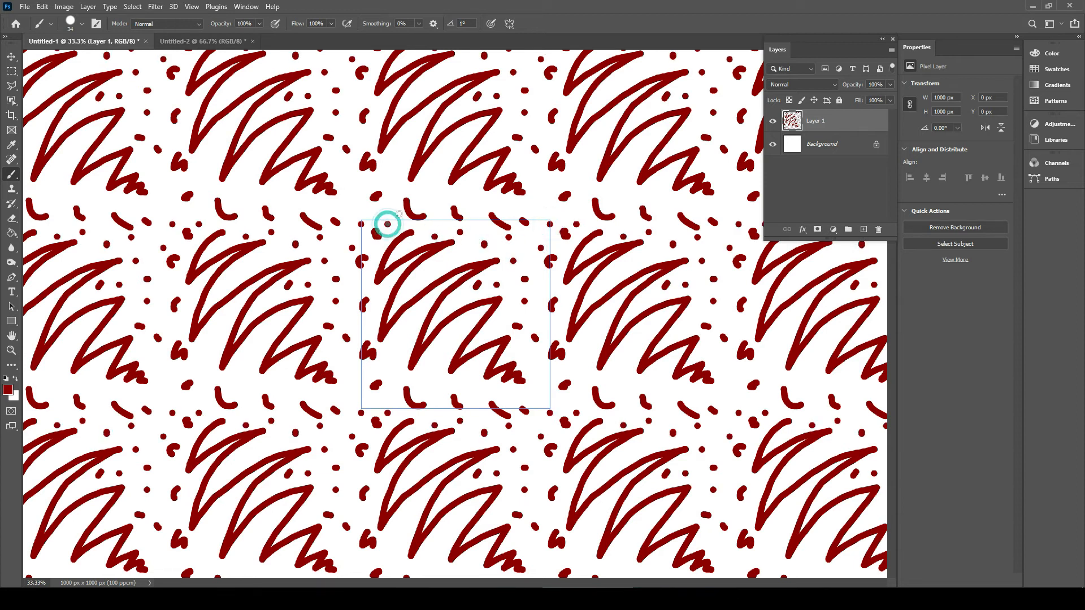
left_click(424, 284)
left_click(404, 334)
left_click_drag(430, 379, 435, 385)
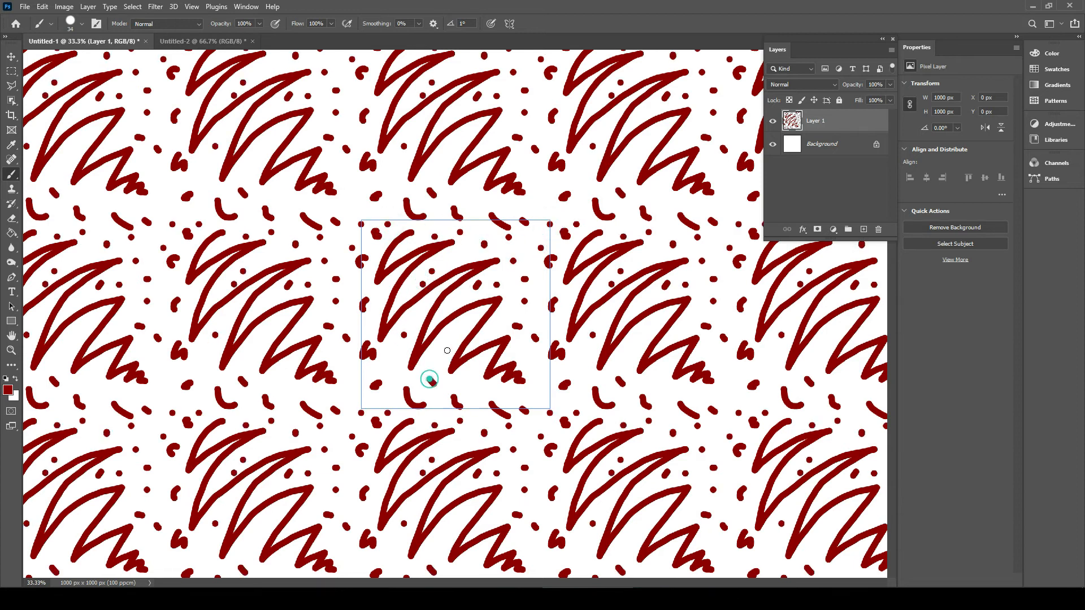
left_click(447, 351)
left_click(478, 335)
left_click(499, 402)
left_click(542, 372)
left_click(389, 360)
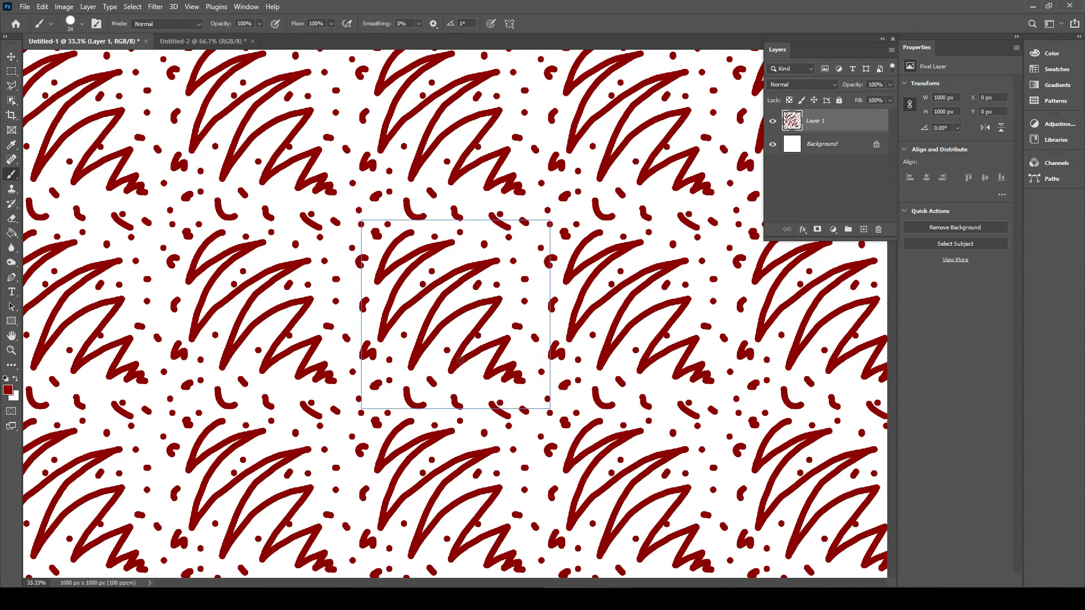
left_click(516, 335)
left_click(482, 382)
left_click_drag(464, 389, 459, 374)
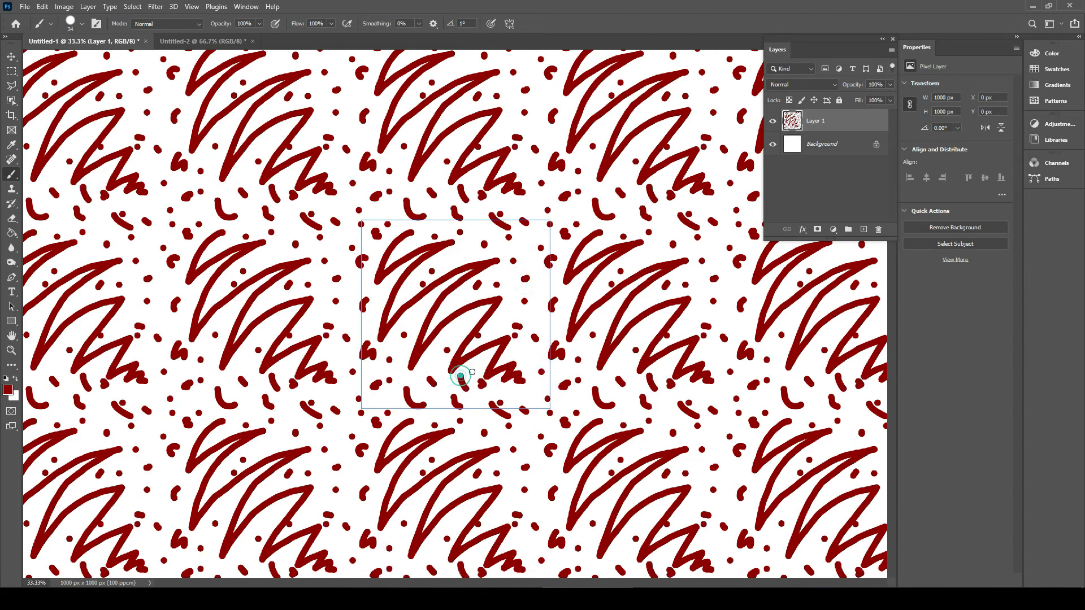
left_click(509, 294)
left_click(536, 307)
left_click(546, 297)
left_click(459, 219)
left_click(484, 238)
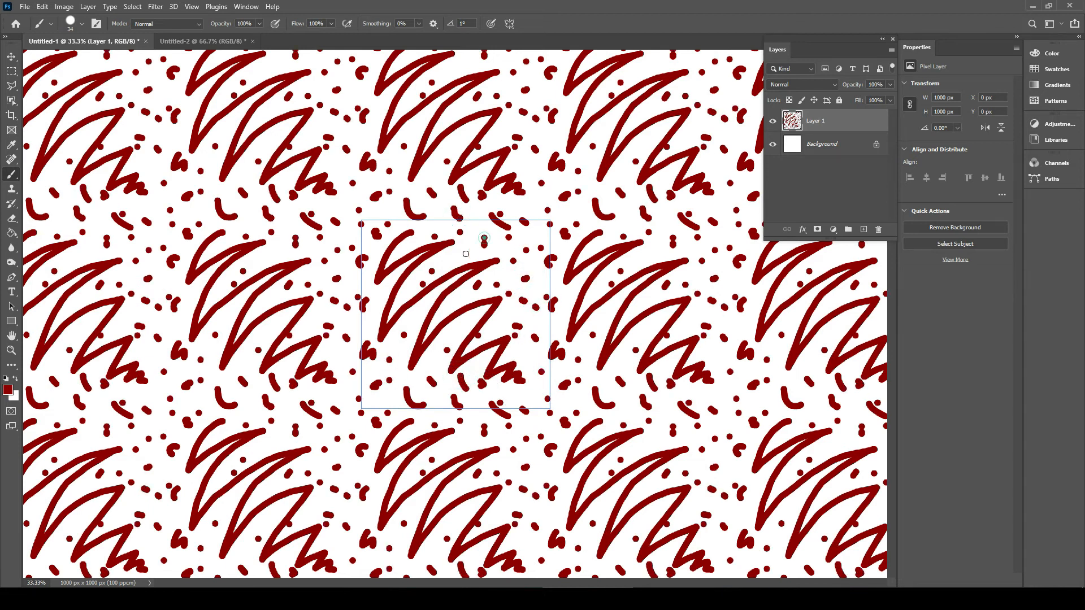
left_click(463, 256)
mouse_move(395, 219)
left_mouse_down()
mouse_move(385, 241)
mouse_move(441, 225)
left_mouse_up()
left_click(373, 237)
left_click_drag(456, 230, 463, 230)
left_click(490, 223)
left_click(531, 285)
left_click_drag(523, 313, 521, 323)
left_click(527, 323)
left_click(501, 322)
left_click(532, 335)
left_click(528, 345)
left_click(527, 345, "alt")
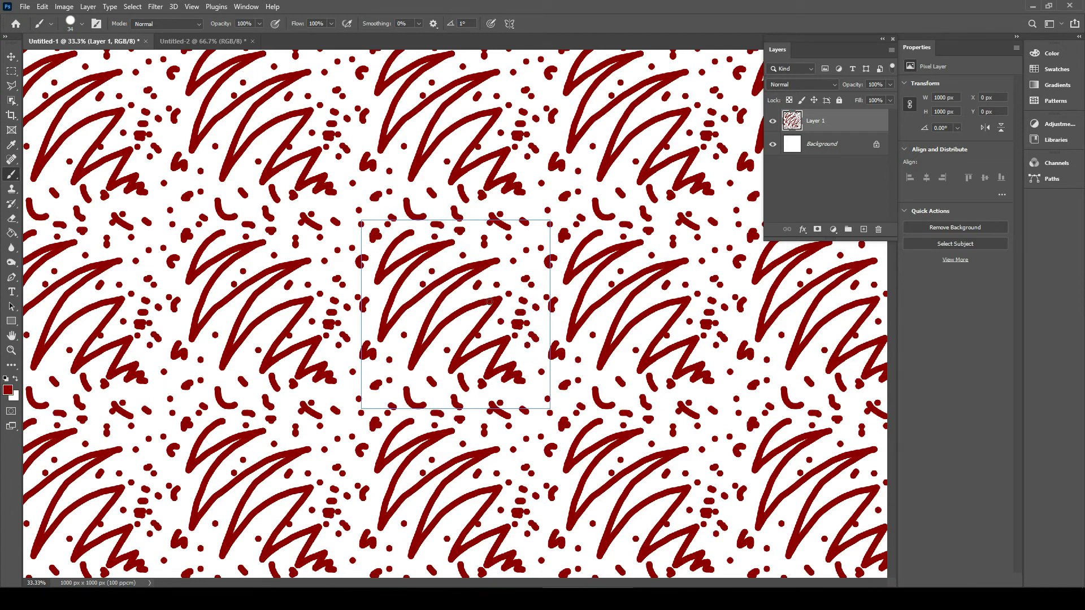
Inspect the repeating pattern at different scales, and turn off Pattern Preview
scroll(493, 338, "down", 4)
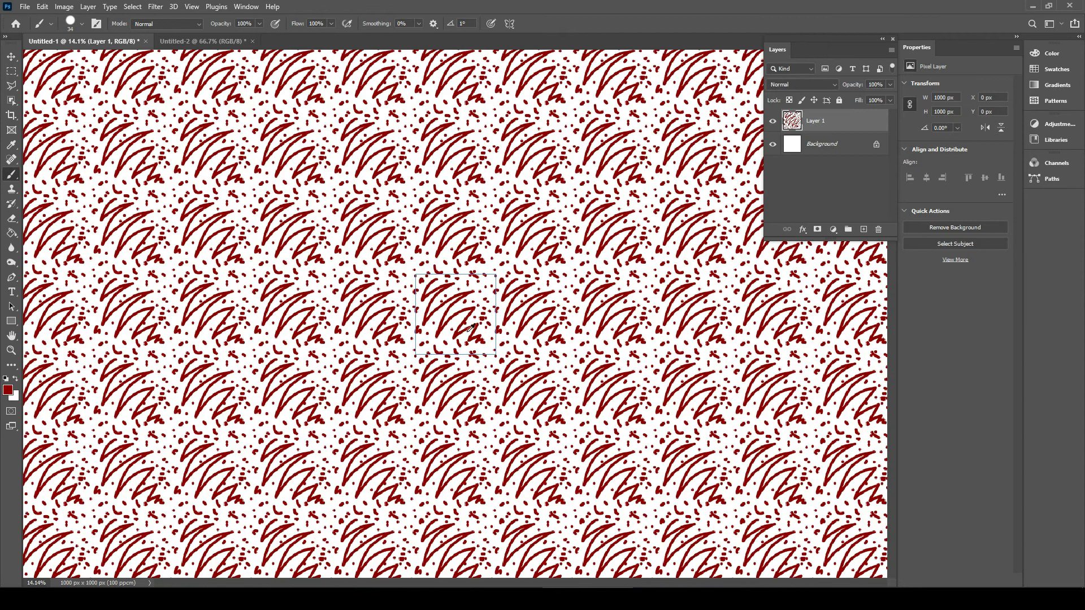
scroll(436, 313, "up", 3)
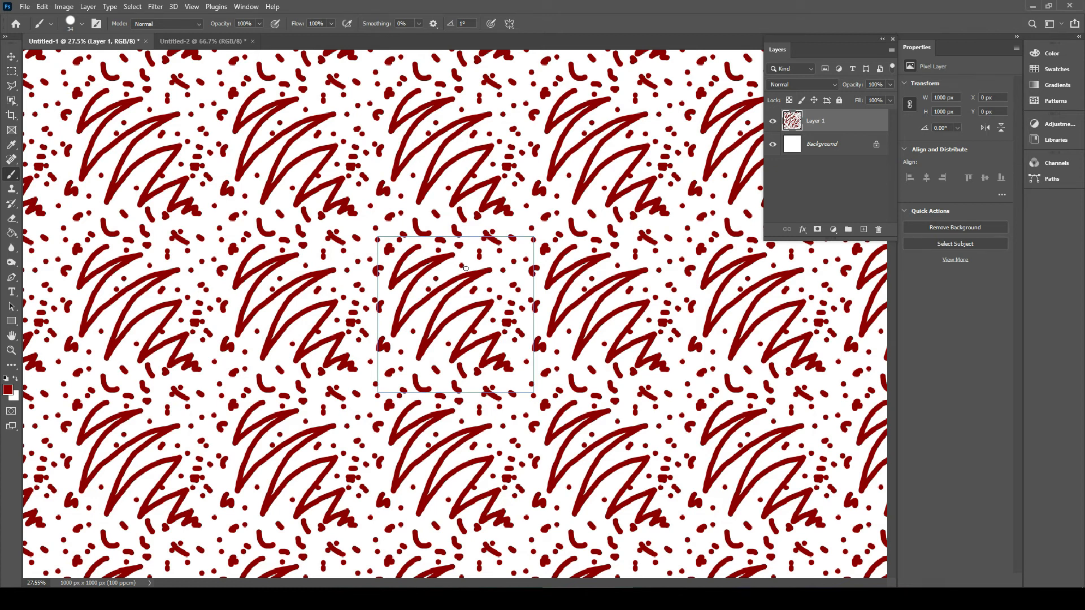
left_click(192, 8)
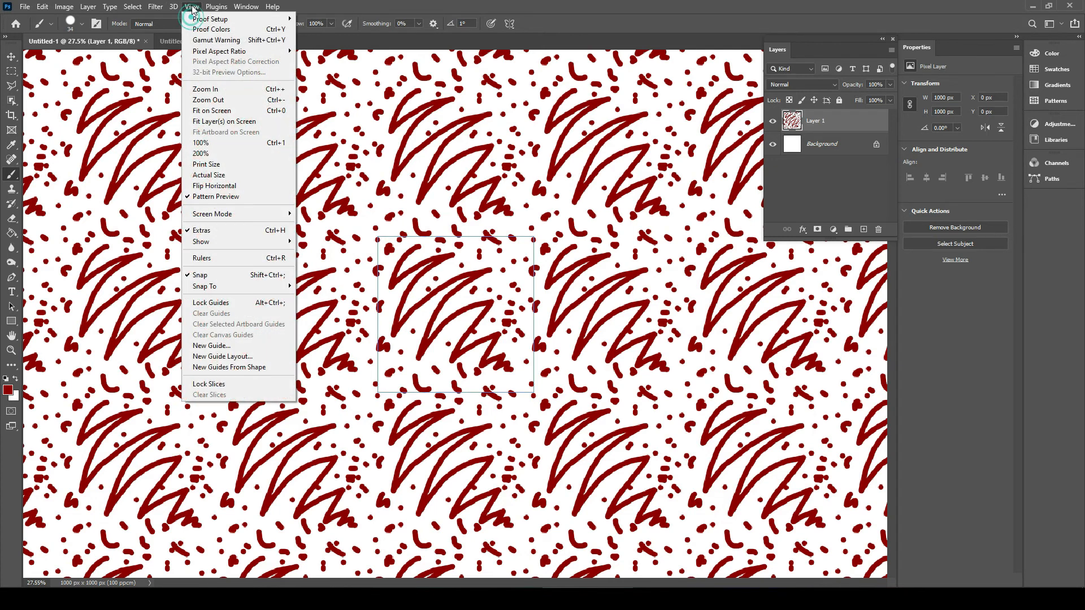
left_click(224, 197)
key("ctrl+0")
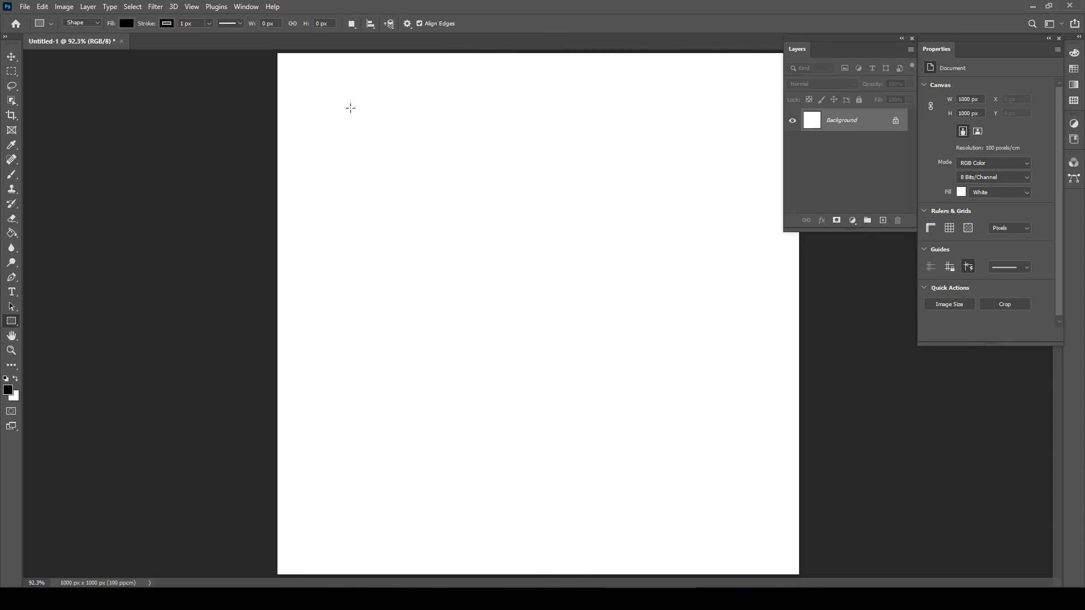
Draw a black triangle about 409 by 354 px in the upper half of the blank canvas with the Triangle Tool
left_click(10, 324)
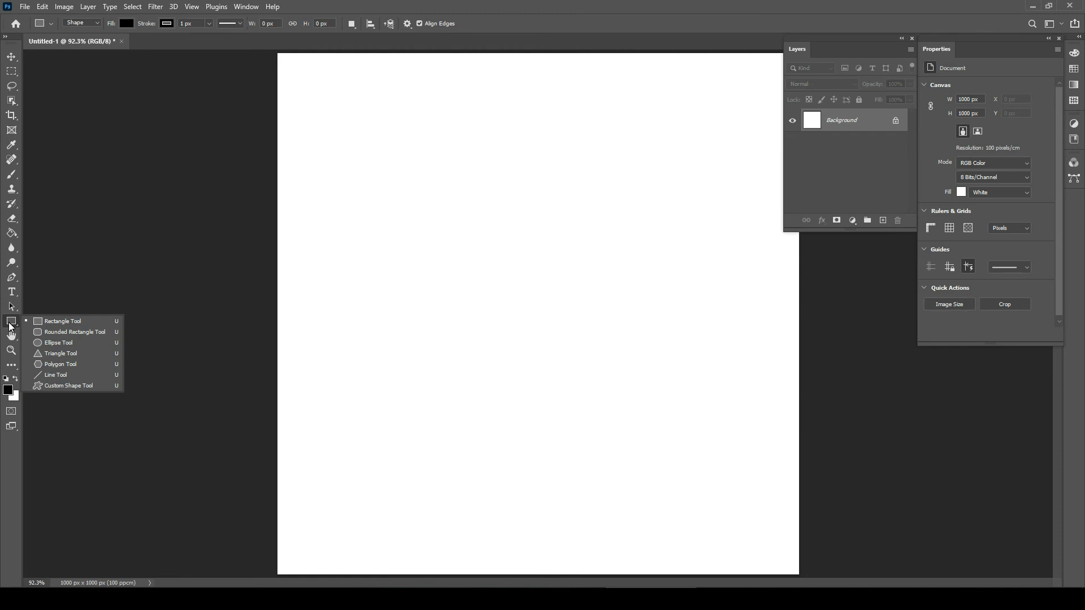
left_click(11, 326)
left_click(11, 324)
left_click(53, 355)
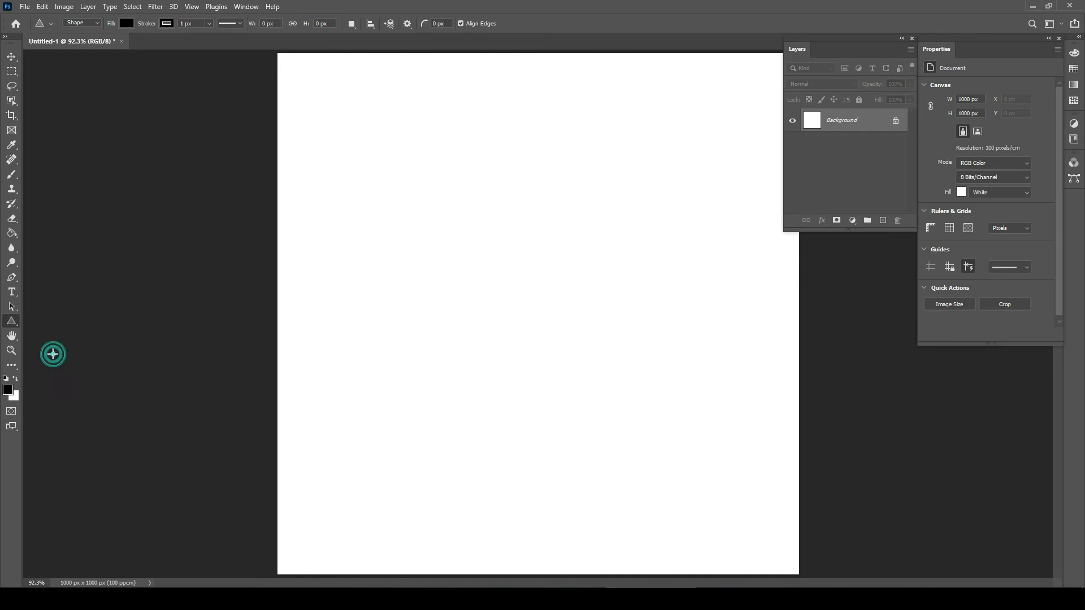
left_click_drag(403, 136, 718, 382)
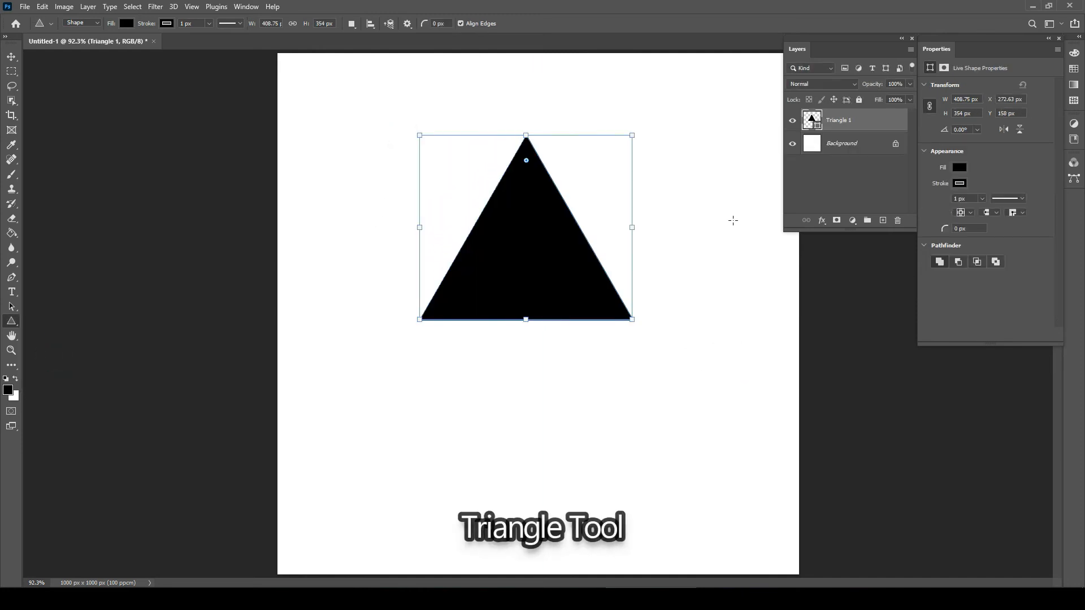
Set the triangle's fill to blue and its stroke colour to yellow
left_click(960, 168)
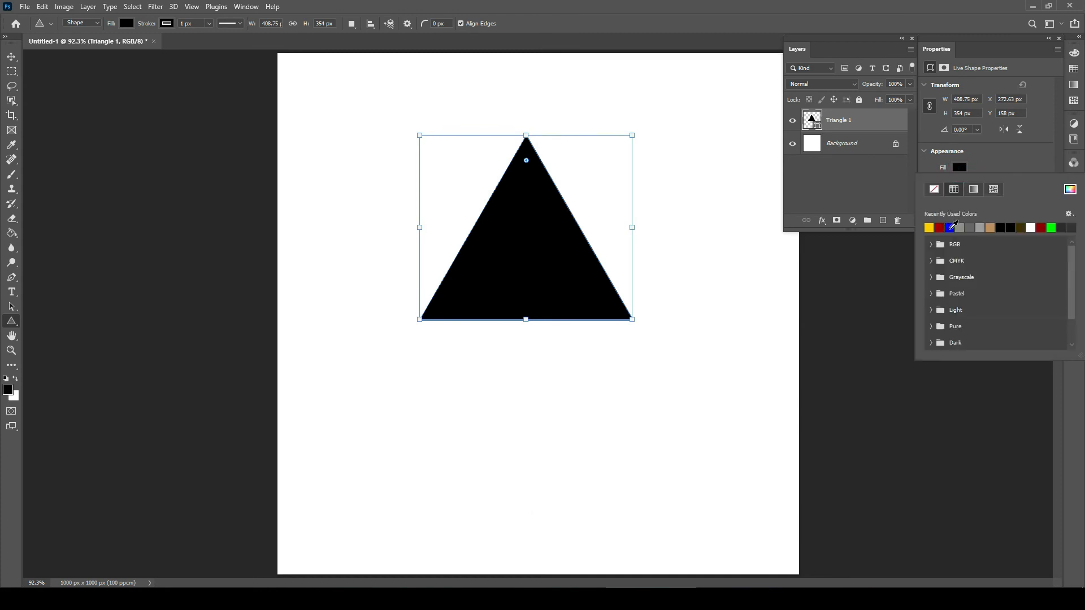
left_click(951, 227)
left_click(983, 164)
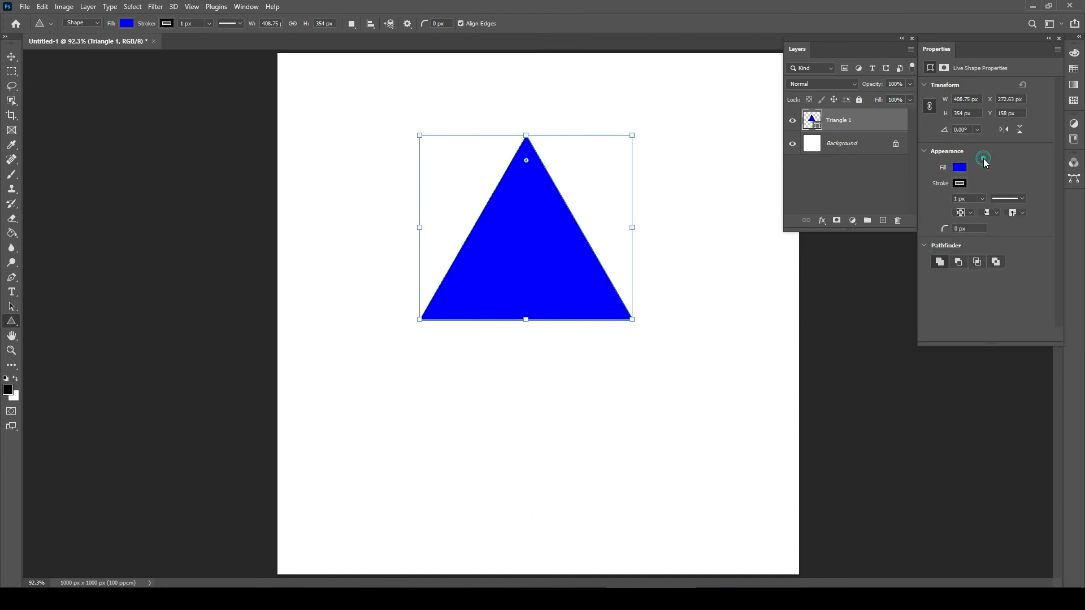
left_click(960, 183)
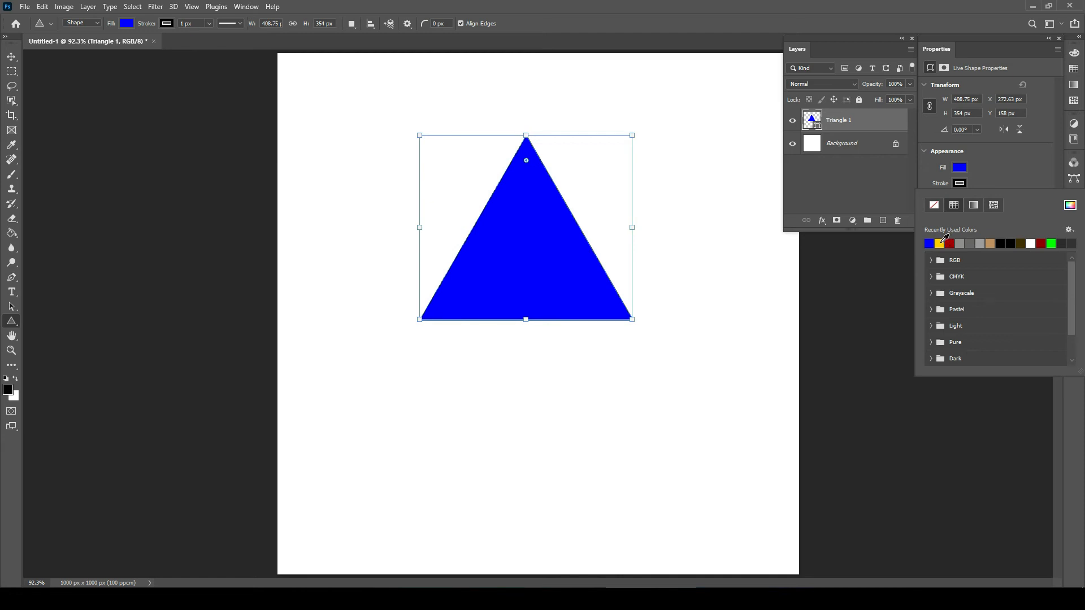
left_click(940, 242)
left_click(988, 174)
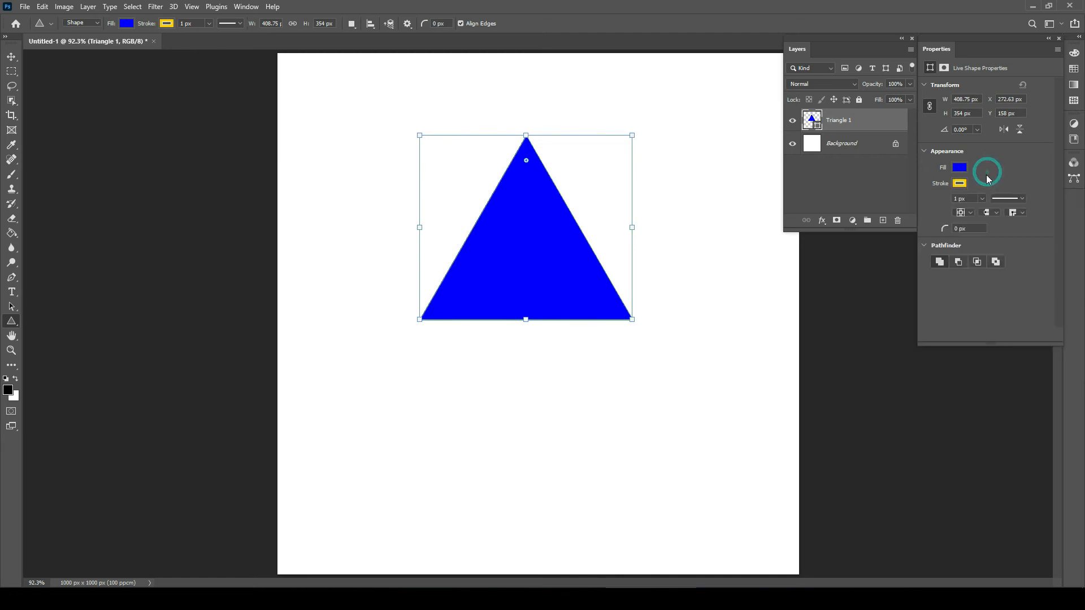
Set the triangle's stroke width to 17.96 px, try the dotted stroke style, and settle on the dashed one
left_click(982, 204)
left_click_drag(984, 212, 988, 215)
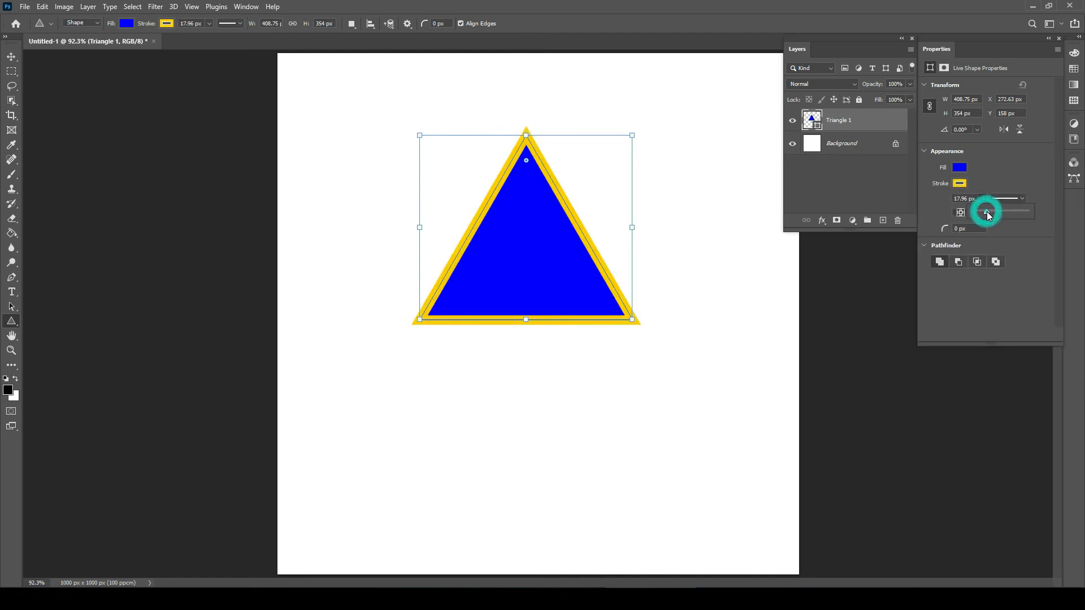
left_click(1014, 199)
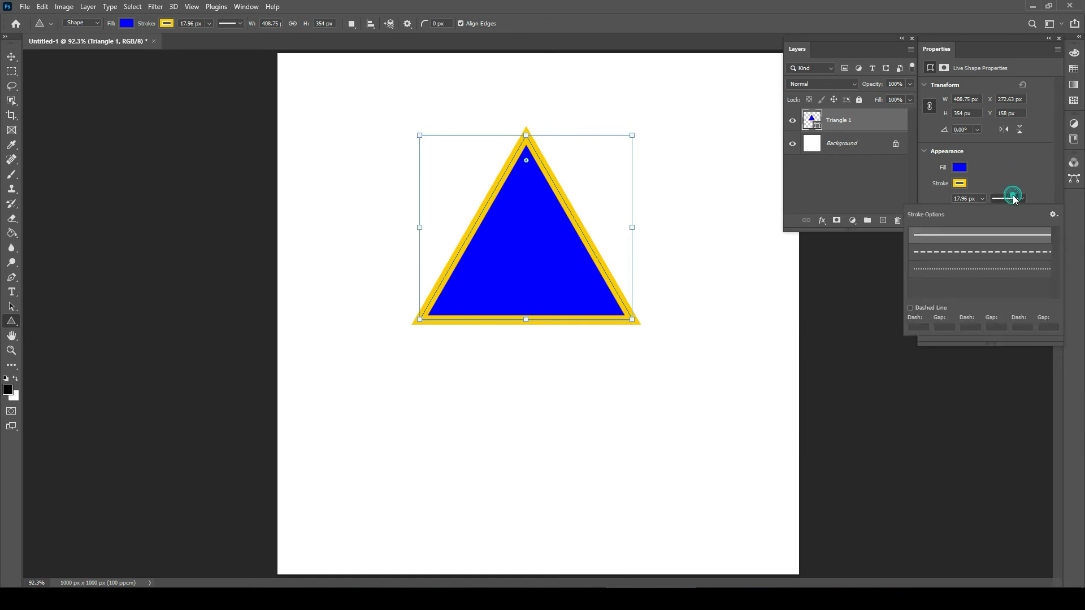
left_click(1005, 256)
left_click(1005, 269)
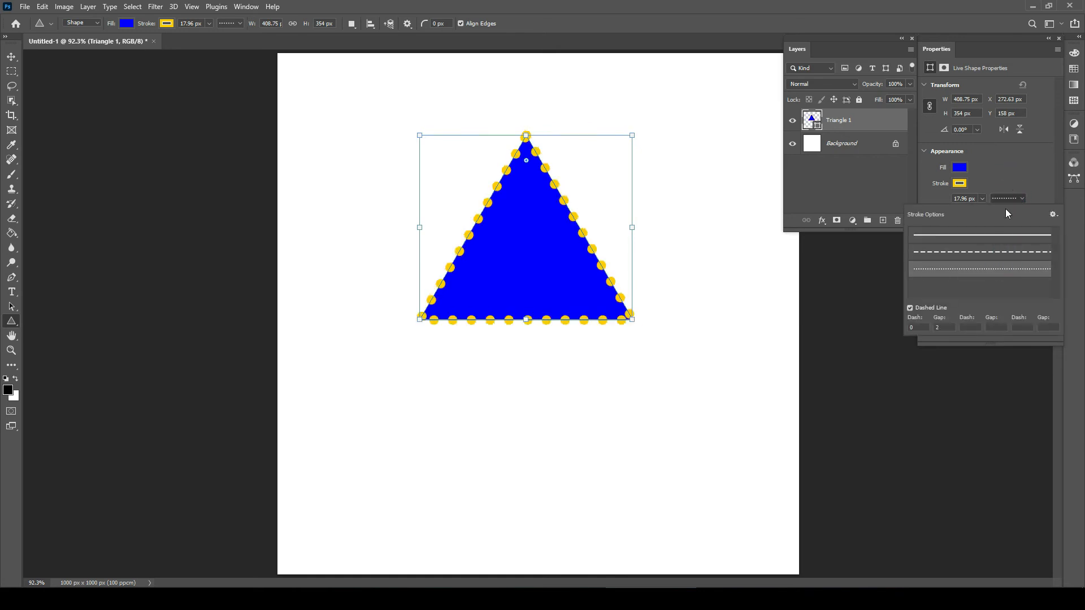
left_click(1004, 252)
left_click(1011, 172)
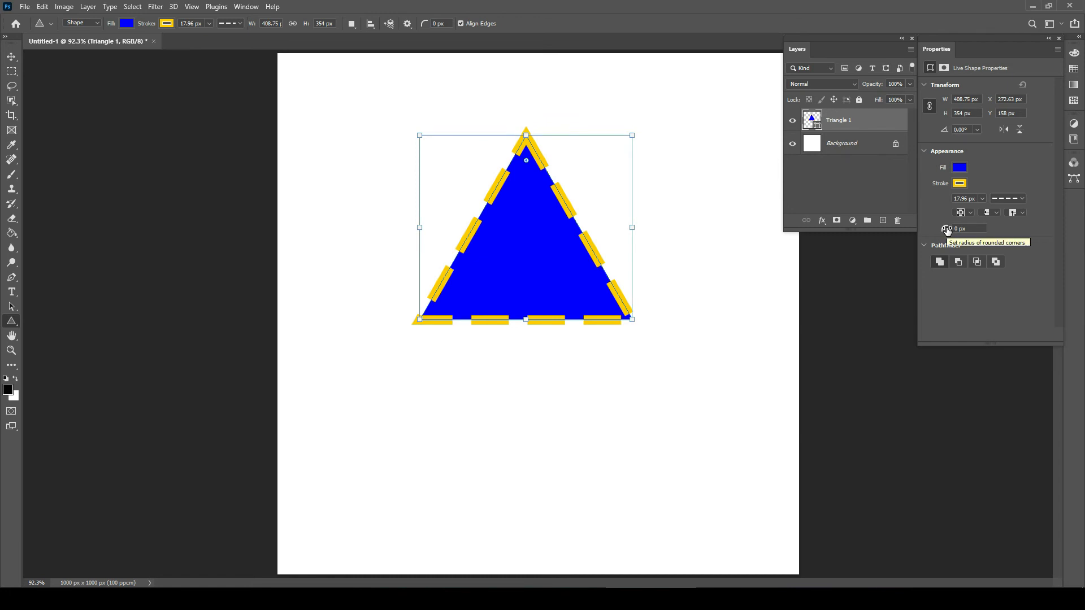
Round the triangle's corners to a radius of 31 px
left_click_drag(948, 230, 955, 229)
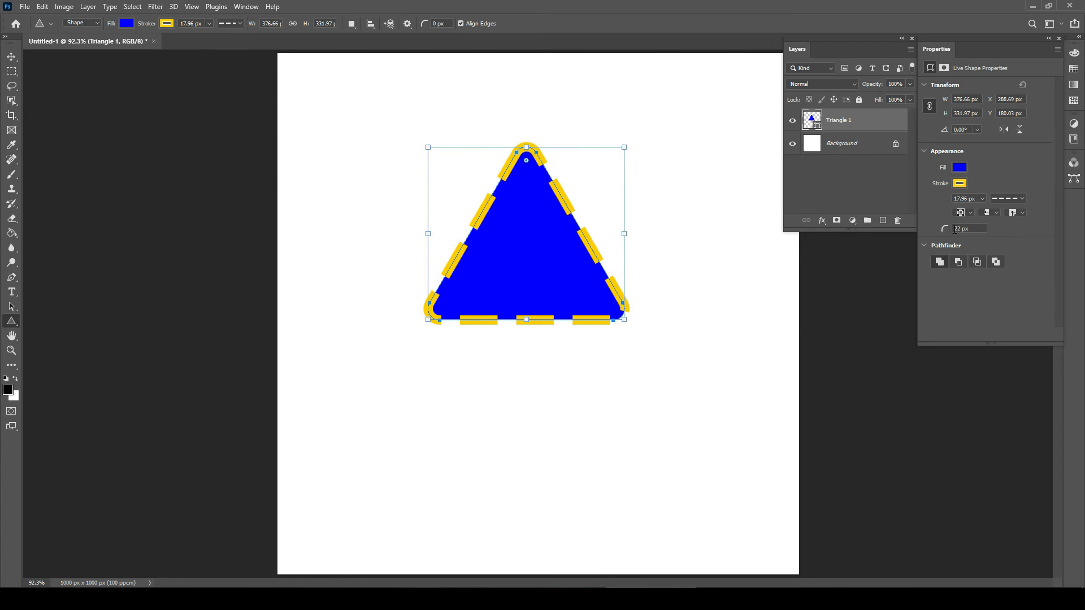
left_click_drag(949, 229, 954, 230)
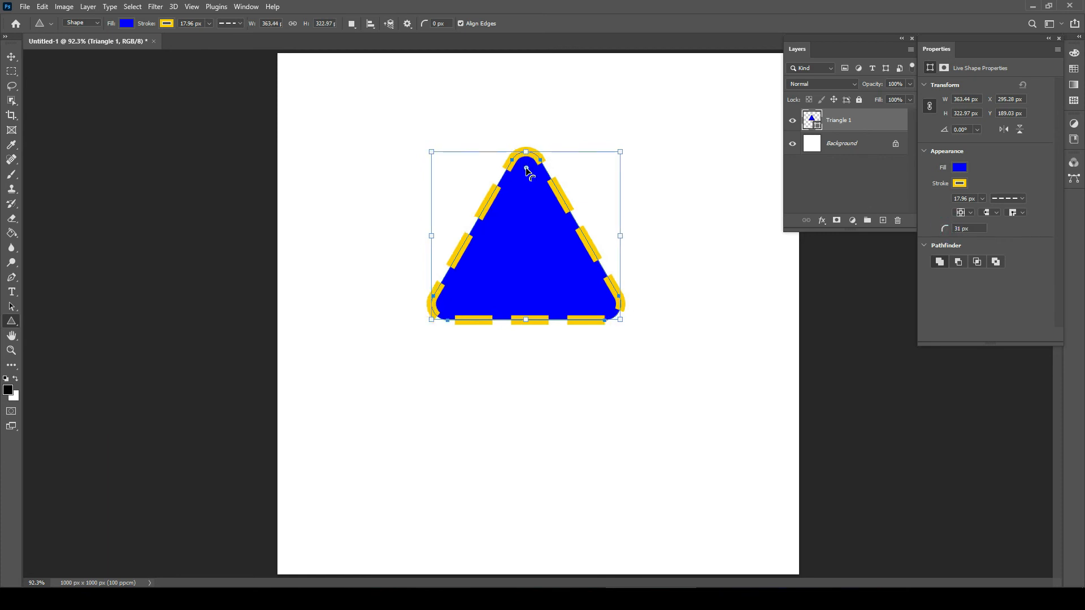
Increase the blue triangle's corner radius to 42 px on the canvas and switch to the Move Tool
mouse_move(526, 168)
left_mouse_down()
mouse_move(526, 212)
mouse_move(531, 180)
left_mouse_up()
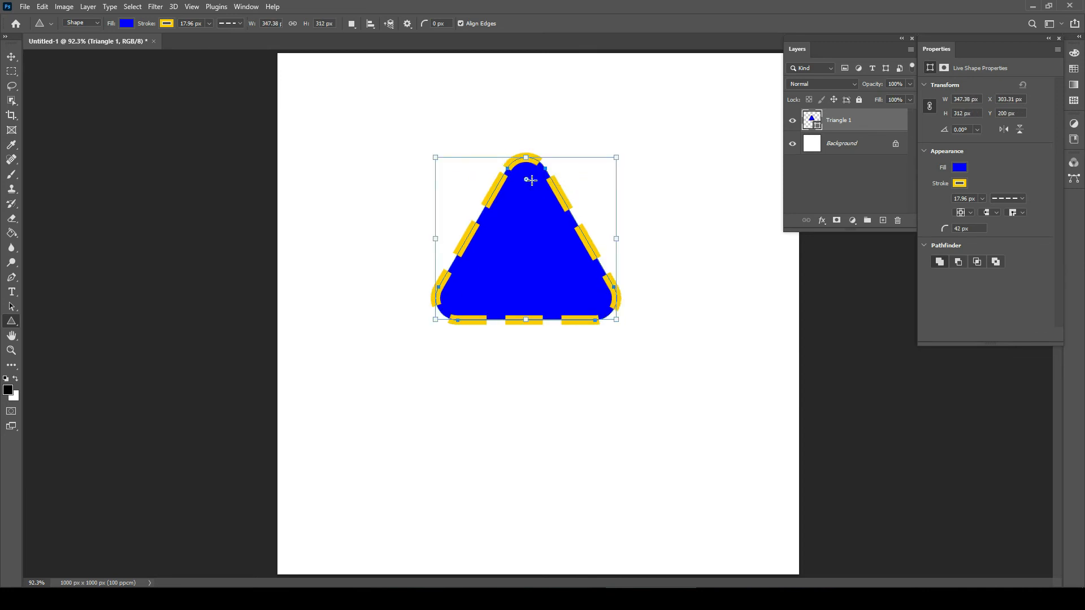
left_click(12, 57)
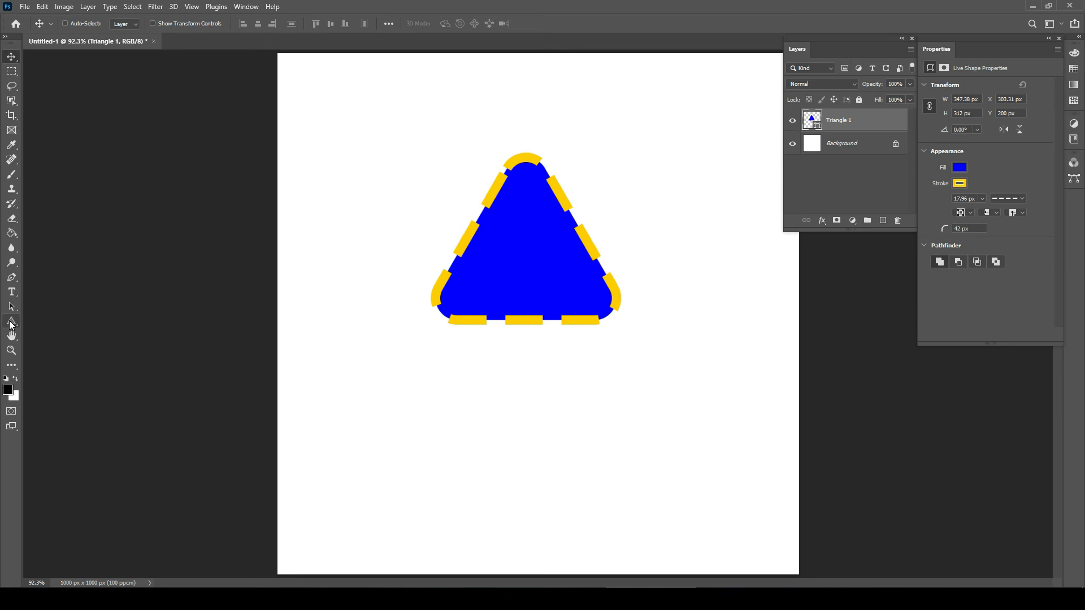
Add a second triangle about 301 by 261 px in Combine Shapes mode, overlapping the first's upper-left side, and round its corners to 26 px
left_click(11, 323)
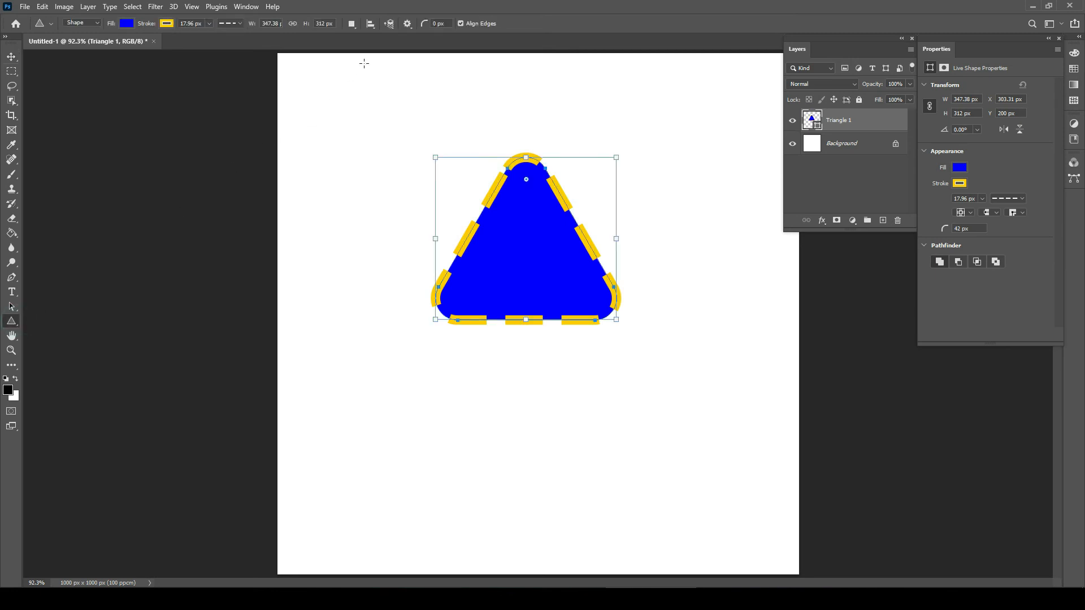
left_click(351, 24)
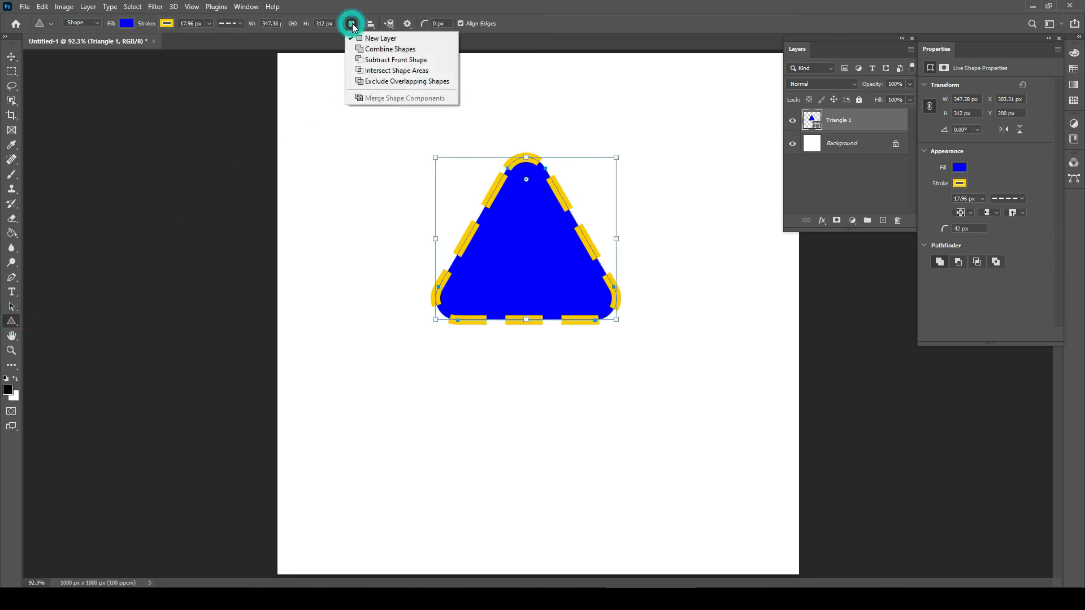
left_click(370, 51)
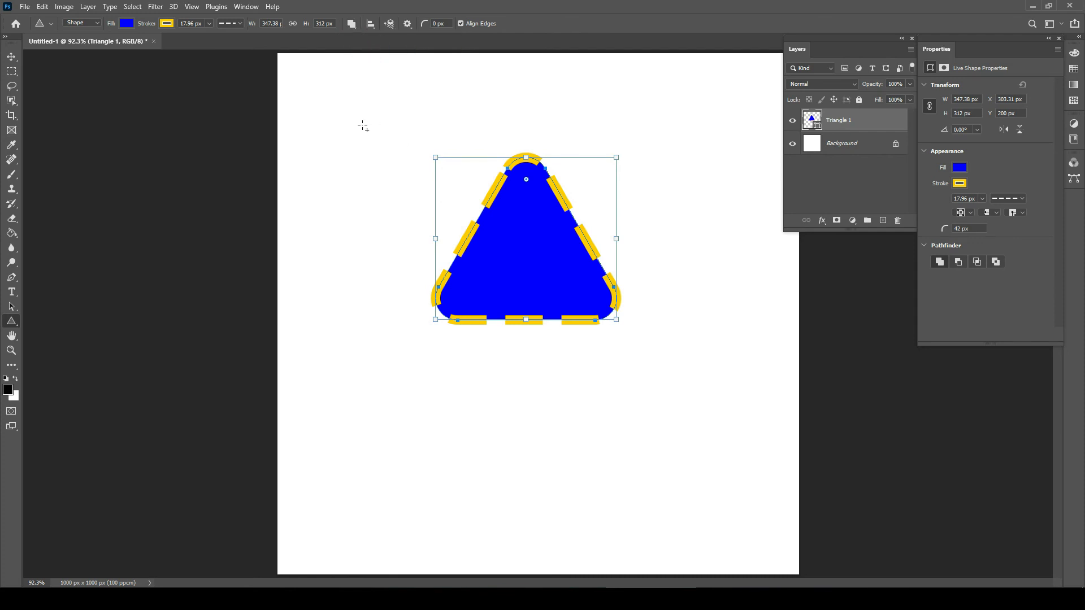
left_click_drag(363, 126, 616, 308)
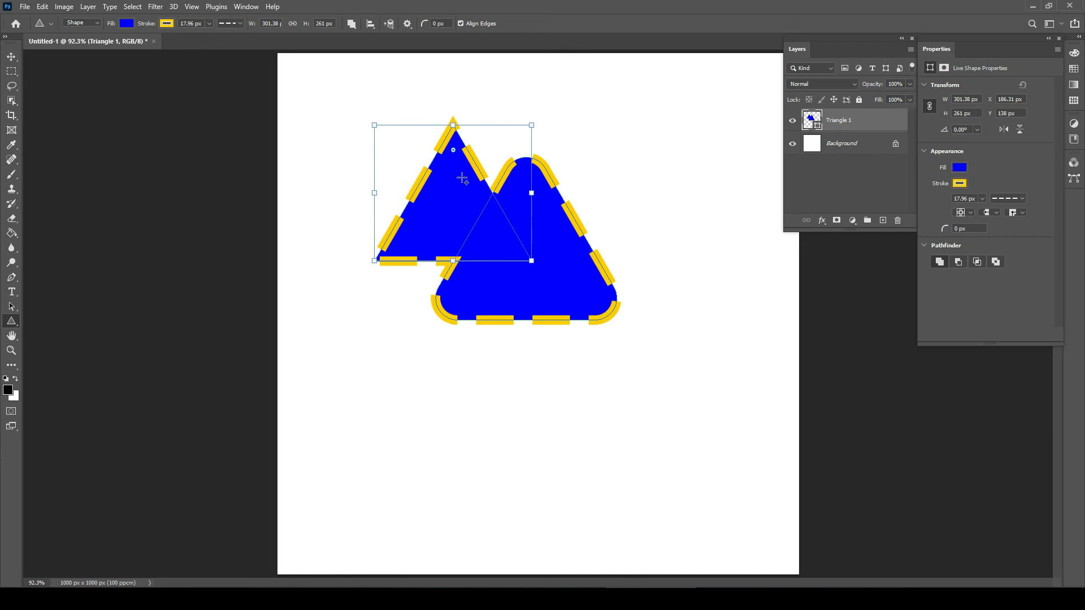
mouse_move(454, 150)
left_mouse_down()
mouse_move(454, 165)
mouse_move(453, 153)
left_mouse_up()
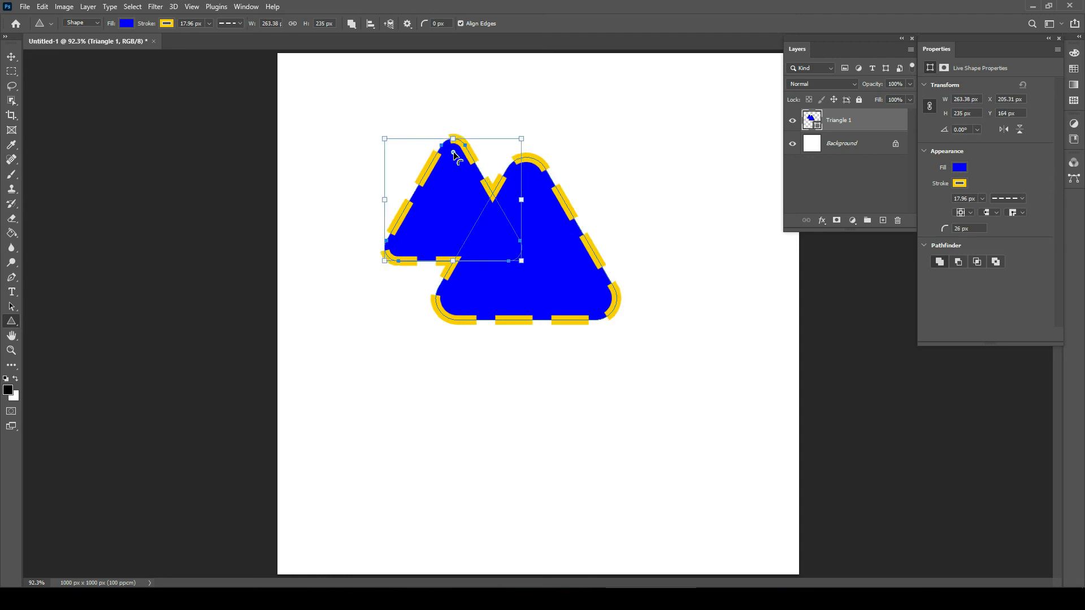
Try the subtract, intersect and exclude pathfinder operations on the overlapping triangles, and return to the united shape
left_click(959, 260)
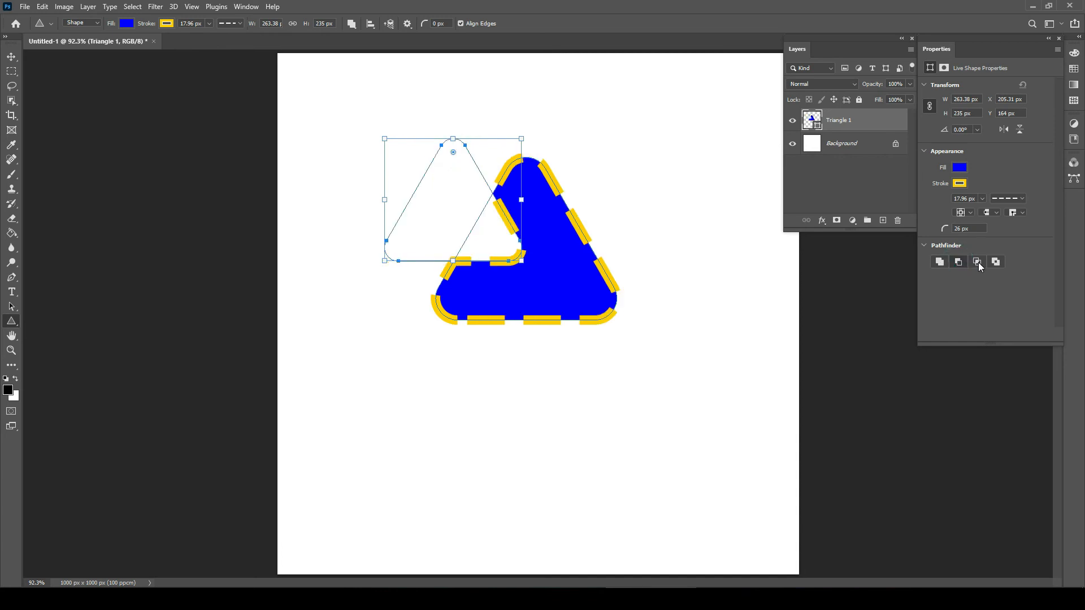
left_click(977, 262)
left_click(996, 262)
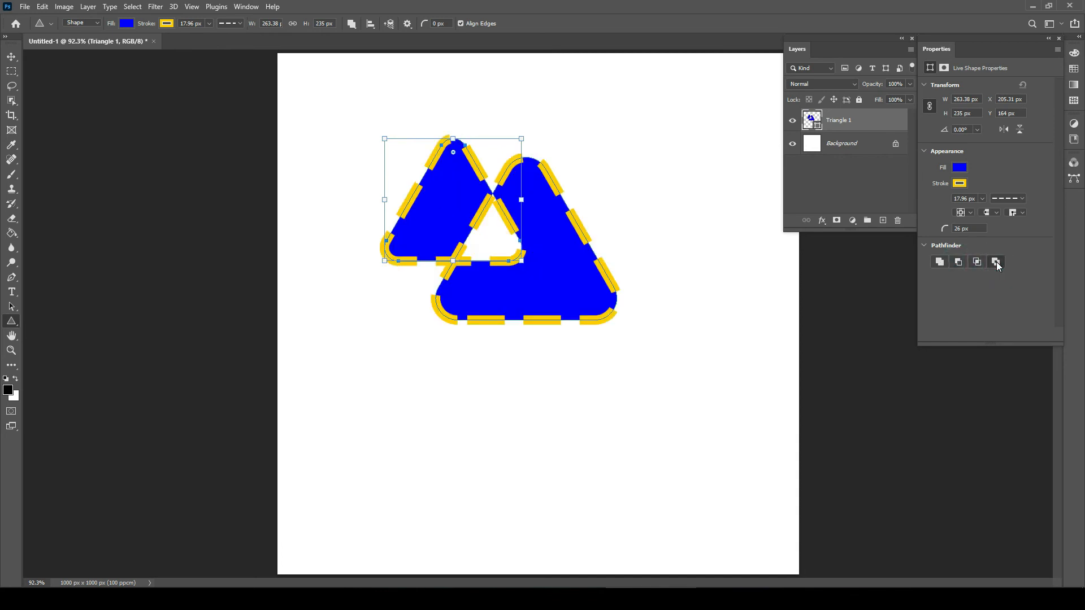
left_click(941, 263)
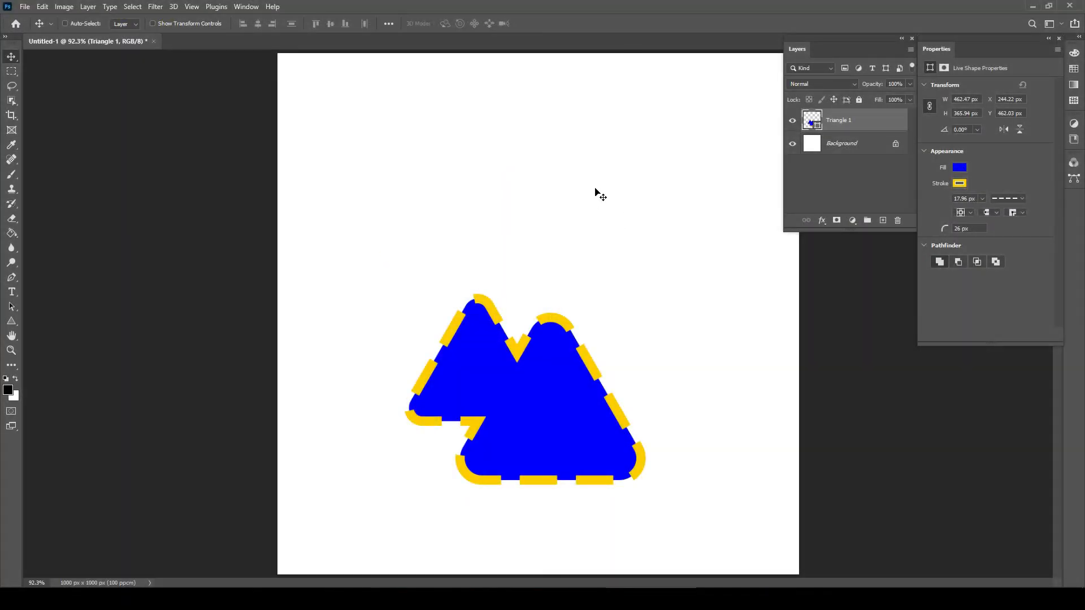
Duplicate the combined triangle shape and move the copy up so that it partly overlaps the original
key("ctrl")
key("ctrl+v")
left_click_drag(572, 349, 551, 306)
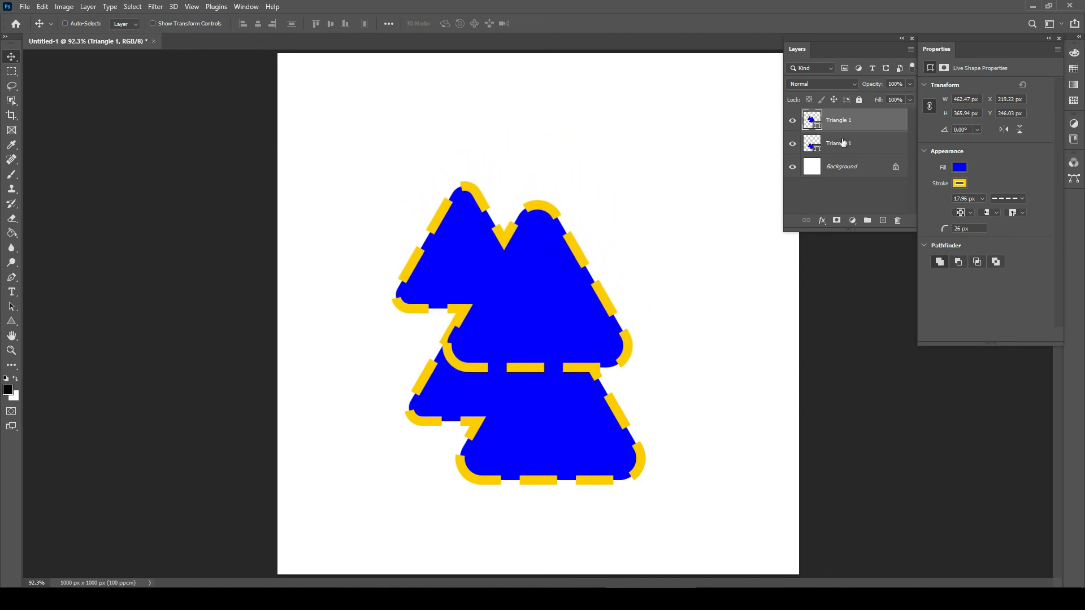
Merge the two Triangle 1 shape layers into one and move the merged shape slightly up and to the right
left_click(860, 129)
left_click(863, 147)
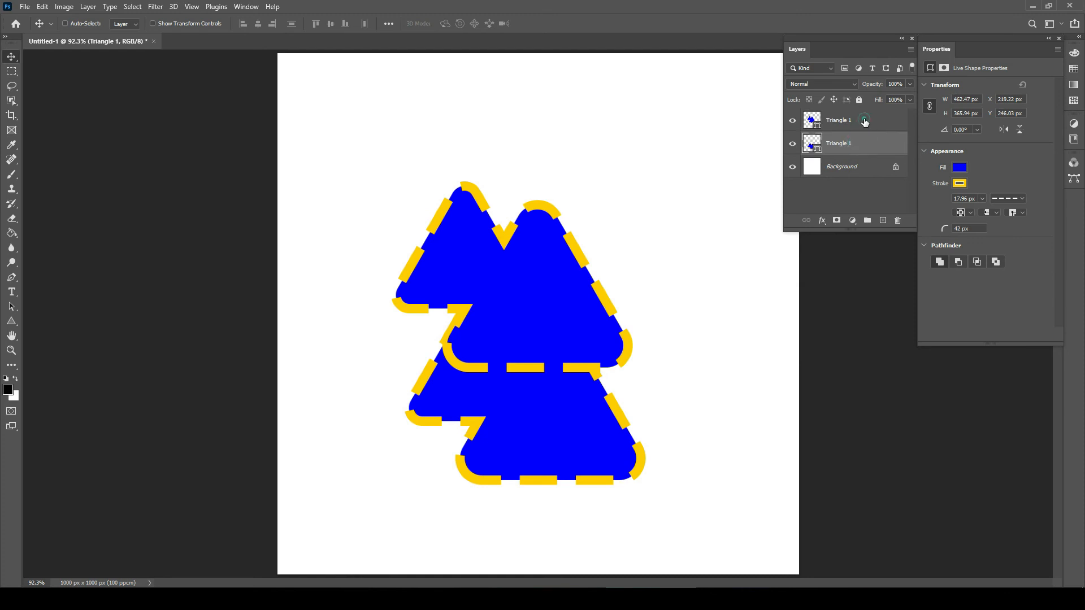
left_click(864, 119)
left_click(868, 144, "ctrl")
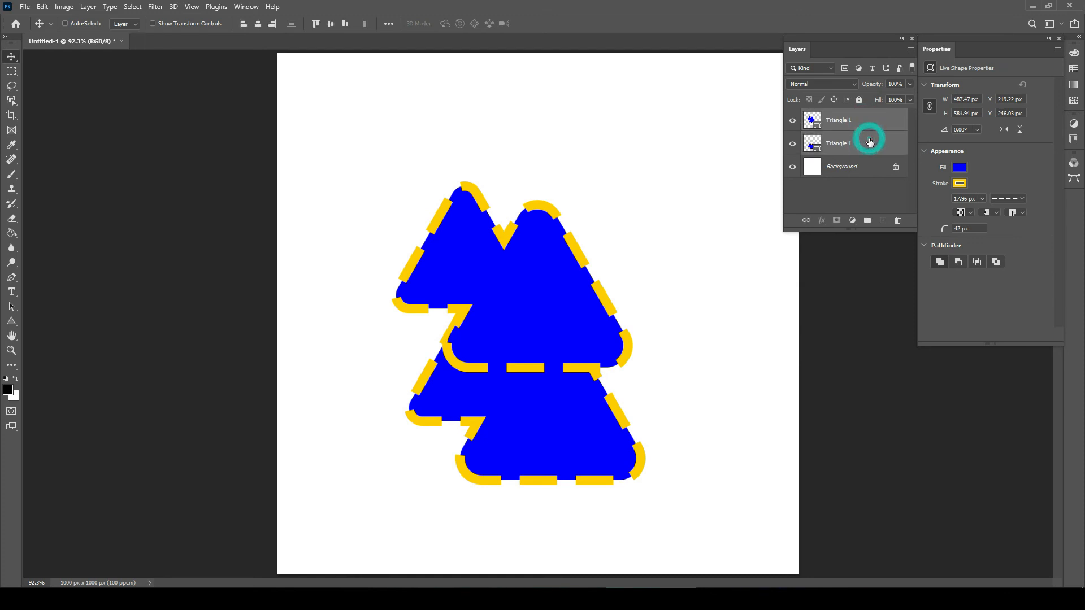
key("ctrl+e")
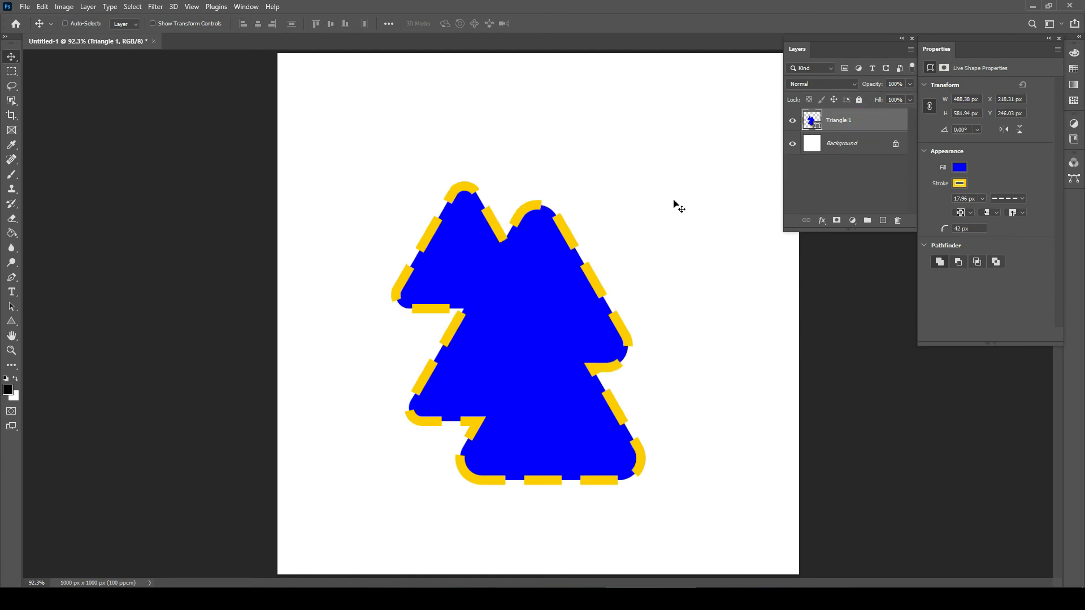
mouse_move(558, 290)
left_mouse_down()
mouse_move(574, 267)
mouse_move(570, 285)
left_mouse_up()
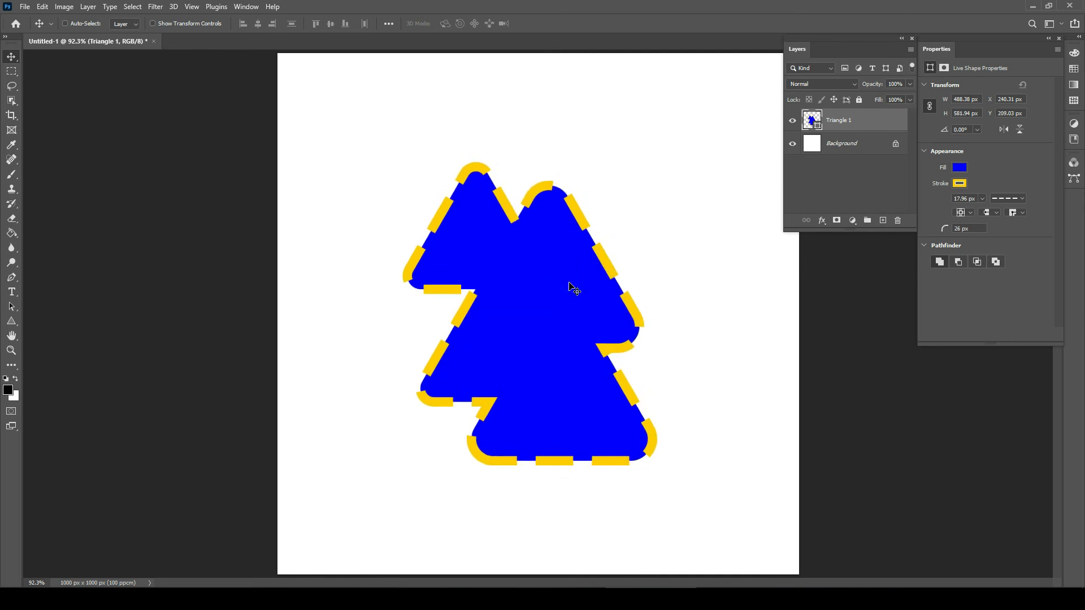
Set the merged shape's fill colour to dark red
left_click(960, 167)
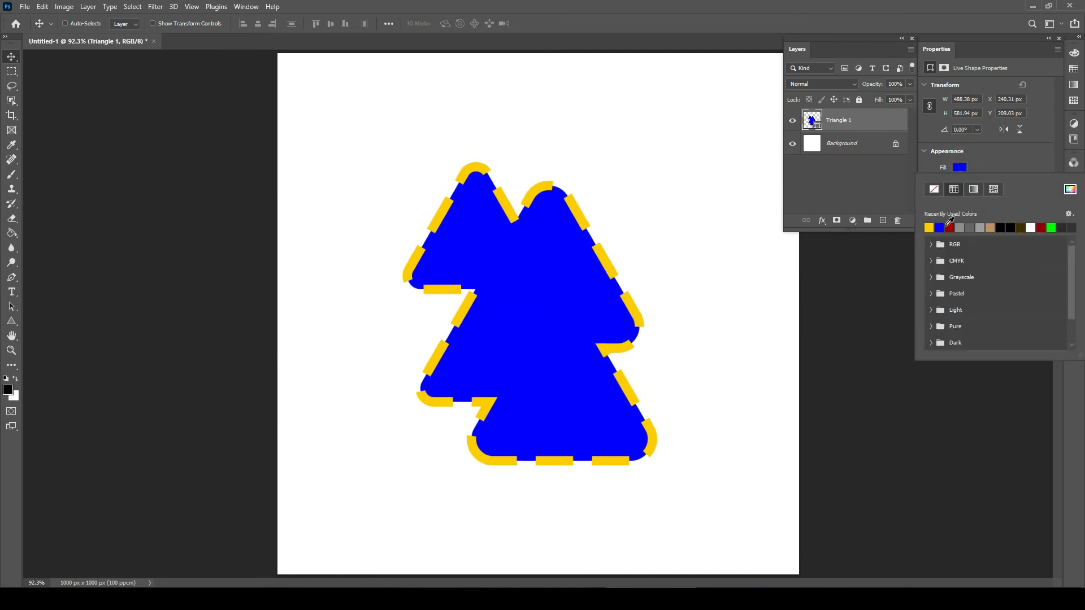
left_click(953, 224)
left_click(971, 151)
left_click(971, 153)
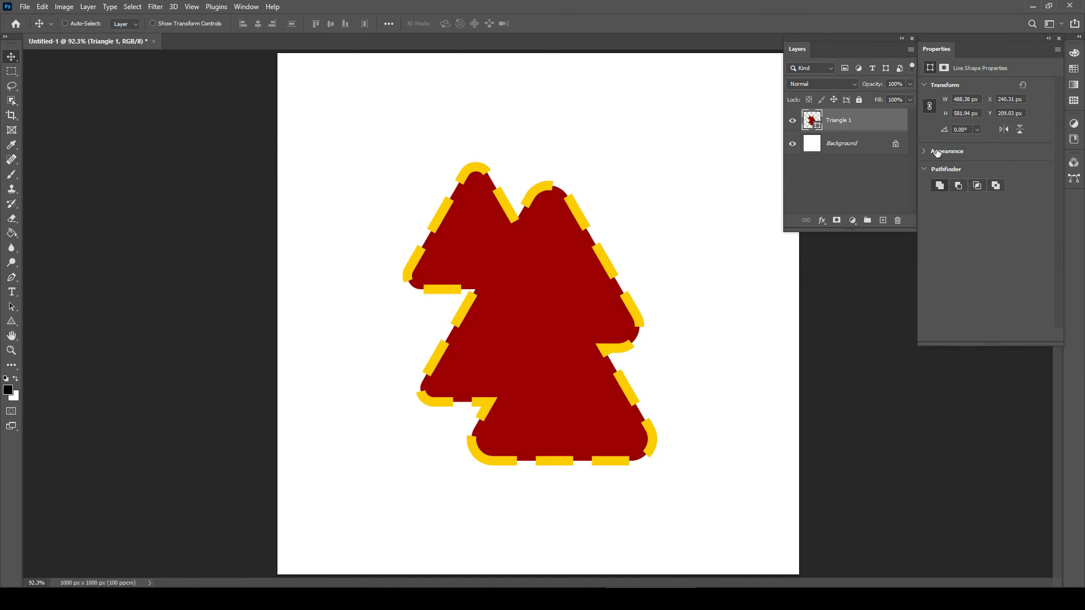
left_click(936, 152)
Try blue as the merged shape's stroke colour and set it back to yellow
left_click(960, 183)
left_click(950, 243)
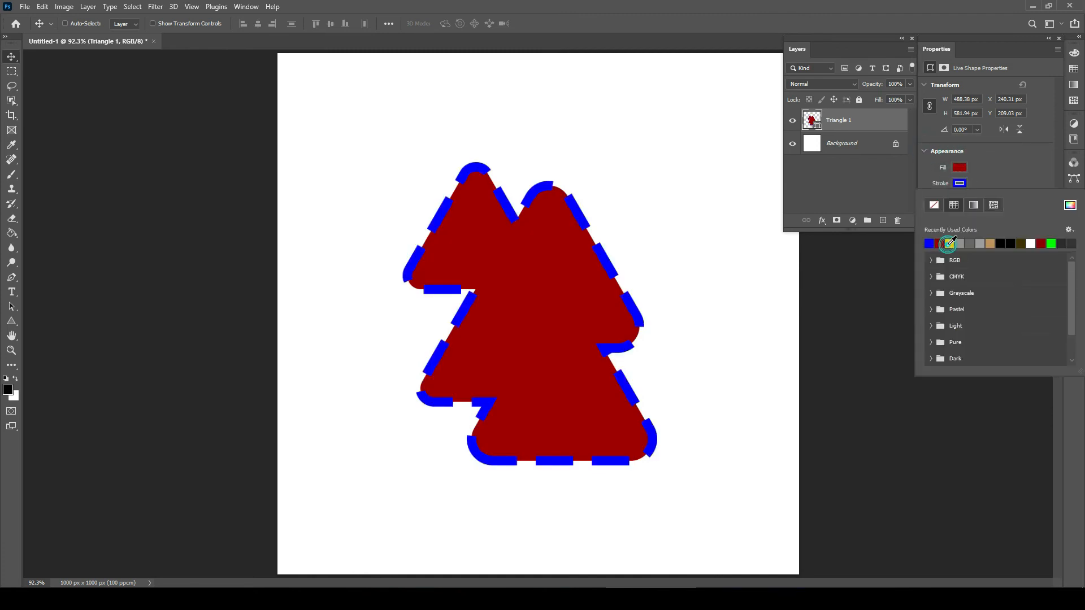
left_click(959, 182)
left_click(960, 184)
left_click(949, 243)
left_click(986, 171)
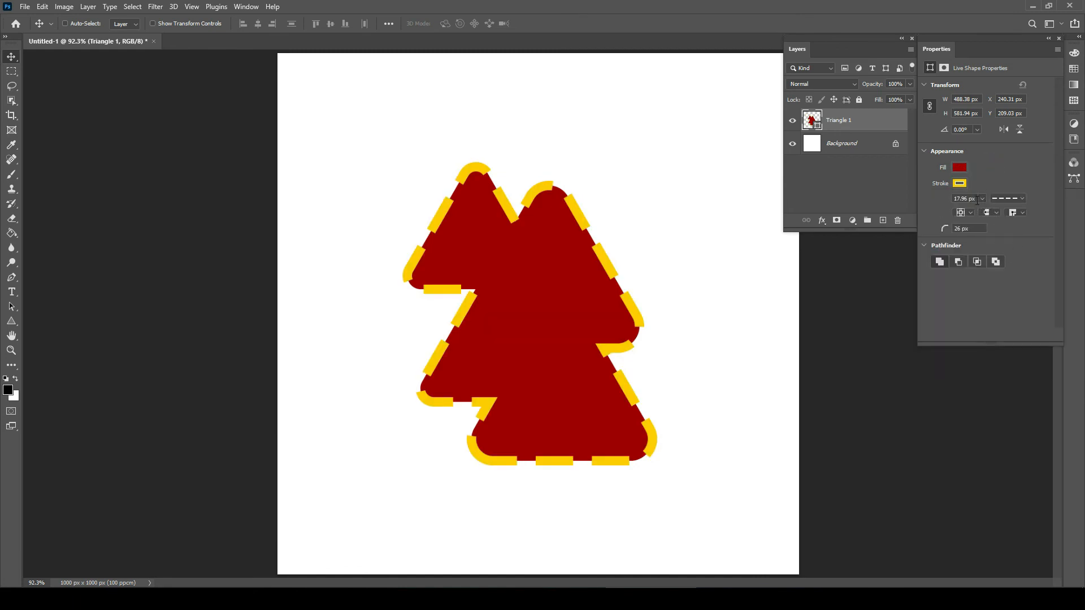
Set the shape's stroke to 13.35 px in the dotted style and nudge the shape slightly down
left_click(977, 201)
left_click(982, 198)
left_click_drag(987, 212, 984, 212)
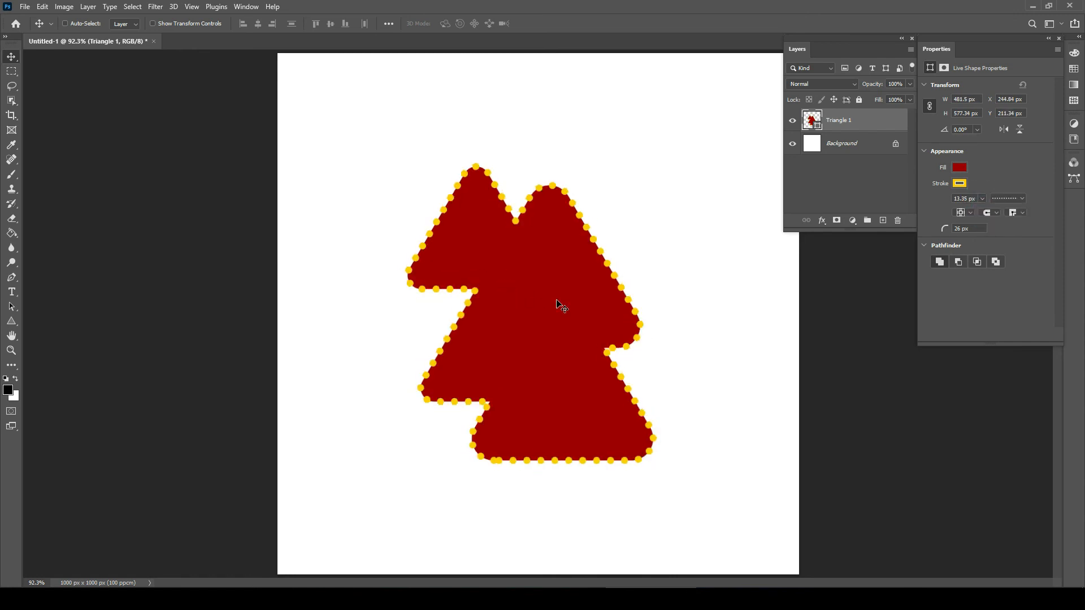
left_click_drag(557, 303, 555, 306)
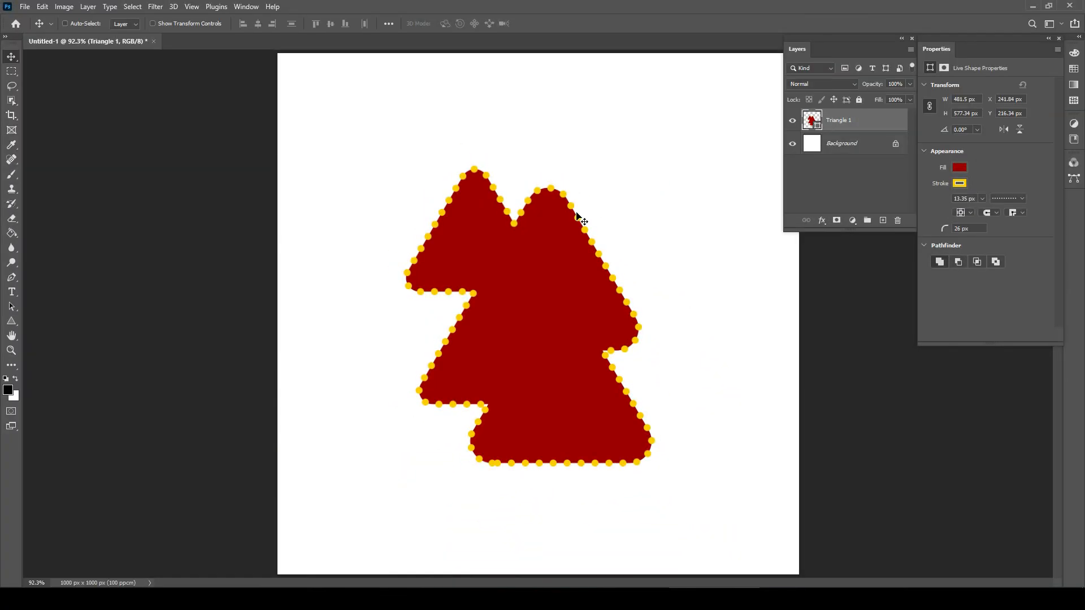
Open the Plugins panel and go to the plugin marketplace in Creative Cloud Desktop
left_click(217, 8)
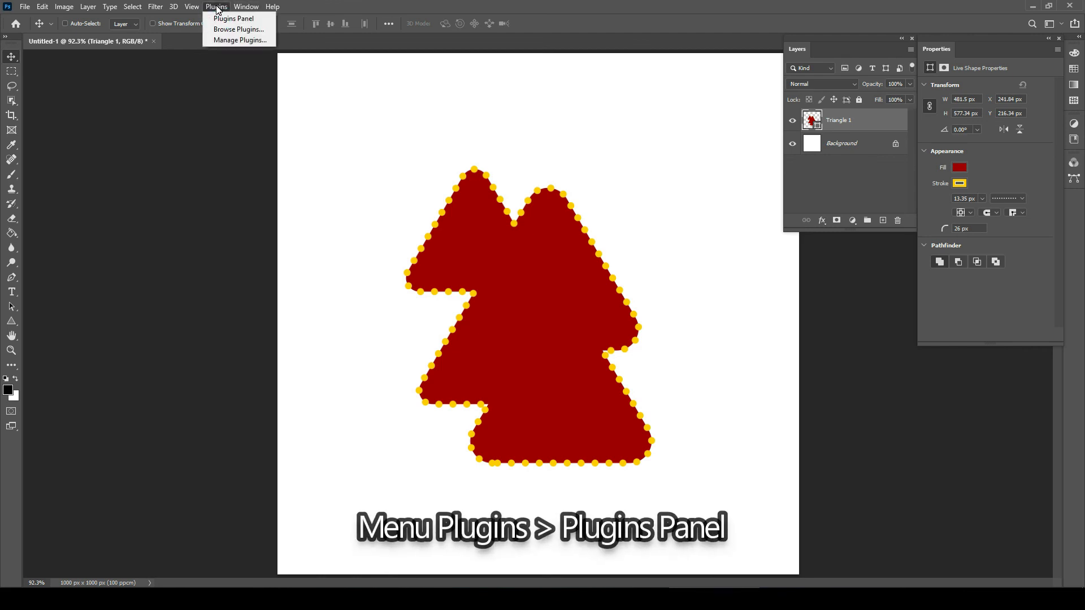
left_click(227, 21)
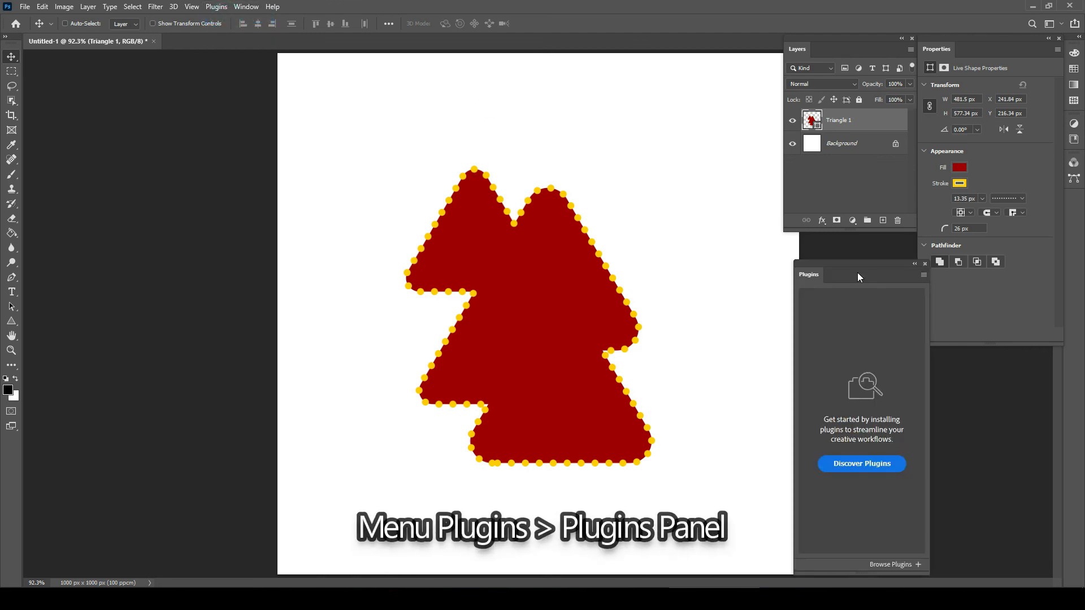
left_click(864, 470)
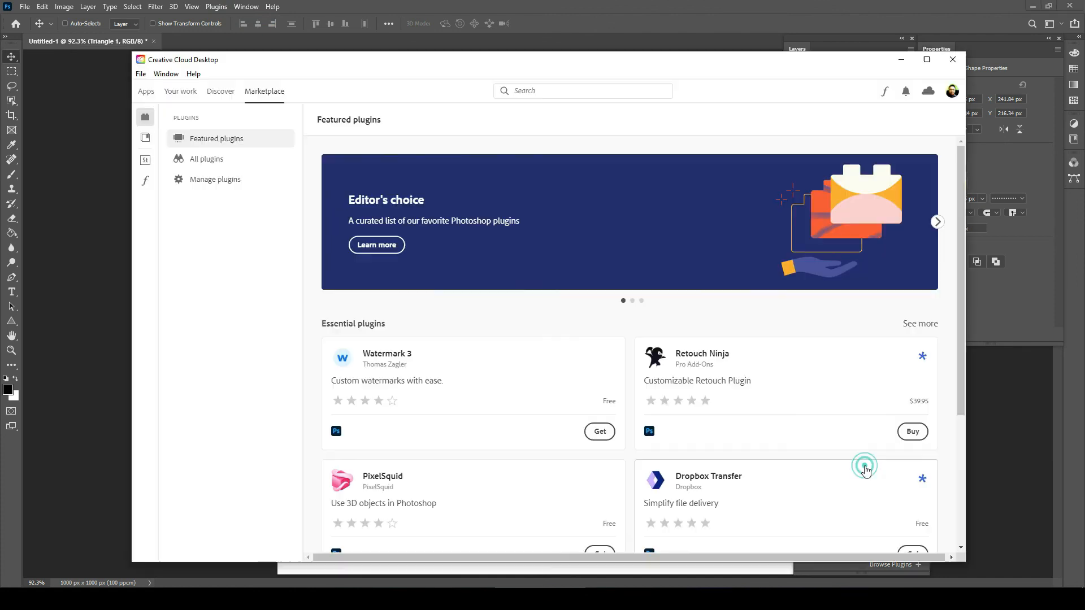
left_click_drag(680, 64, 666, 51)
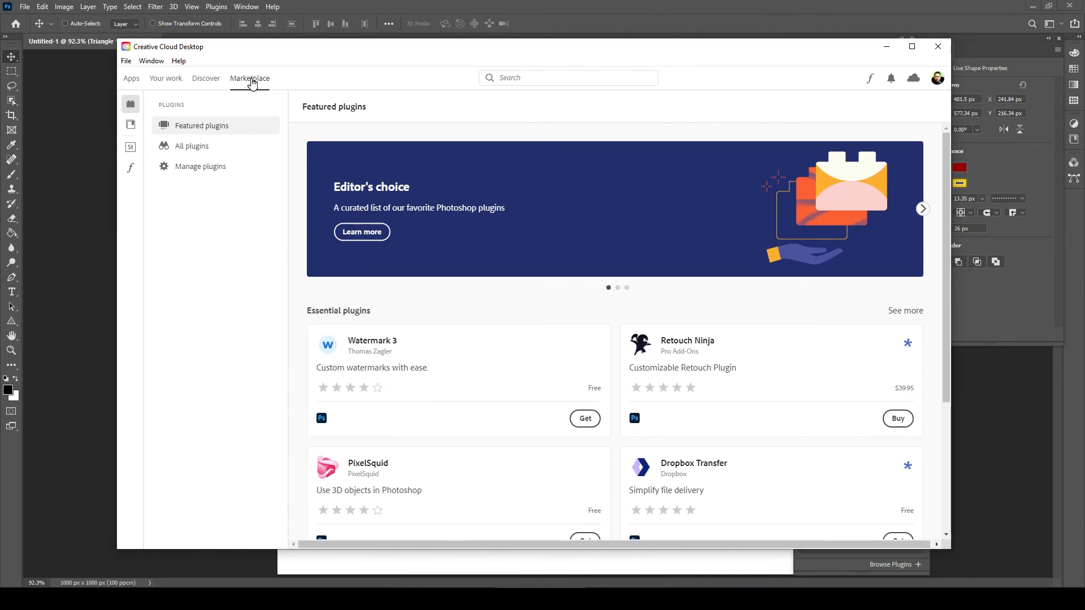
Browse the marketplace's full plugin list filtered to Photoshop, and minimise Creative Cloud Desktop to return to Photoshop
left_click(190, 149)
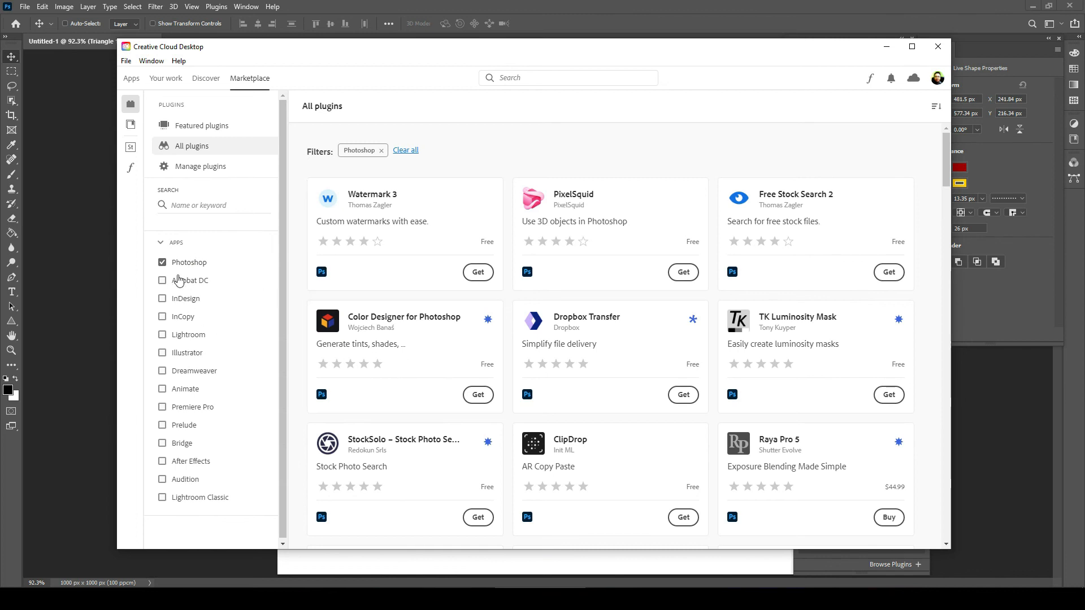
left_click(163, 263)
left_click(162, 262)
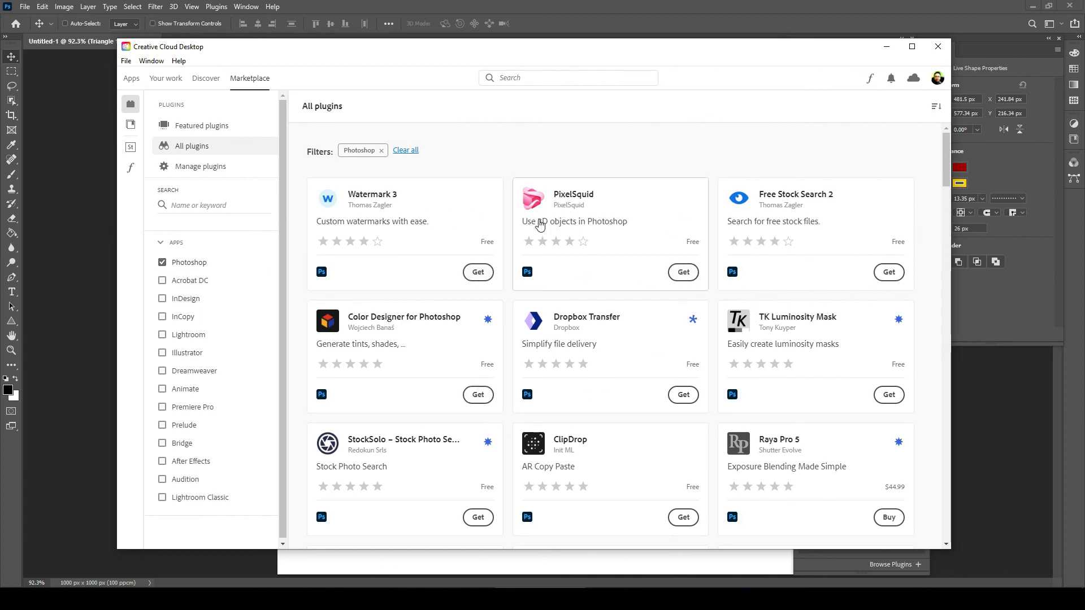
scroll(761, 364, "down", 3)
scroll(761, 363, "down", 3)
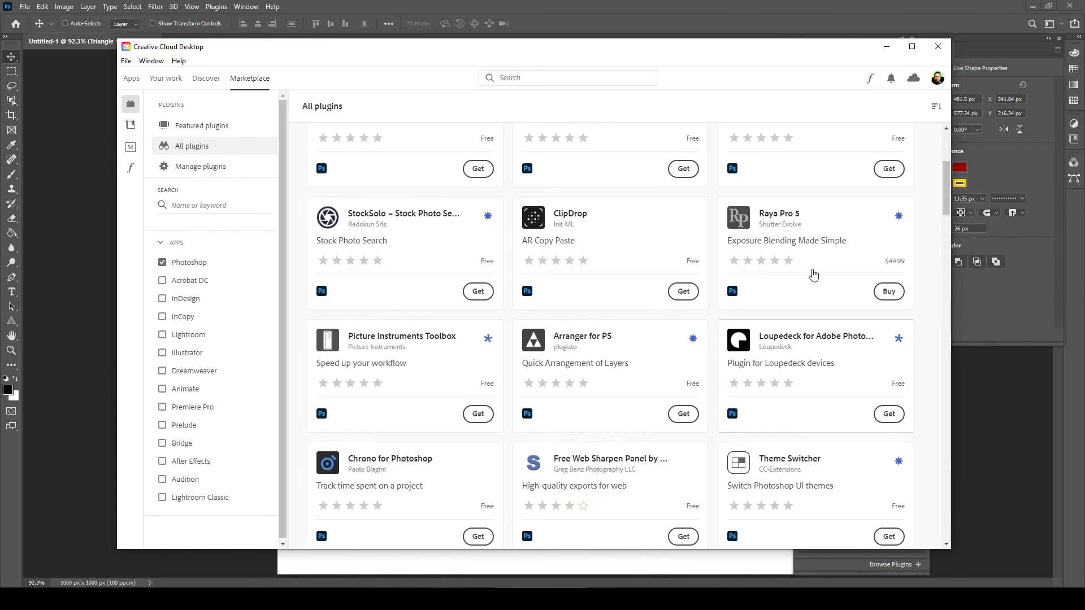
scroll(760, 364, "up", 6)
left_click(886, 47)
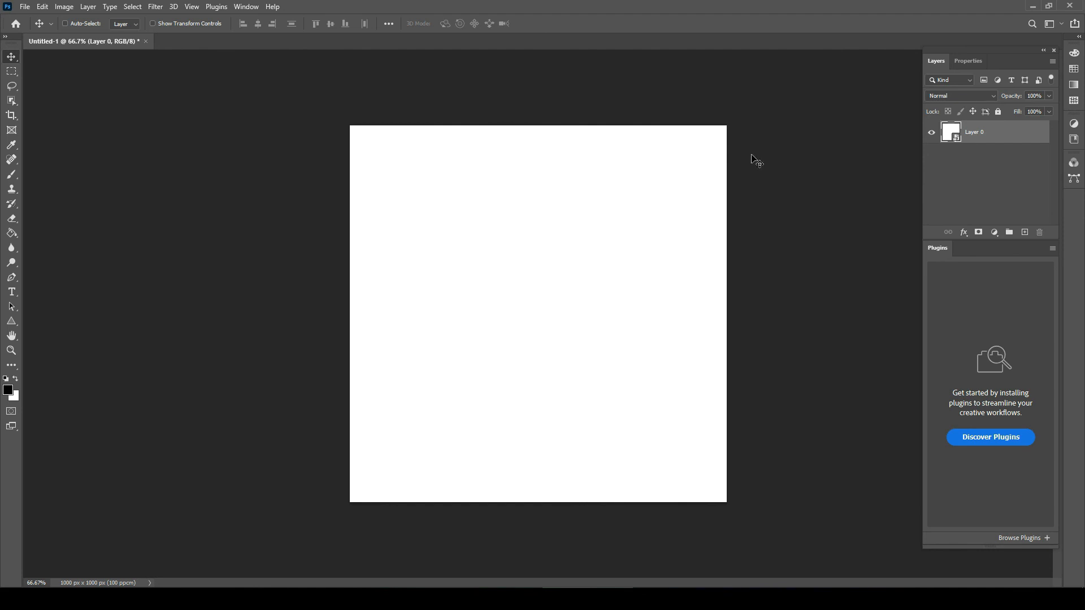
Search the Discover window for "retouching" and look through the tools, help articles and hands-on tutorials
left_click(1032, 24)
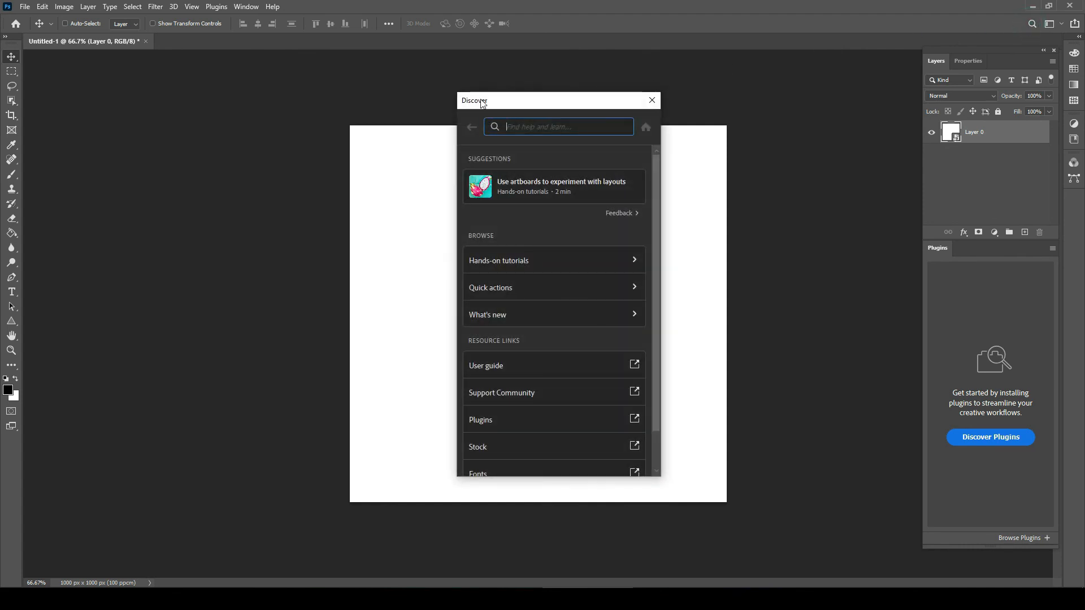
left_click(529, 125)
type("retoc")
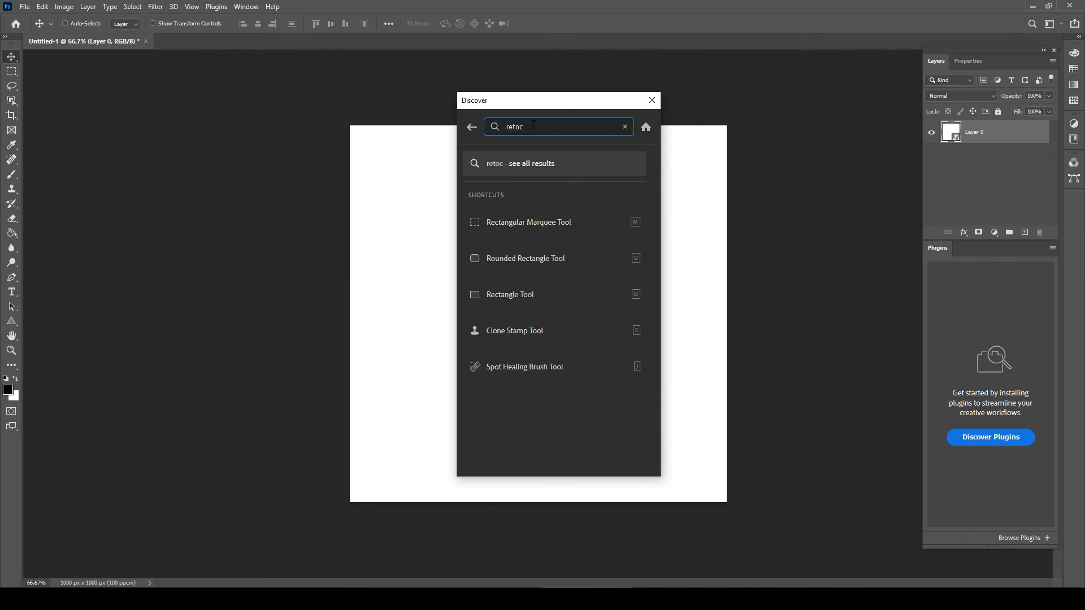
key("BackSpace")
type("uching")
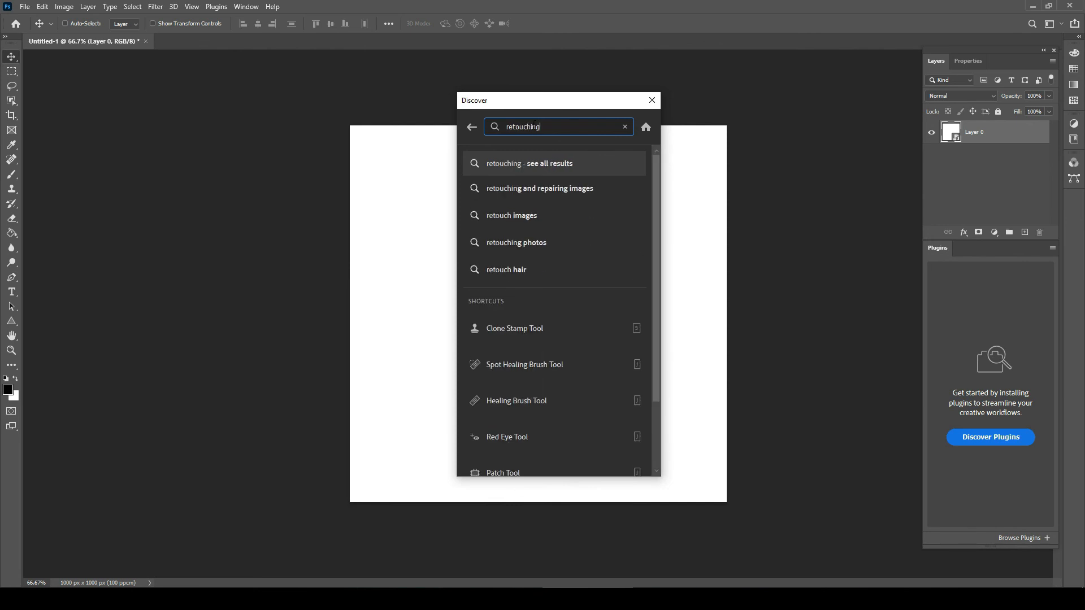
key("Return")
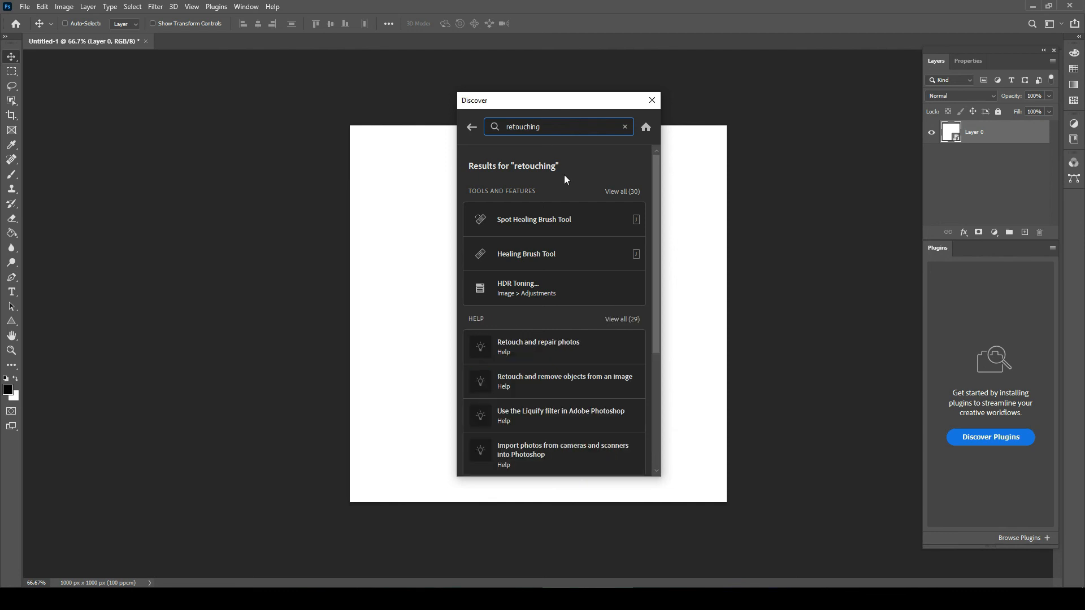
mouse_move(546, 211)
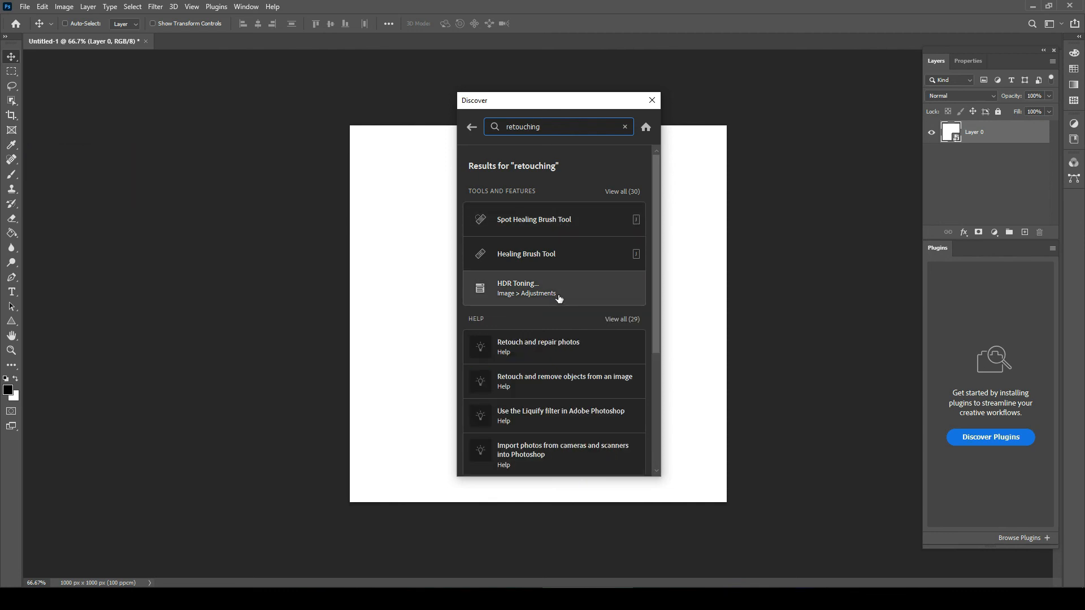
scroll(562, 308, "down", 3)
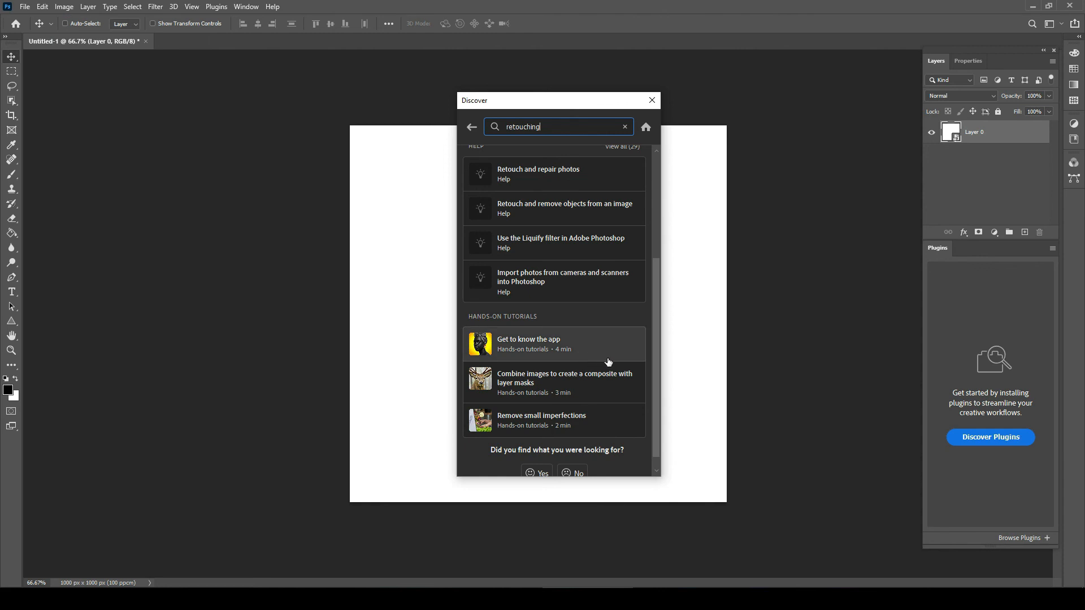
Leave the search results and look through Discover's hands-on tutorials on orientation, photo editing and creative effects, returning to the home page
scroll(612, 361, "up", 3)
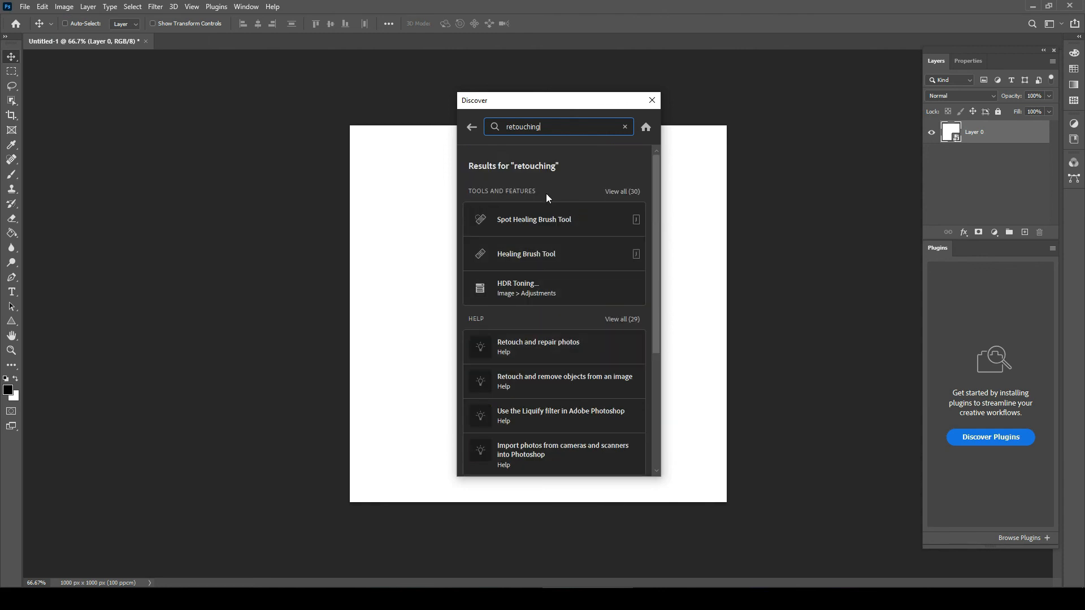
left_click(472, 129)
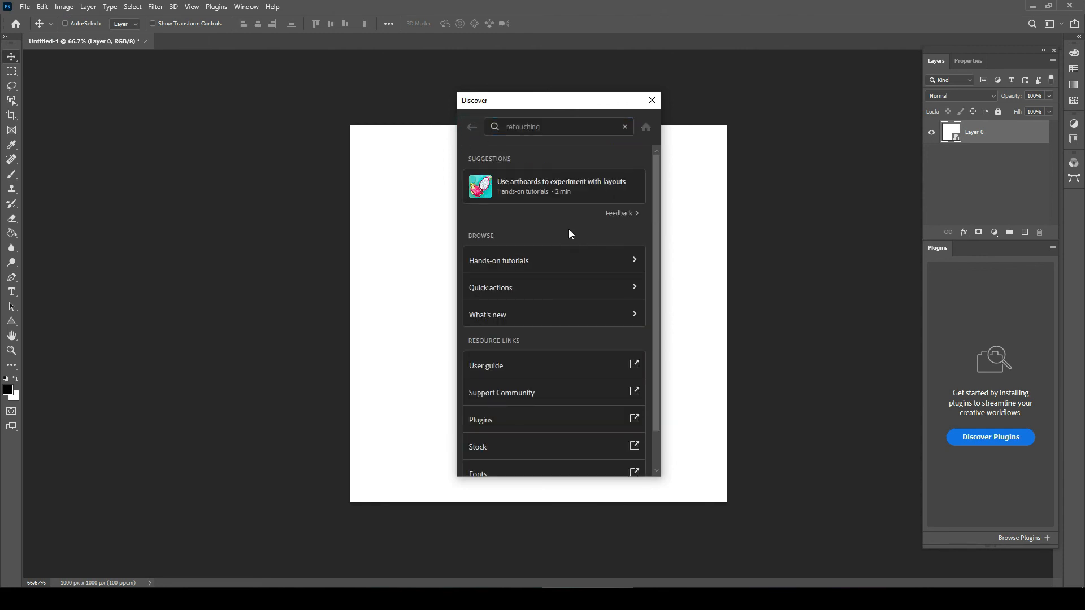
left_click(597, 261)
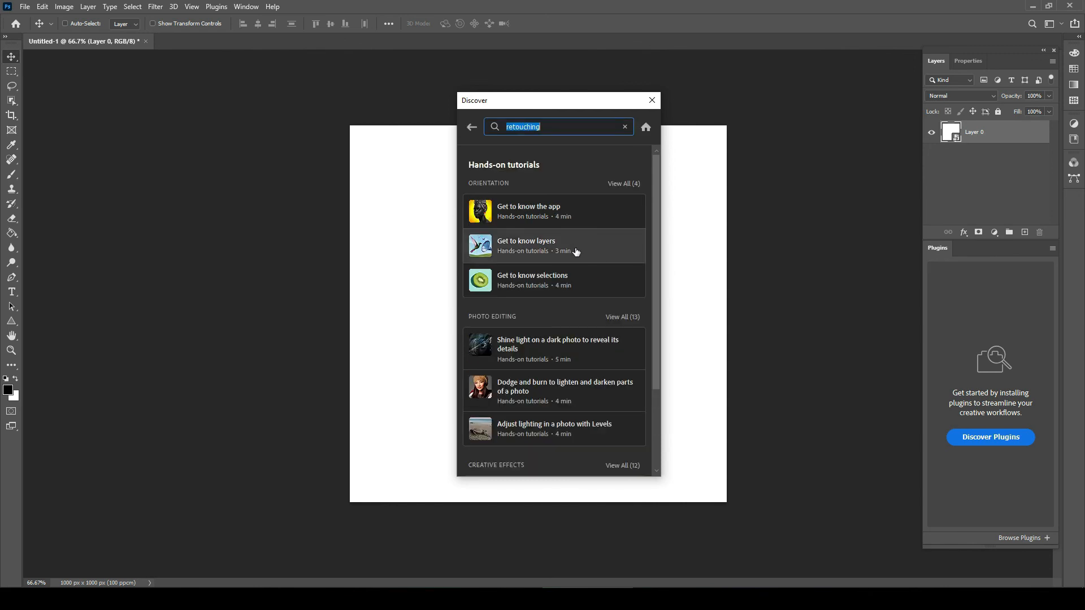
scroll(525, 390, "down", 2)
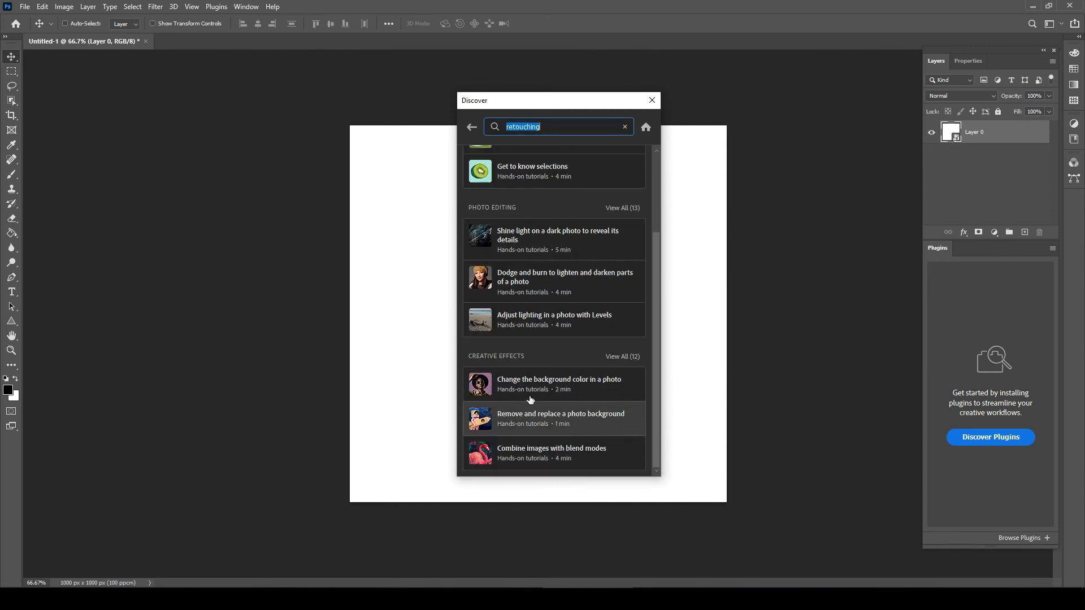
scroll(523, 344, "up", 2)
left_click(471, 127)
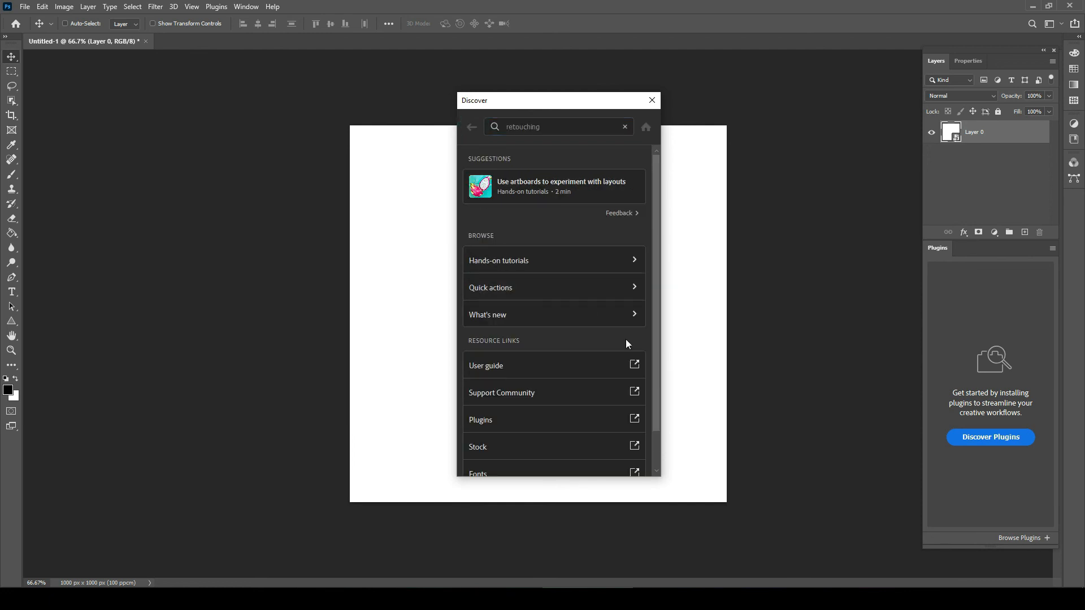
View Discover's quick actions and skim the What's new feature summary, returning to the Discover home page
left_click(622, 292)
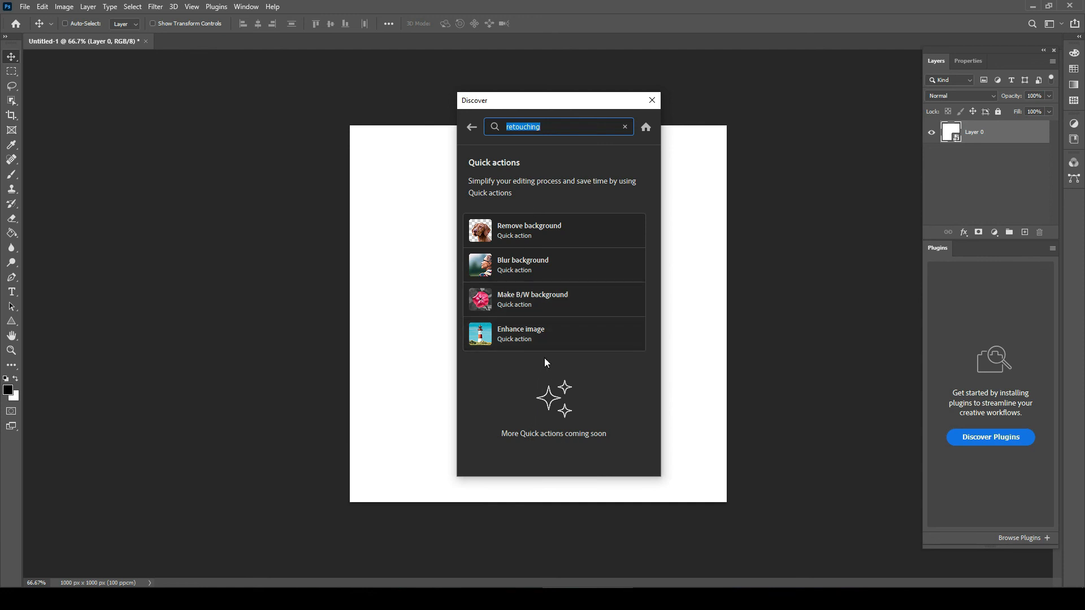
left_click(472, 129)
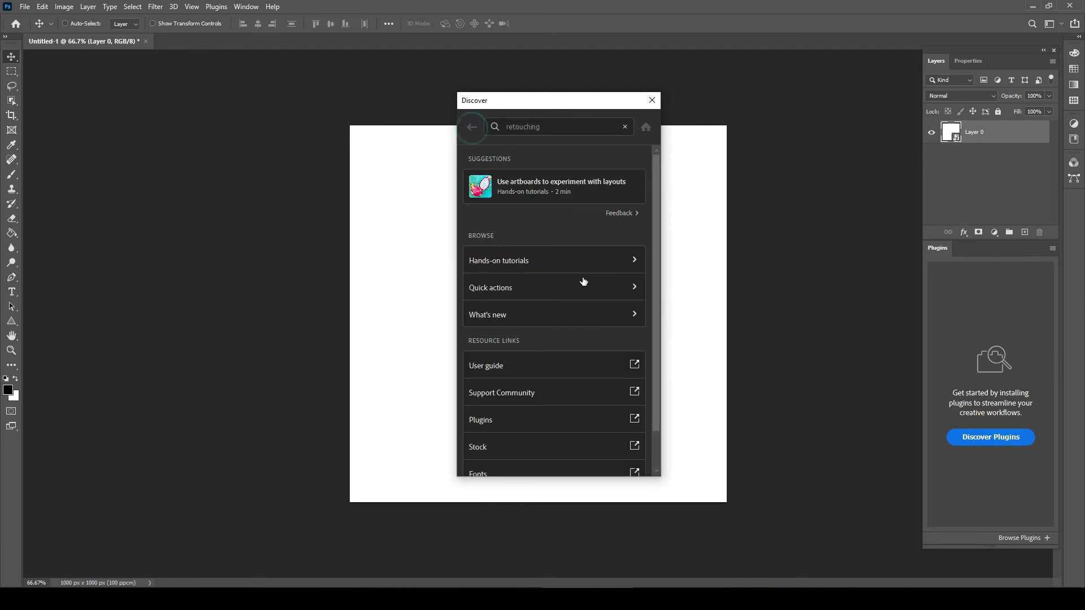
left_click(590, 315)
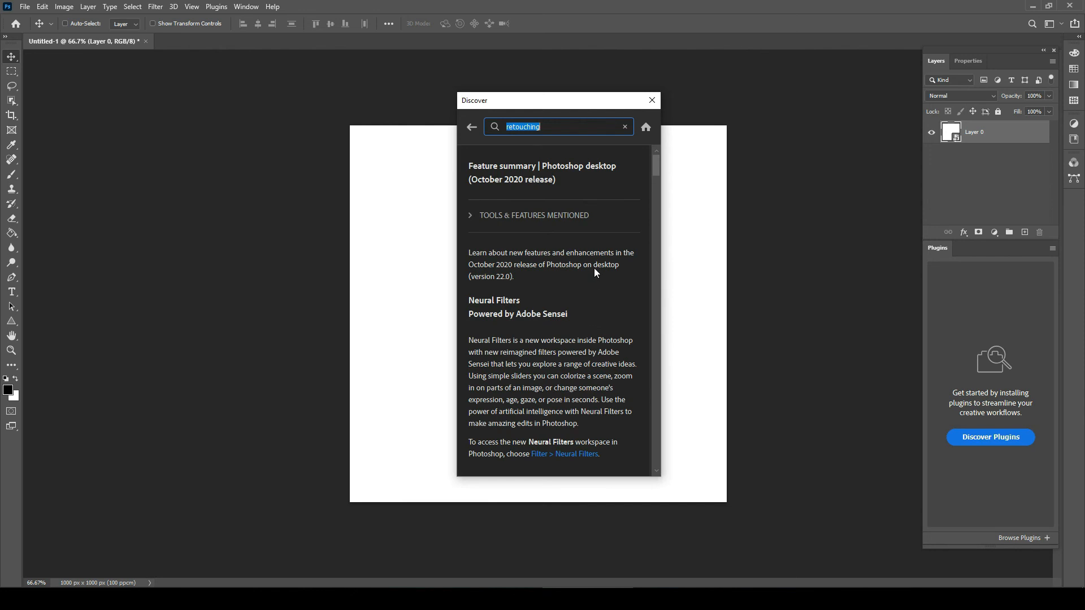
left_click_drag(659, 200, 653, 342)
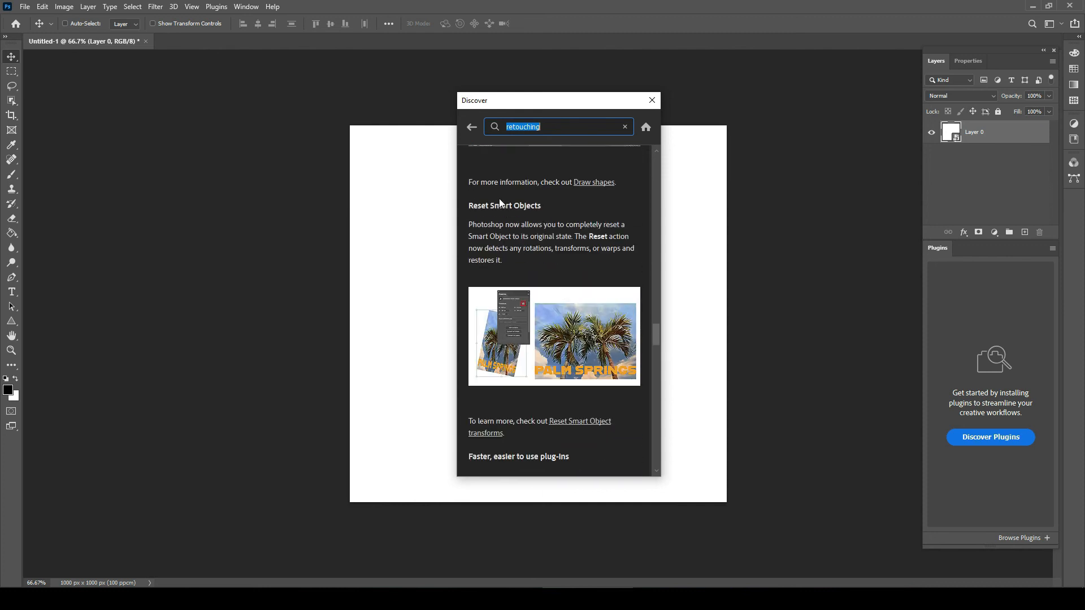
left_click(471, 127)
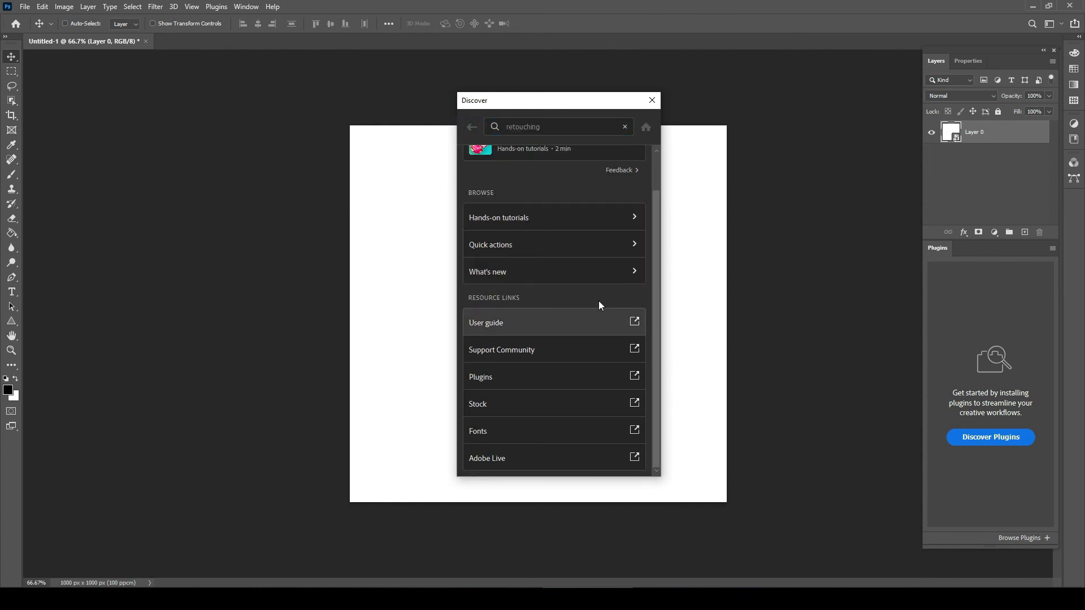